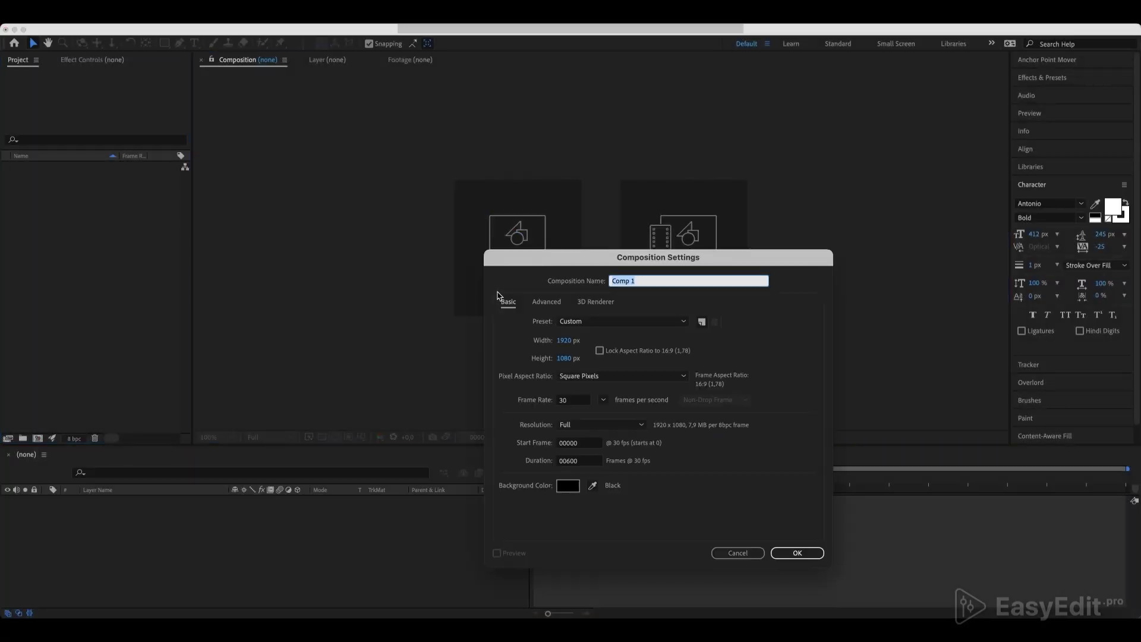
Step: Create the 1920×1080, 30 fps black-background composition named Main_Comp
type("Main_")
key("Return")
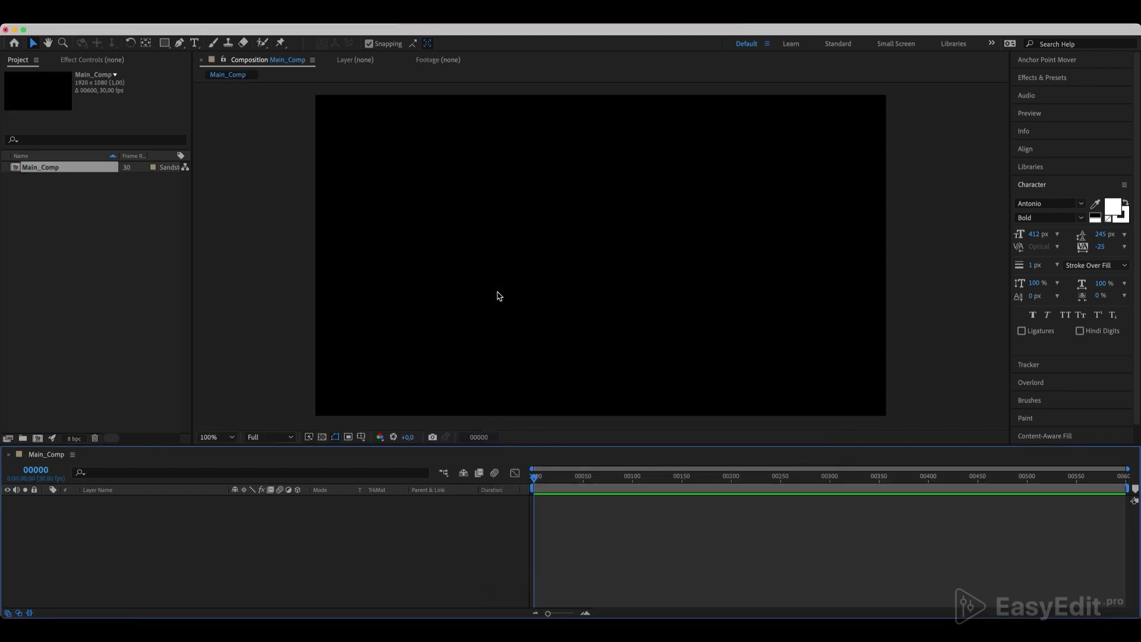
Step: Add a new text layer reading MELTING to the composition
right_click(192, 523)
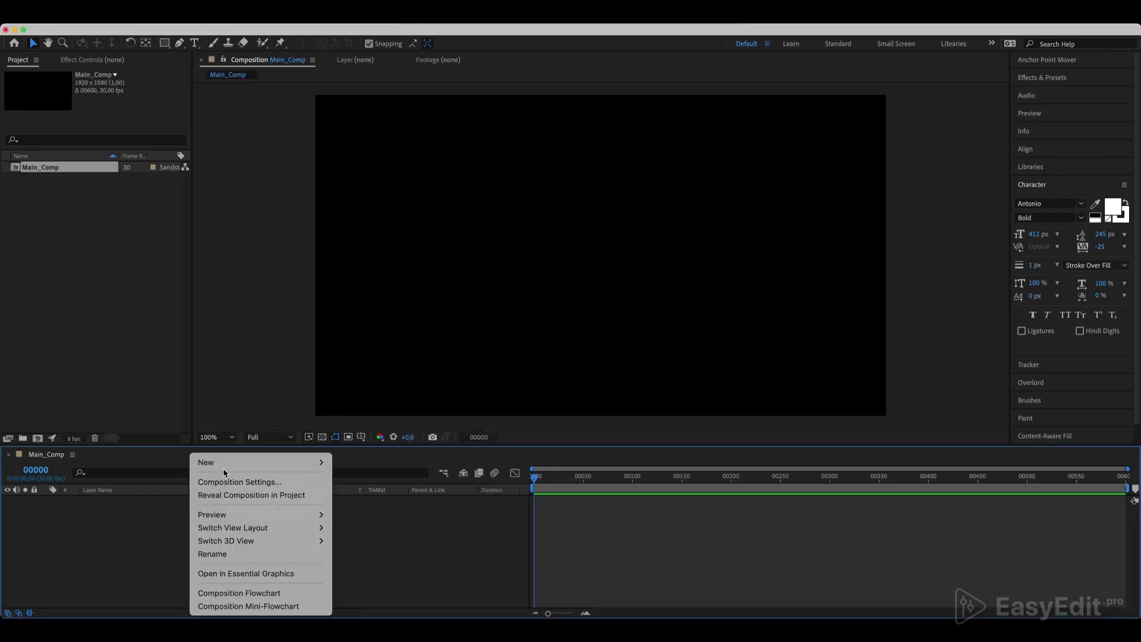
mouse_move(317, 467)
left_click(345, 482)
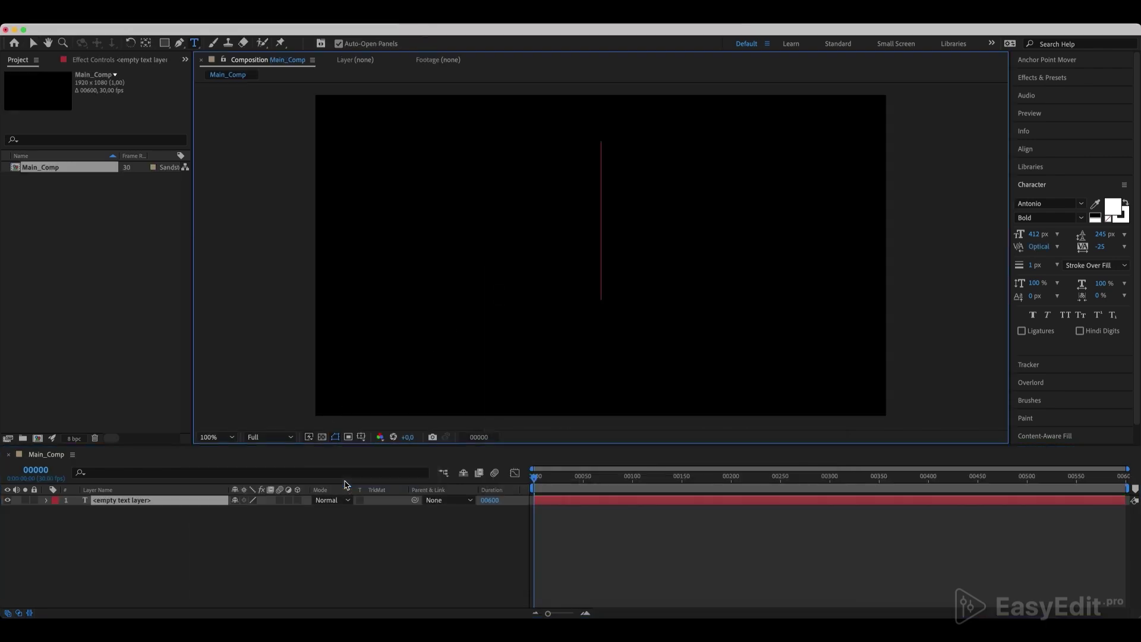
type("ME")
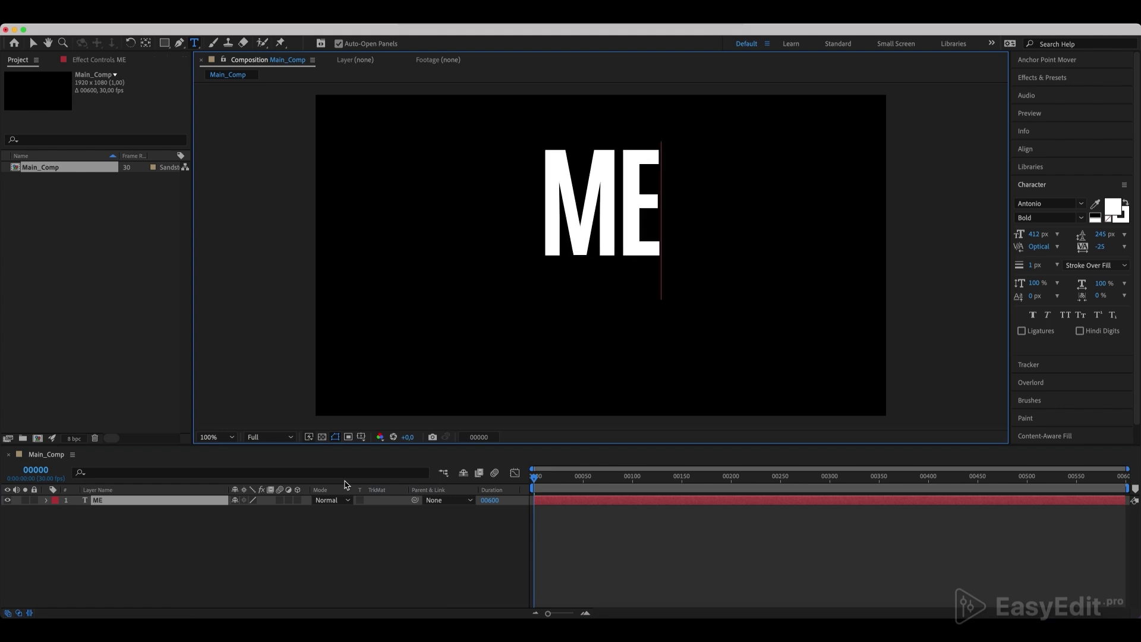
type("LTING")
left_click(347, 485)
Step: Centre the MELTING text vertically in the comp and set its scale to 120%
left_click(1061, 153)
left_click(1104, 178)
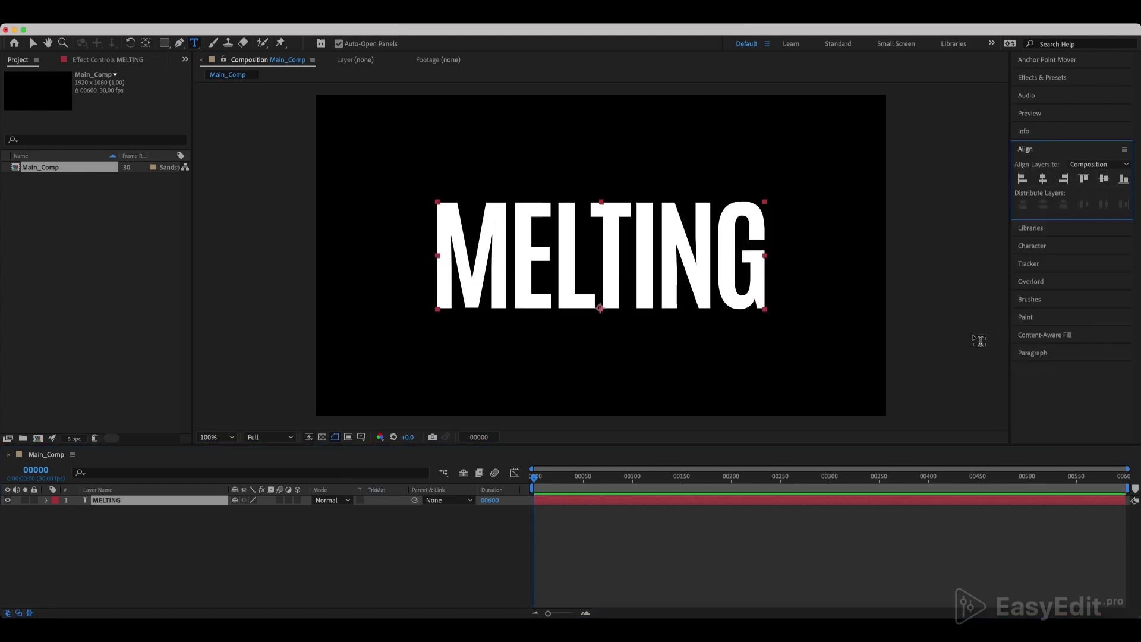
left_click(117, 492)
key("s")
left_click(251, 510)
type("120")
key("Return")
left_click(1032, 245)
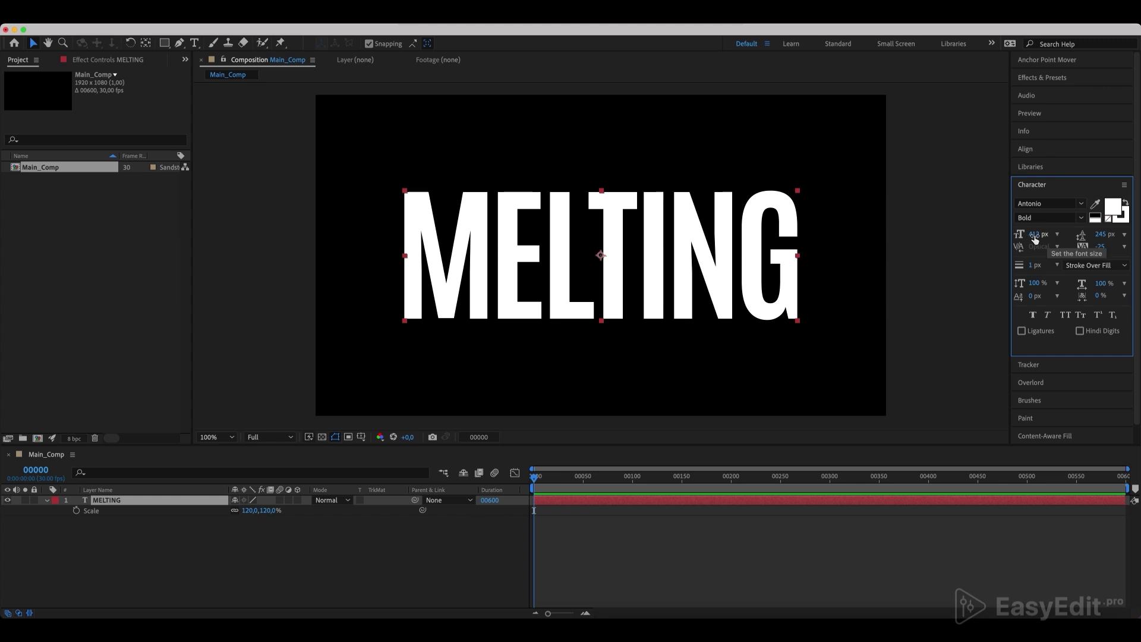
left_click(1050, 77)
Step: Apply the Twirl effect to MELTING and set its angle to -22°
left_click(1049, 94)
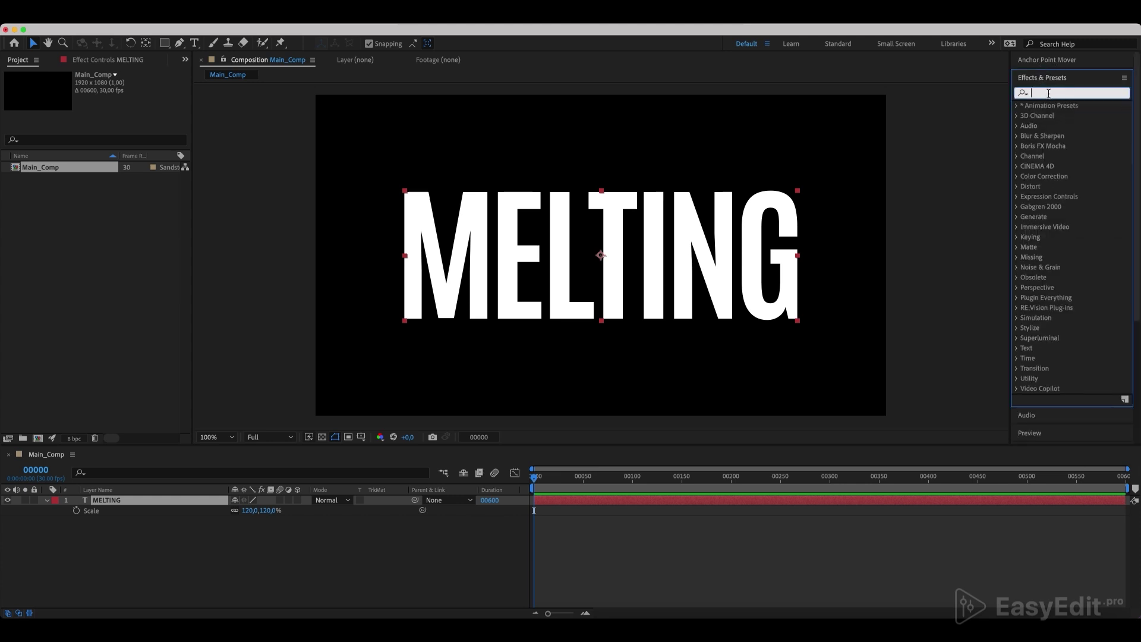
type("twir")
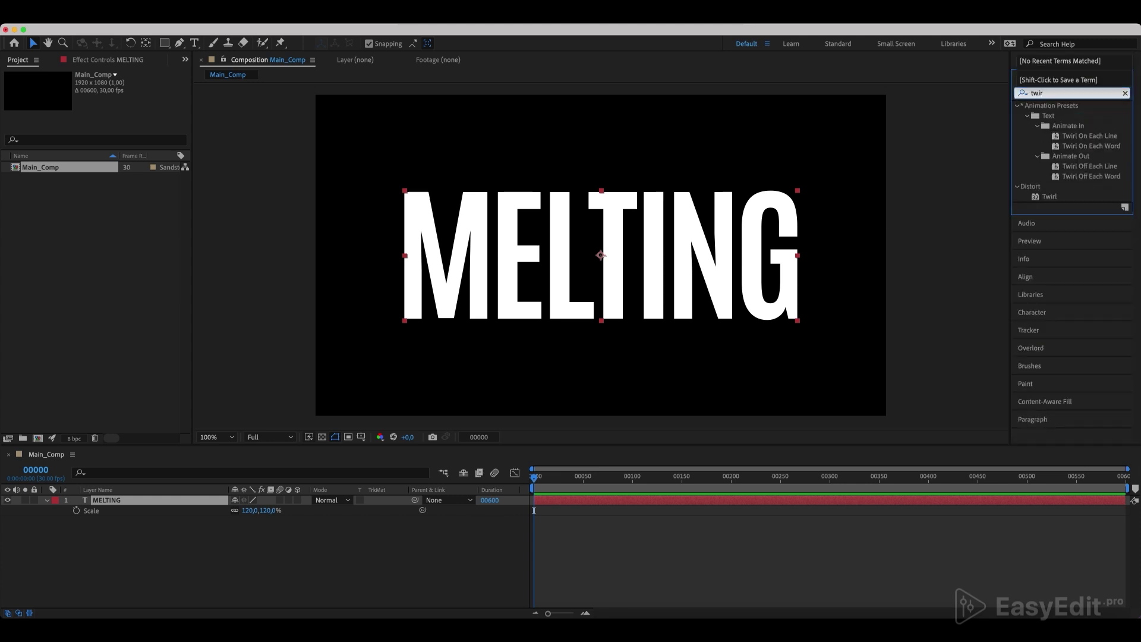
type("l")
left_click_drag(1050, 196, 169, 501)
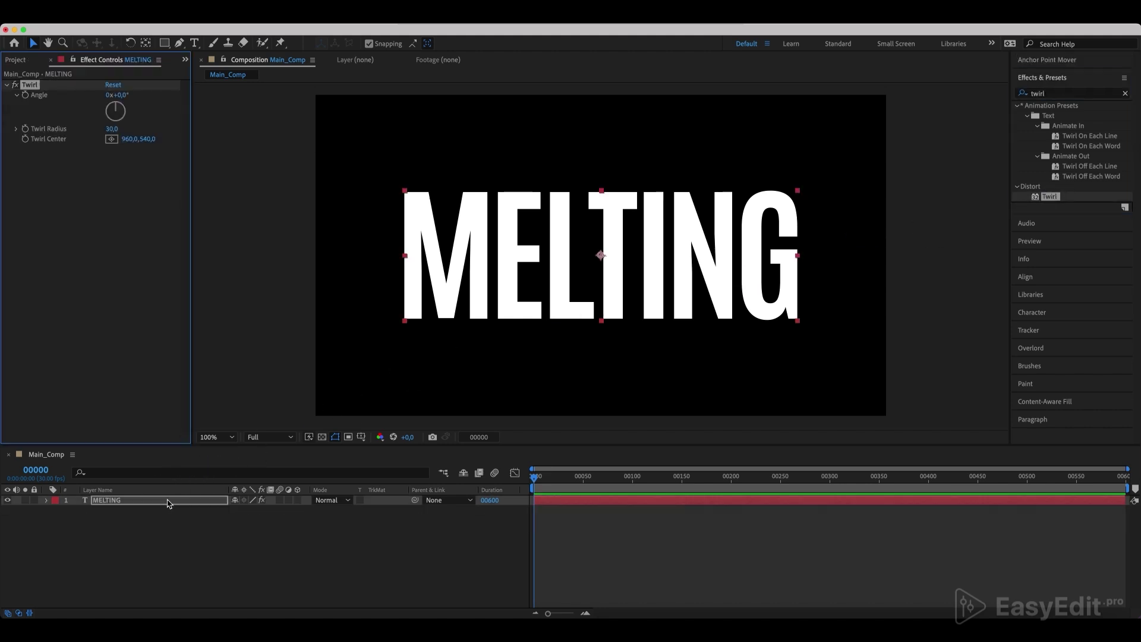
left_click_drag(117, 109, 110, 106)
left_click(121, 97)
type("-22")
key("Return")
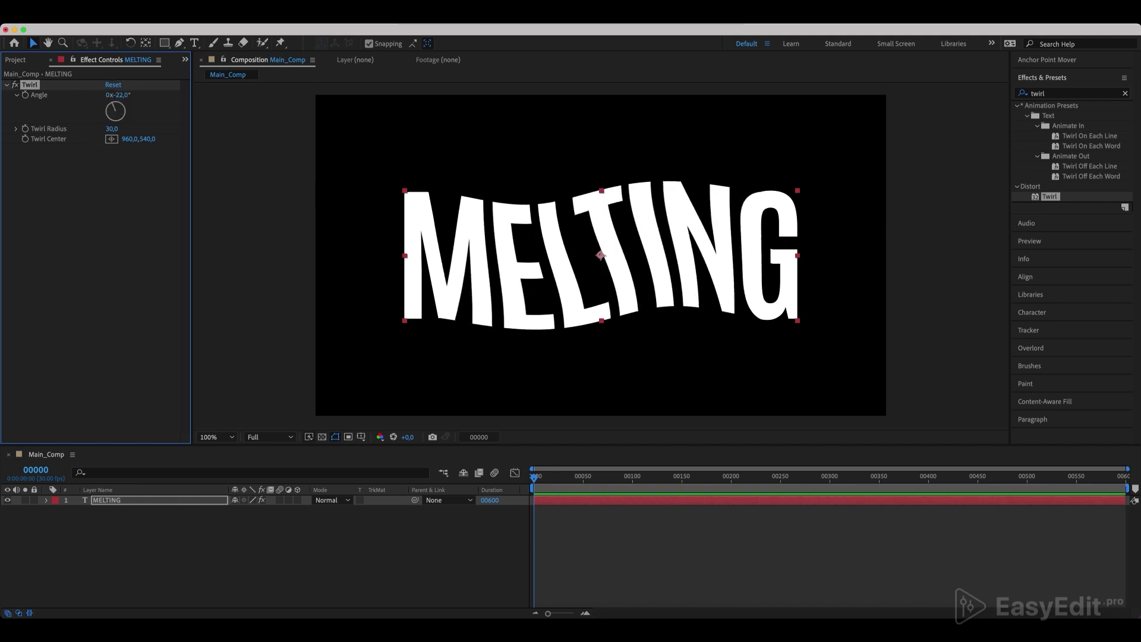
Step: Set the Twirl radius to 35 and the twirl centre to 912,630
left_click_drag(109, 131, 110, 131)
left_click(112, 130)
type("35")
key("Return")
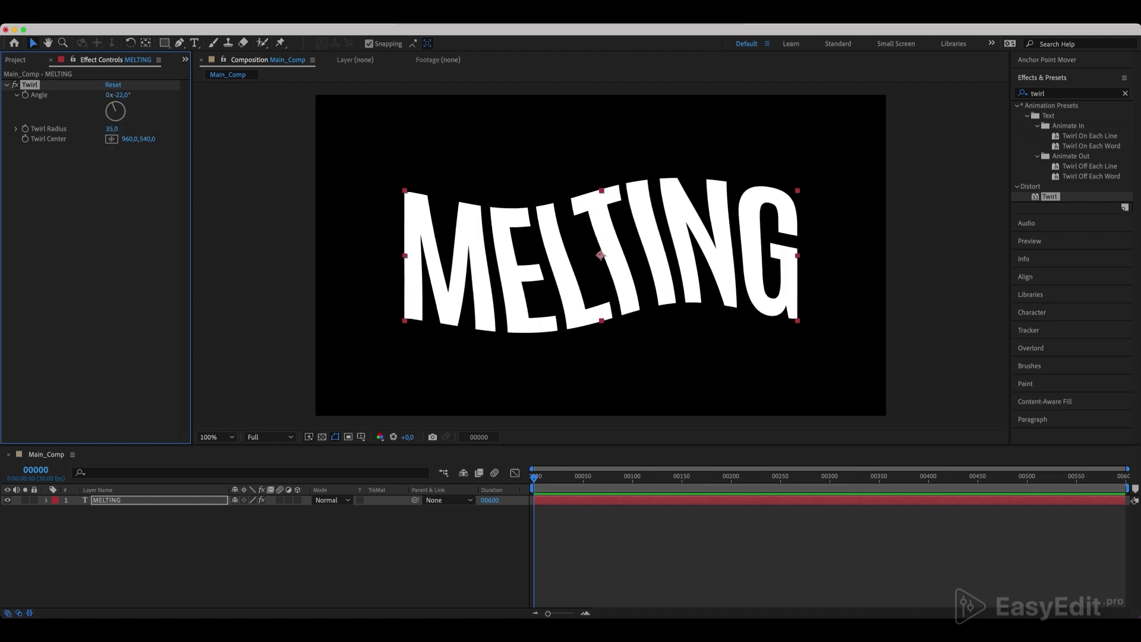
mouse_move(128, 139)
left_mouse_down()
mouse_move(250, 132)
mouse_move(128, 141)
left_mouse_up()
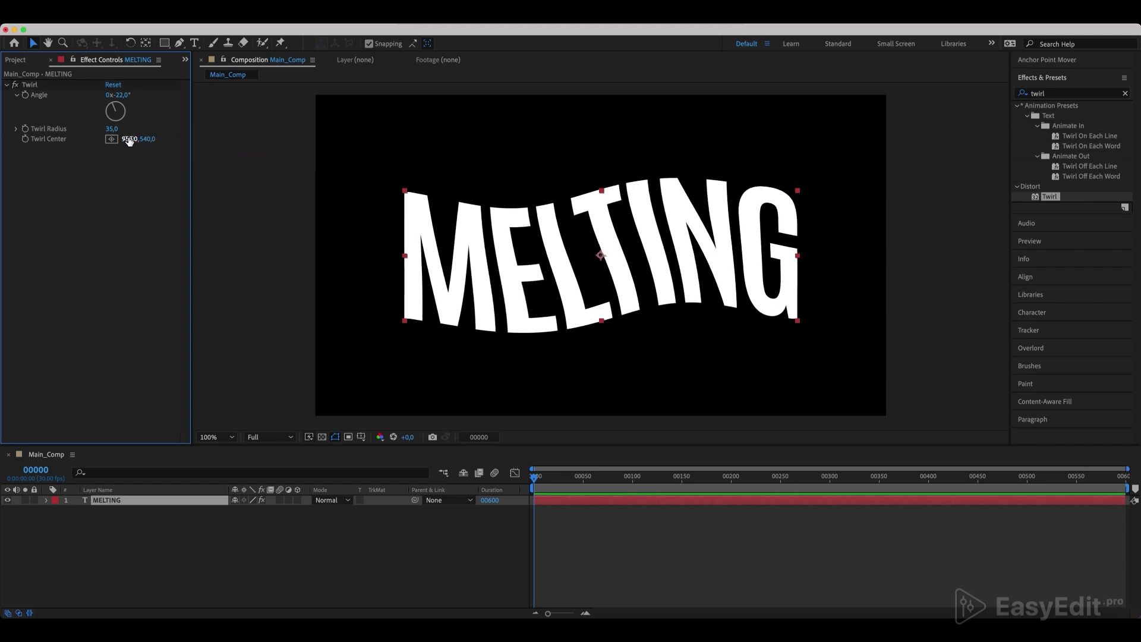
left_click(129, 138)
type("912")
key("Return")
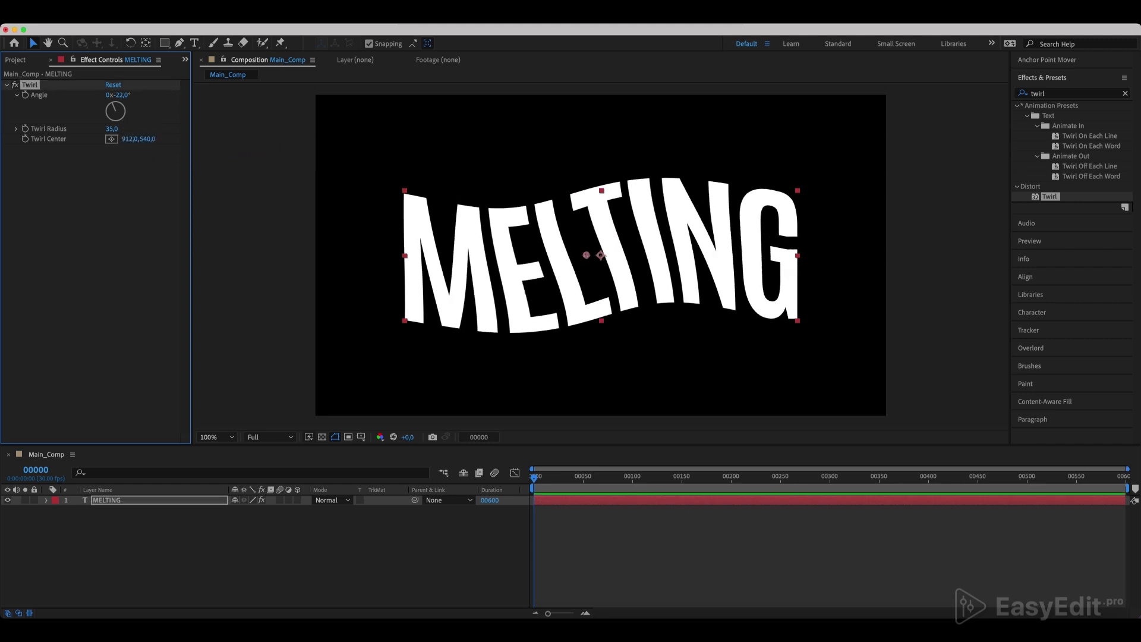
mouse_move(142, 138)
left_mouse_down()
mouse_move(230, 133)
mouse_move(150, 140)
left_mouse_up()
left_click(147, 140)
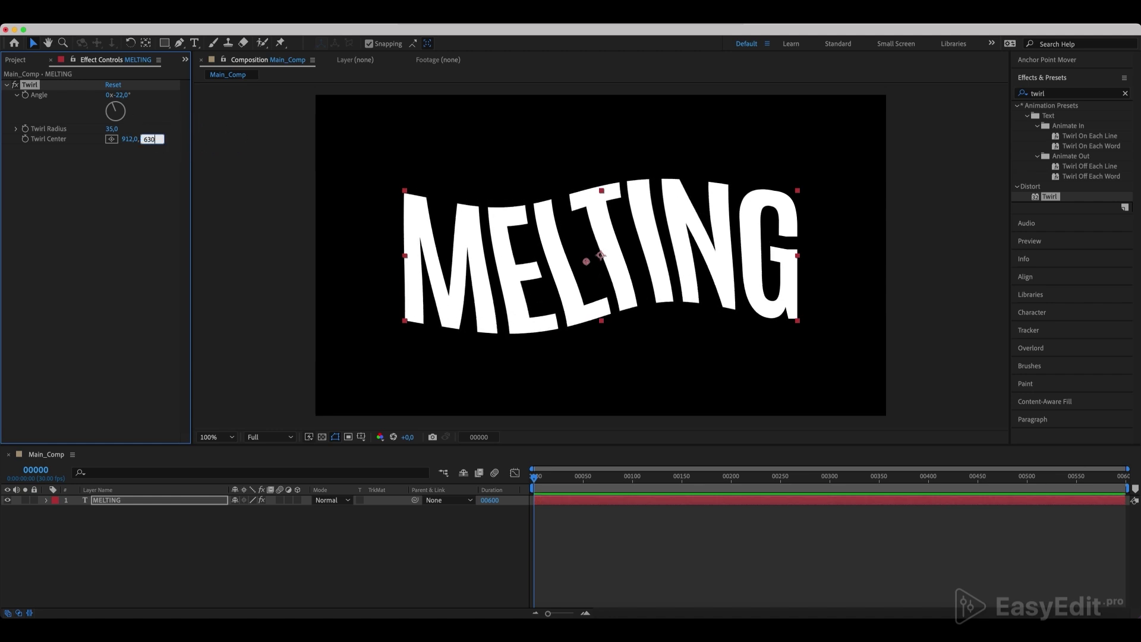
key("Return")
Step: Nudge the text up, apply CC Smear to MELTING and roughly place its points
left_click(154, 502)
key("shift+Up")
key("shift+Up")
key("shift+Up")
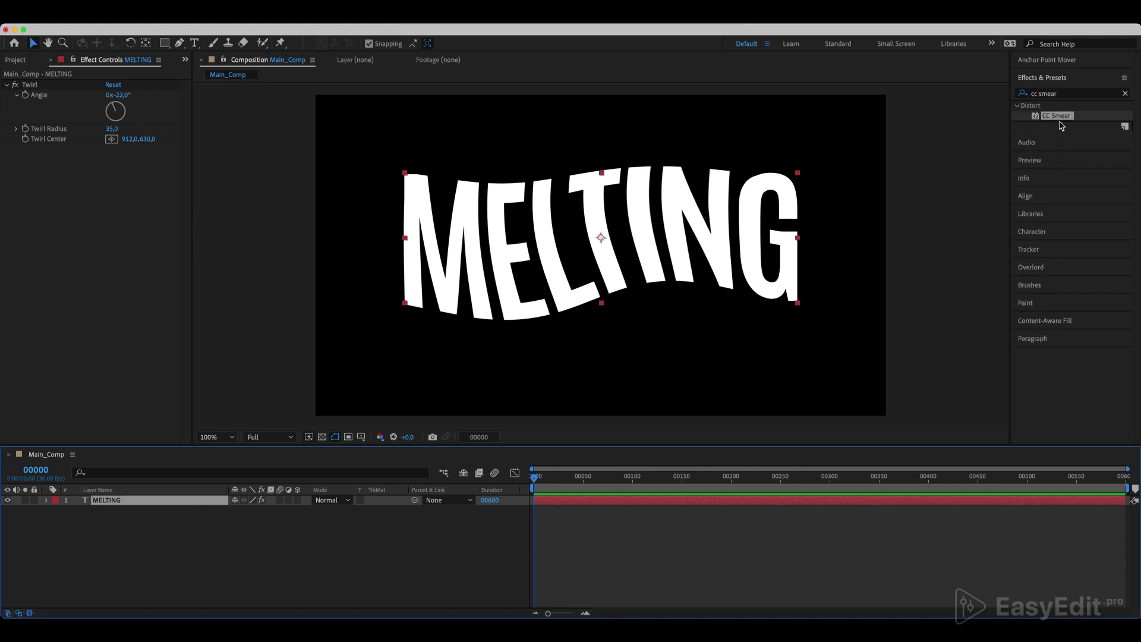
mouse_move(1064, 120)
left_mouse_down()
mouse_move(319, 416)
mouse_move(179, 484)
mouse_move(189, 503)
left_mouse_up()
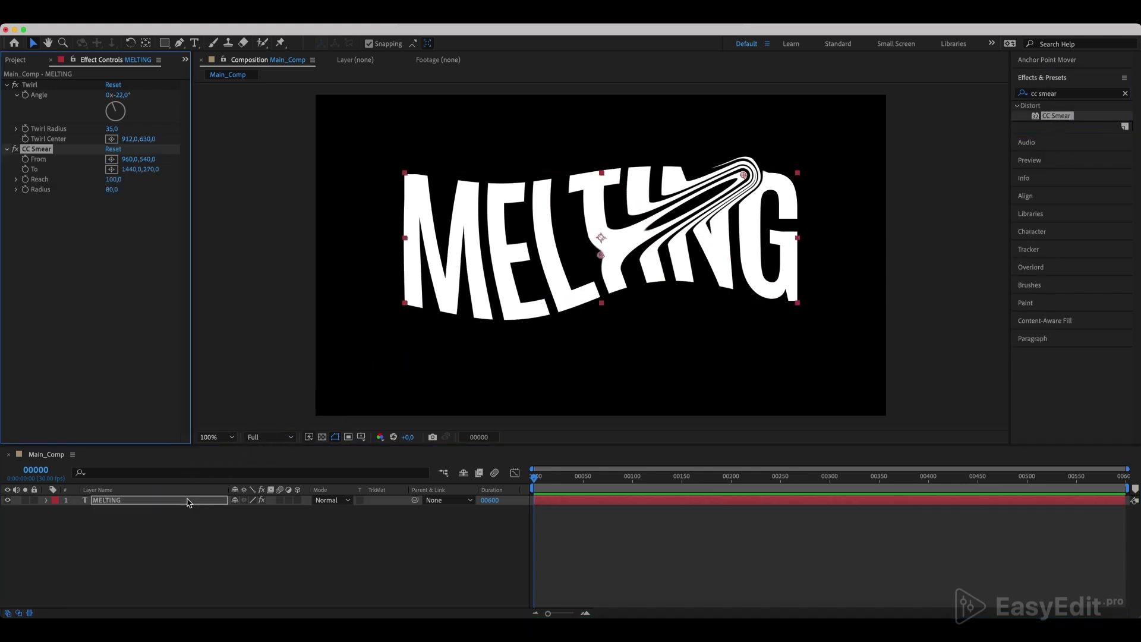
mouse_move(125, 159)
left_mouse_down()
mouse_move(342, 160)
mouse_move(77, 162)
mouse_move(255, 178)
left_mouse_up()
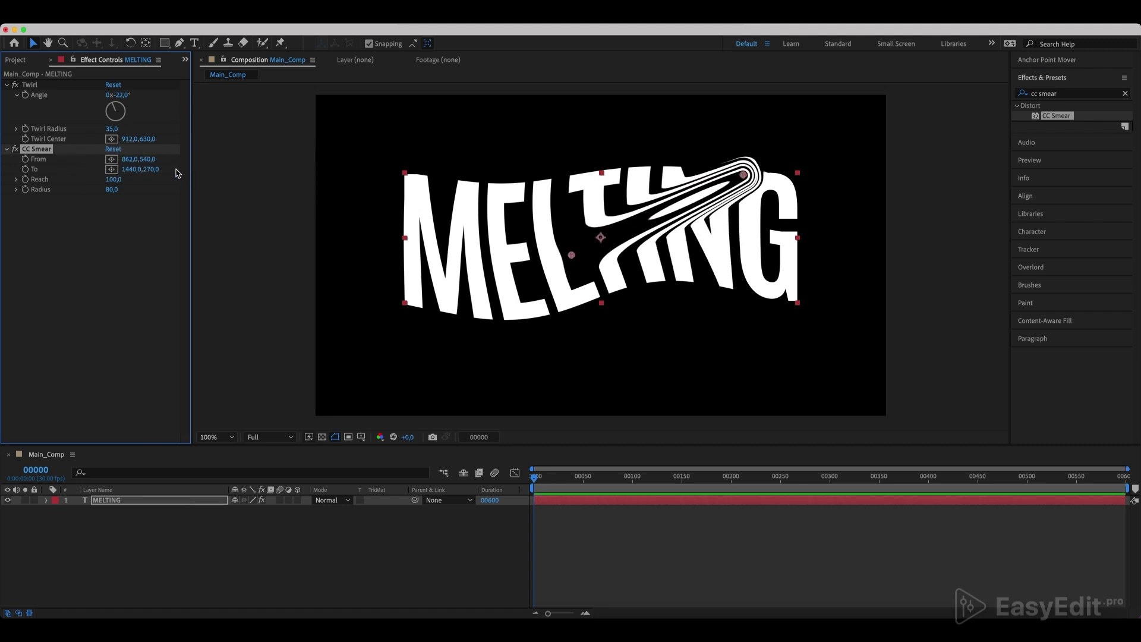
mouse_move(155, 165)
left_mouse_down()
mouse_move(287, 180)
mouse_move(89, 177)
left_mouse_up()
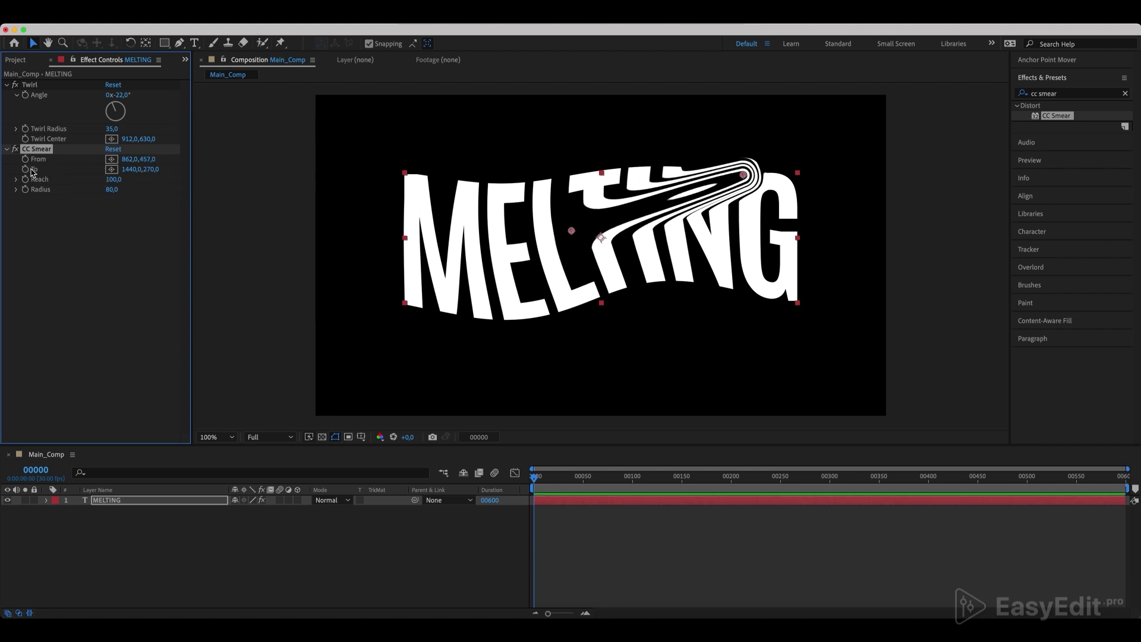
mouse_move(132, 169)
left_mouse_down()
mouse_move(262, 178)
mouse_move(249, 165)
left_mouse_up()
mouse_move(151, 171)
left_mouse_down()
mouse_move(276, 173)
mouse_move(80, 172)
mouse_move(171, 169)
mouse_move(136, 162)
left_mouse_up()
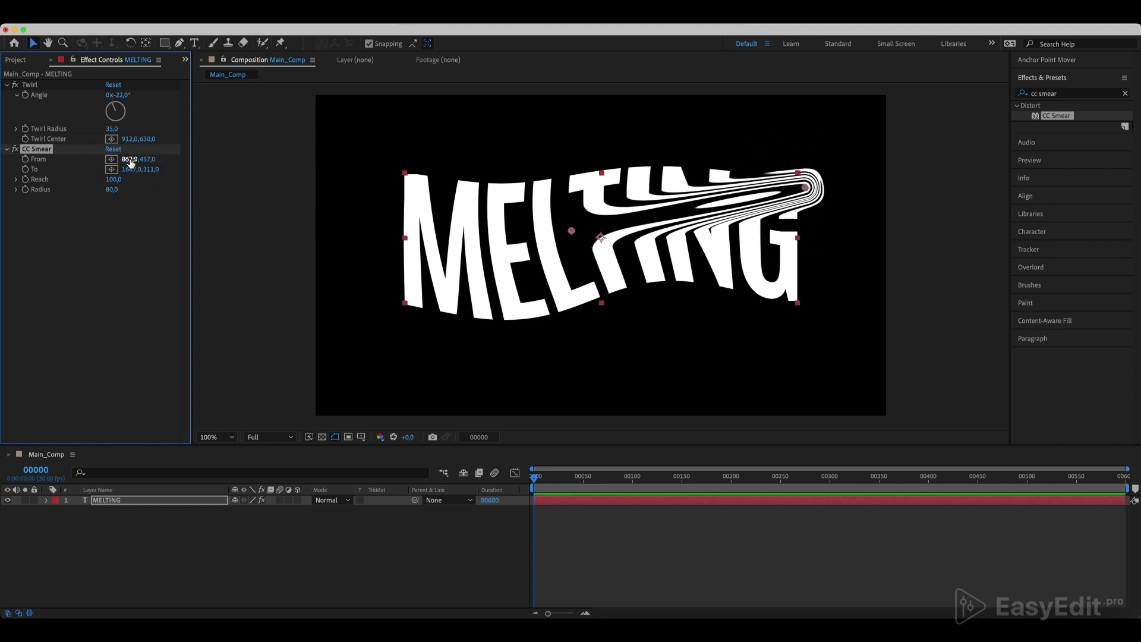
Step: Set the smear's From and To X to 330 and pull the end below the M
left_click(129, 160)
type("330")
key("Return")
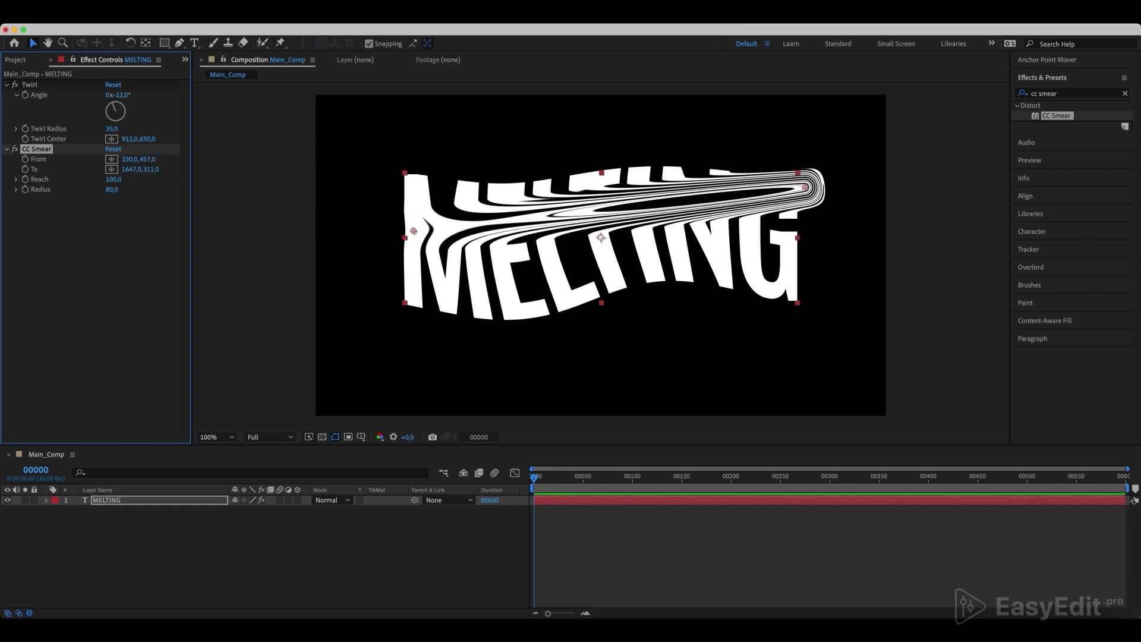
left_click(130, 169)
type("330")
key("Return")
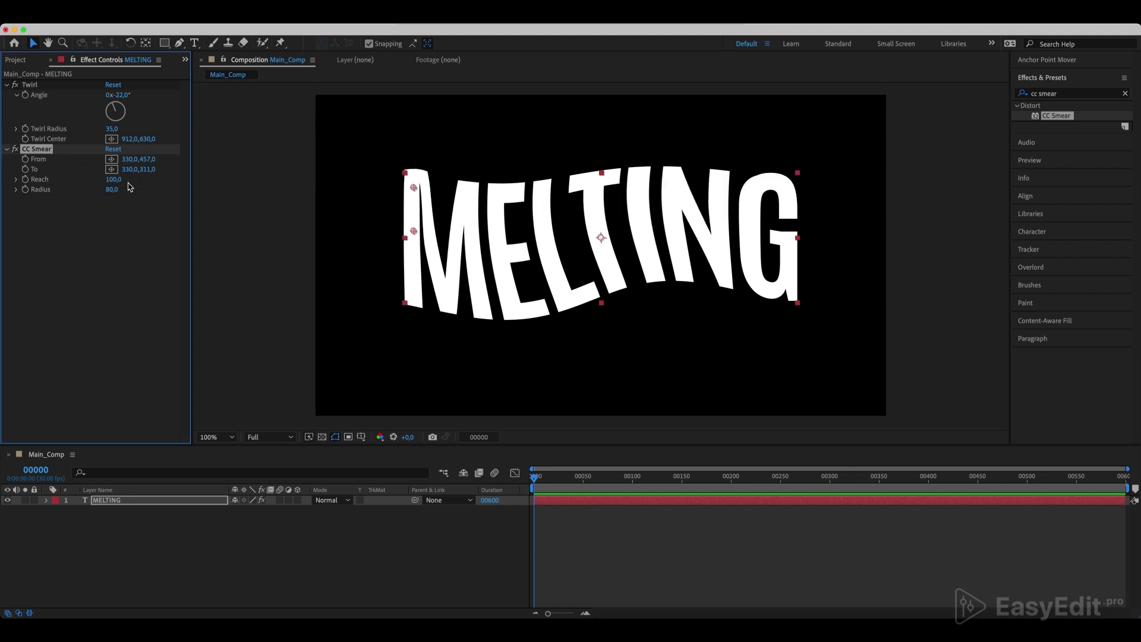
mouse_move(146, 169)
left_mouse_down()
mouse_move(386, 205)
mouse_move(562, 213)
left_mouse_up()
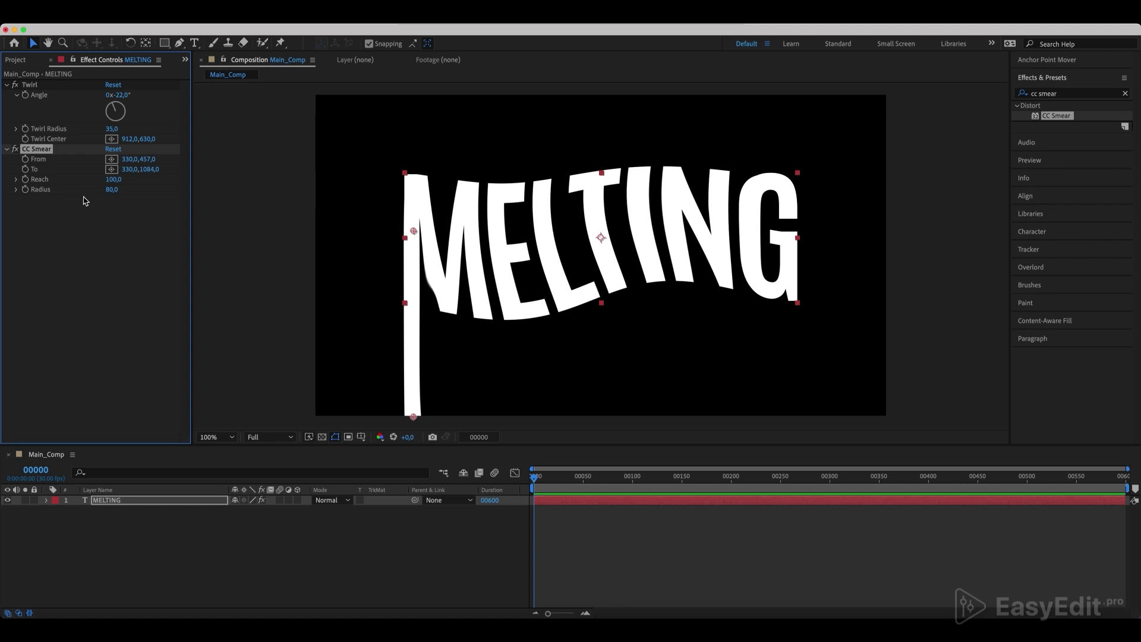
Step: Set smear radius 15, move the start to the M's base and shorten Reach to 44
left_click(113, 189)
type("15")
key("Return")
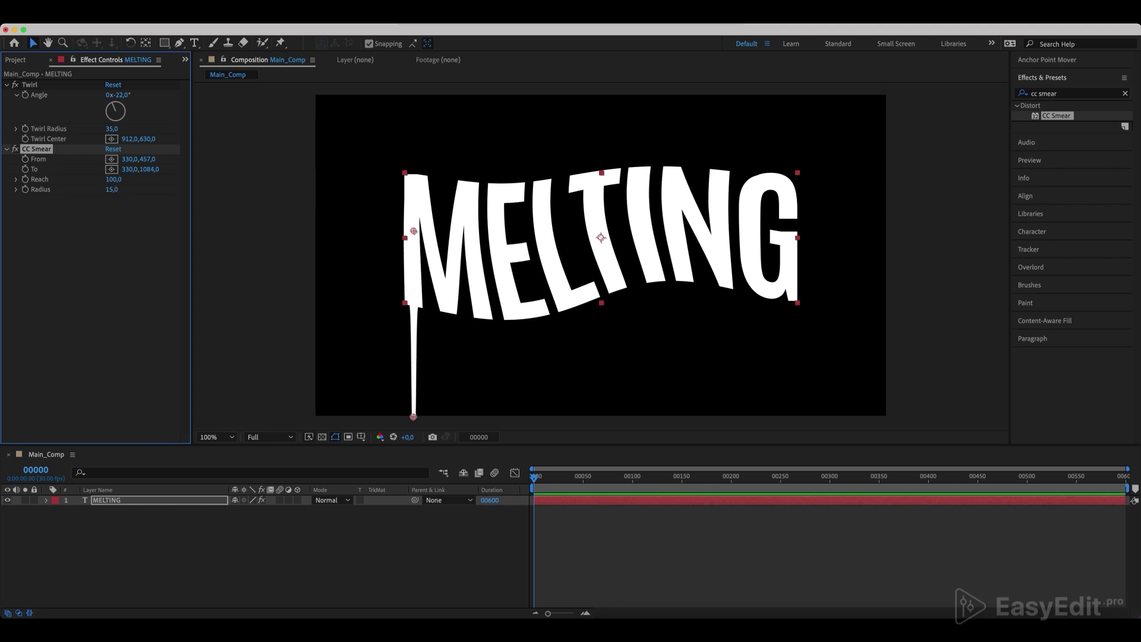
mouse_move(147, 159)
left_mouse_down()
mouse_move(244, 186)
mouse_move(230, 188)
left_mouse_up()
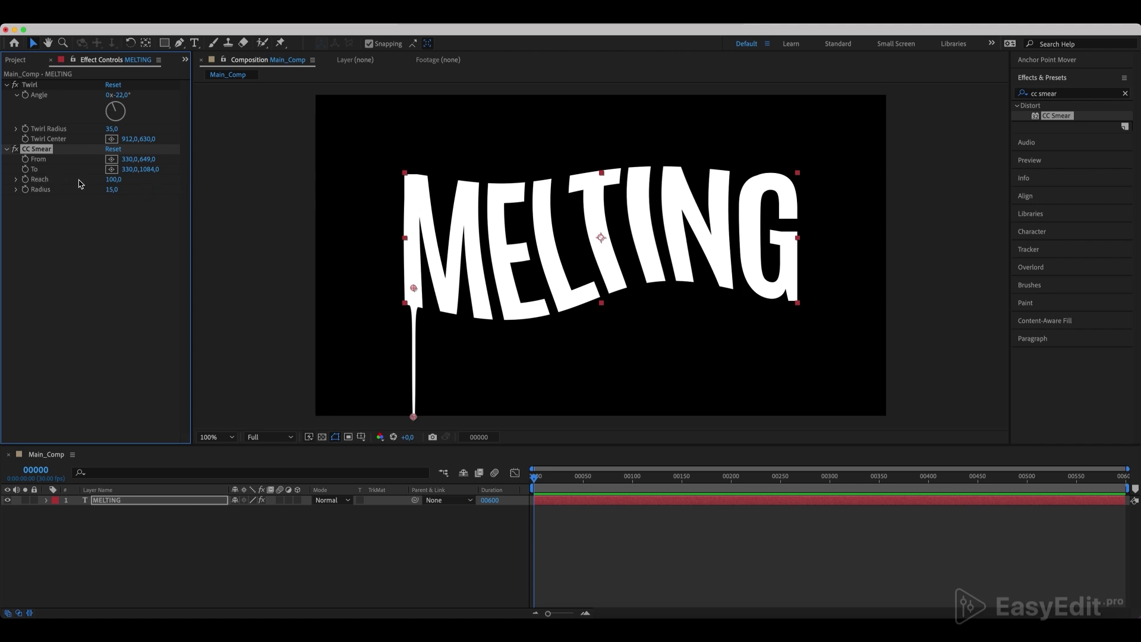
mouse_move(113, 179)
left_mouse_down()
mouse_move(39, 173)
mouse_move(415, 165)
mouse_move(115, 186)
left_mouse_up()
Step: Keyframe Reach from 0 at frame 0 to 1000 at frame 150
left_click(111, 179)
type("0")
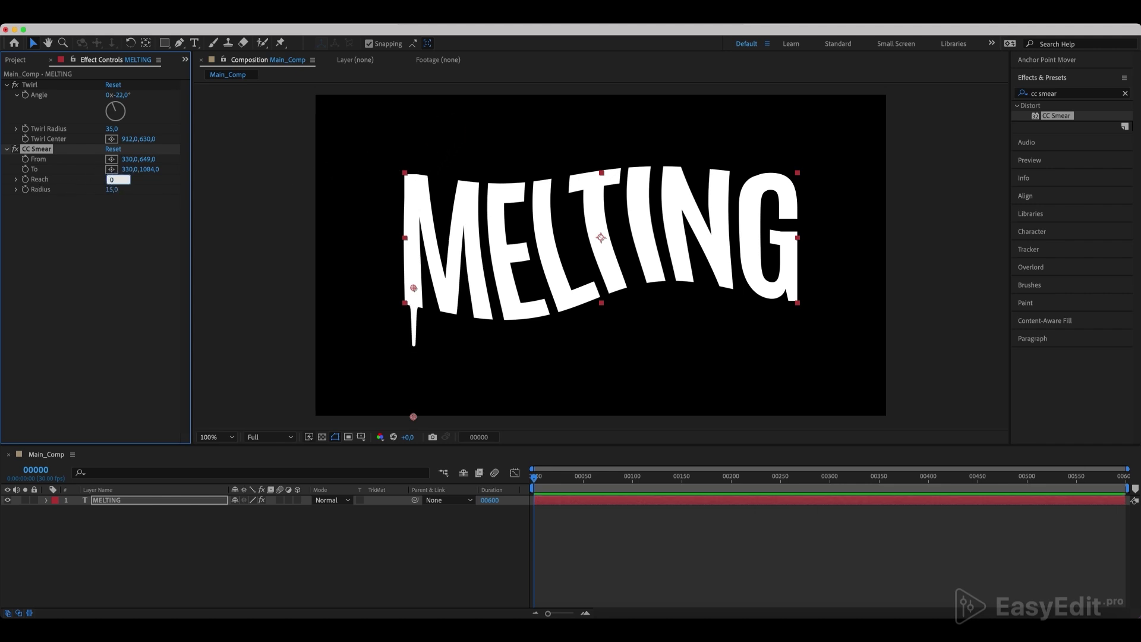
key("Return")
left_click_drag(615, 494, 684, 497)
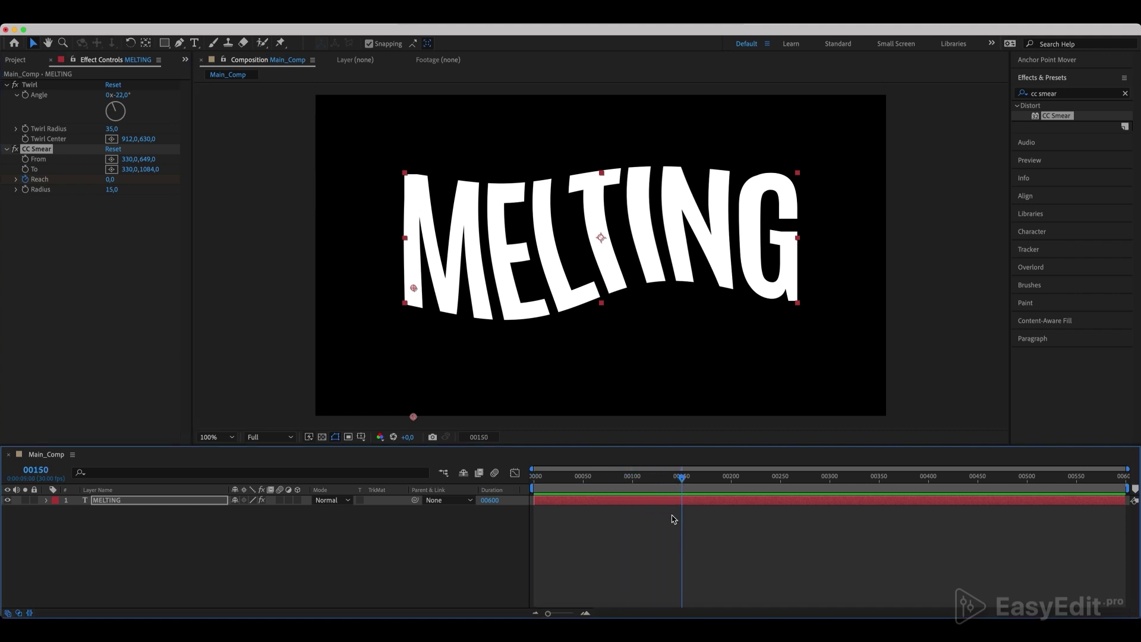
key("u")
left_click_drag(238, 521, 306, 522)
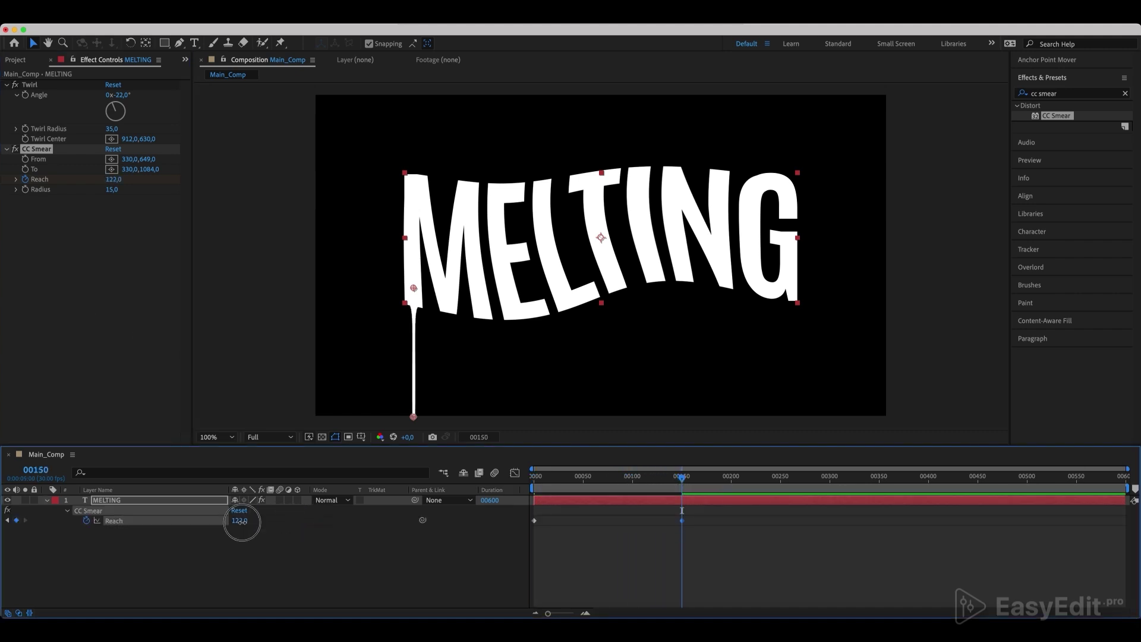
left_click(240, 521)
type("1000")
key("Return")
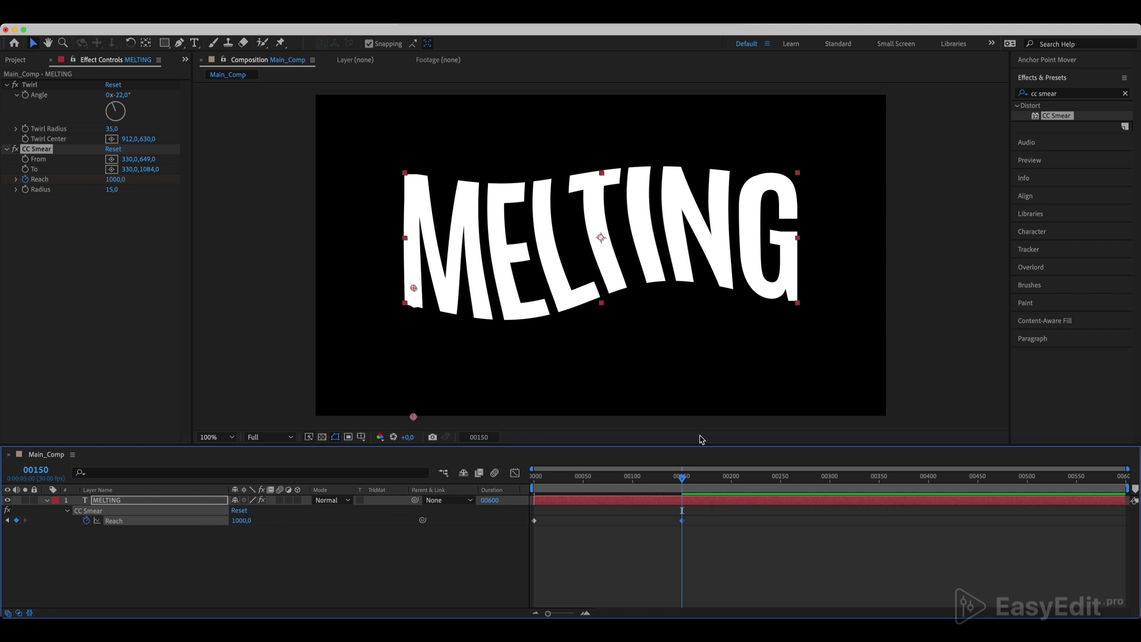
Step: Preview the drip from the start and select both Reach keyframes
left_click_drag(684, 478, 531, 476)
key("super+shift+a")
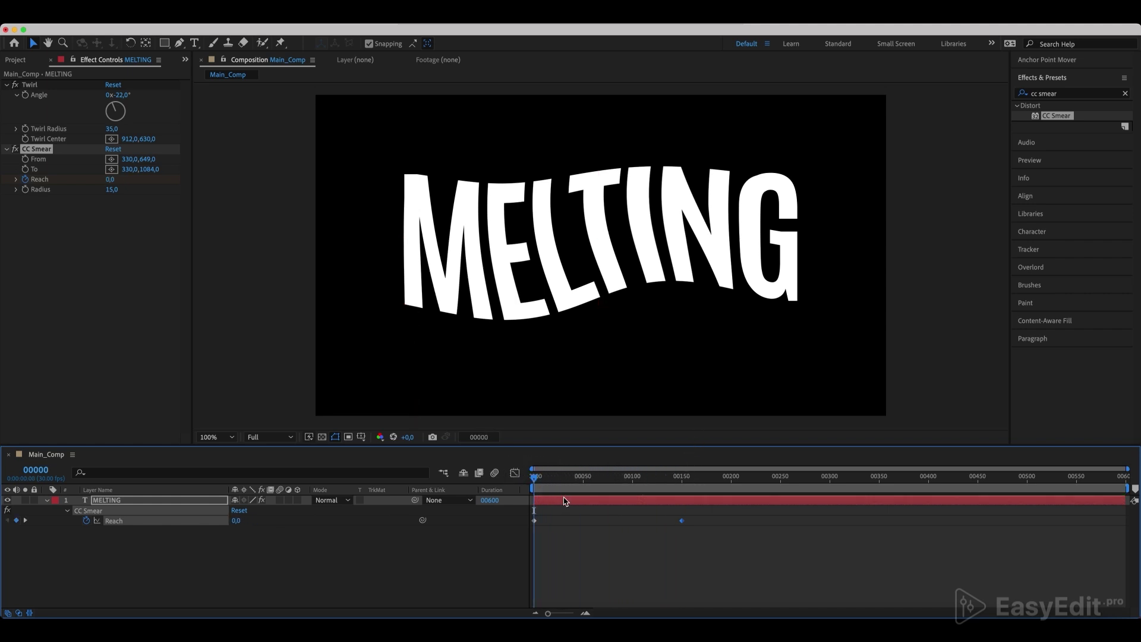
key("space")
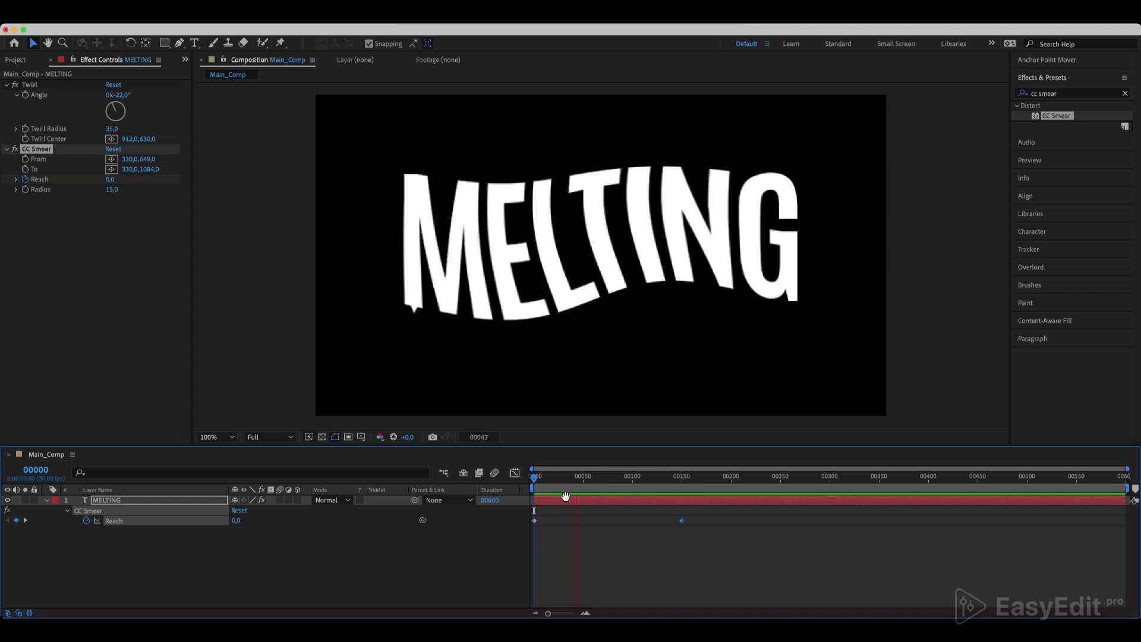
left_click(566, 501)
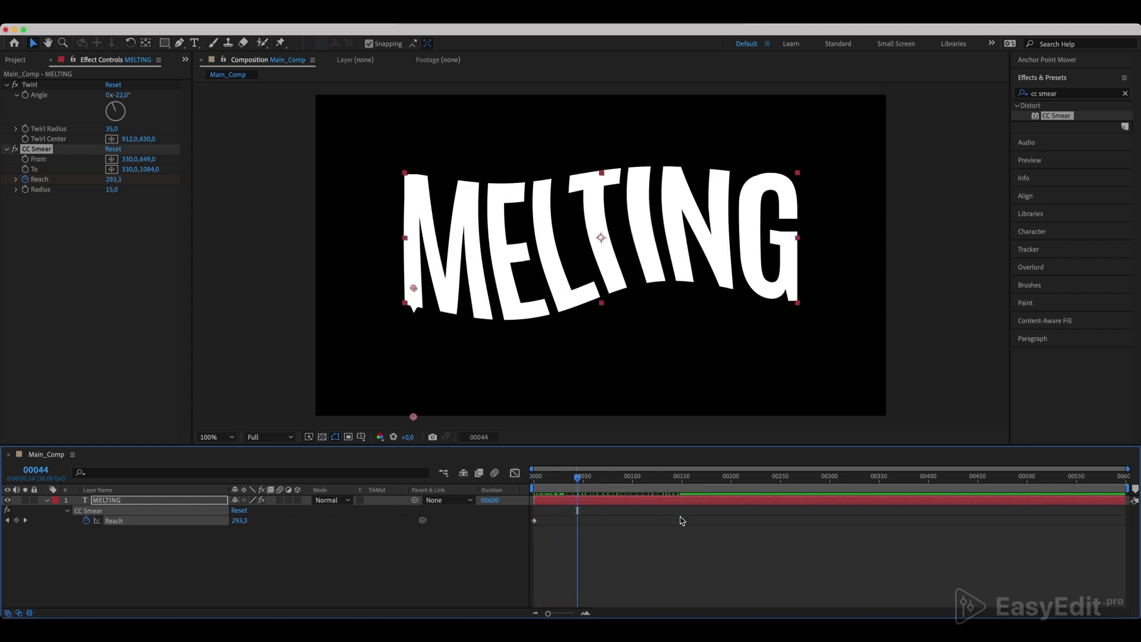
left_click_drag(691, 532, 515, 511)
Step: Easy-ease both Reach keyframes and stretch their influence in the Graph Editor, then preview
key("F9")
left_click(515, 473)
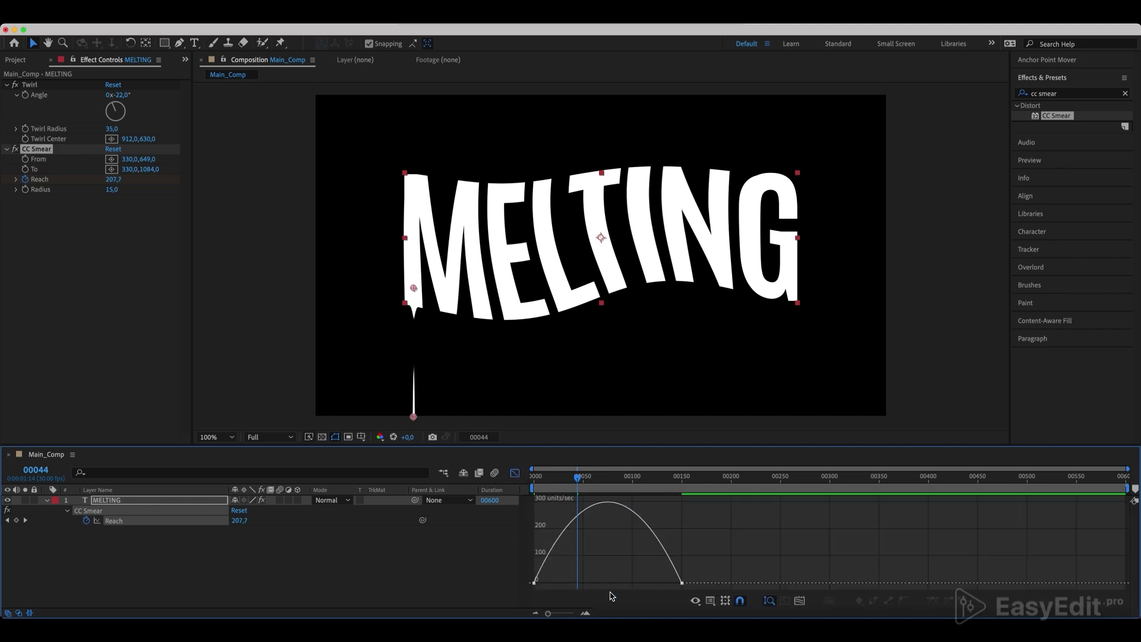
left_click_drag(566, 577, 657, 584)
key("Home")
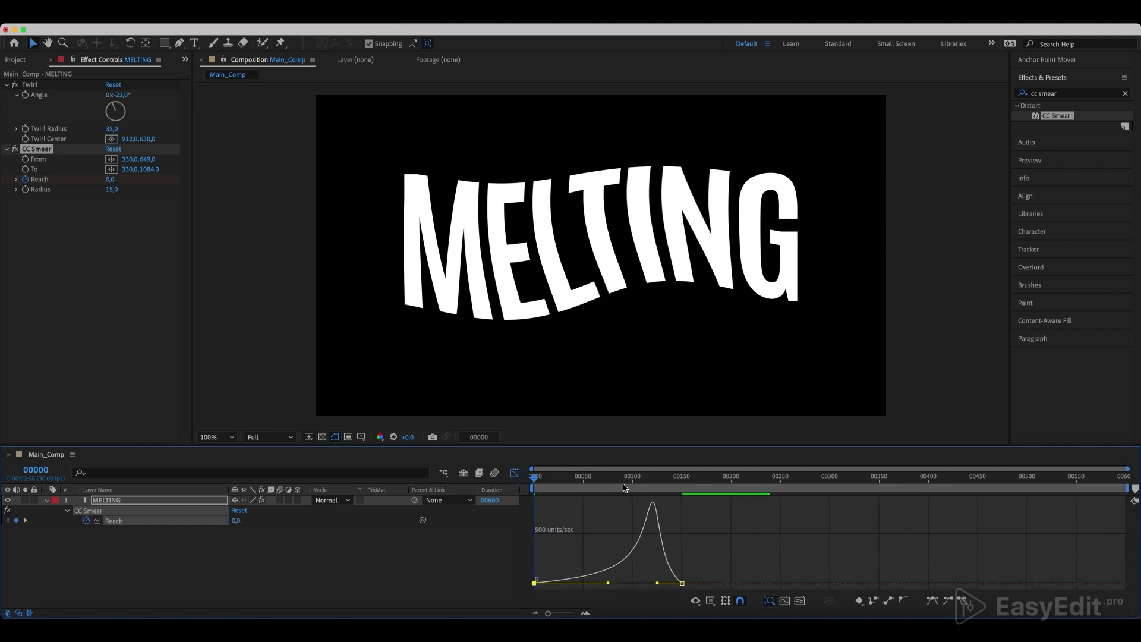
key("space")
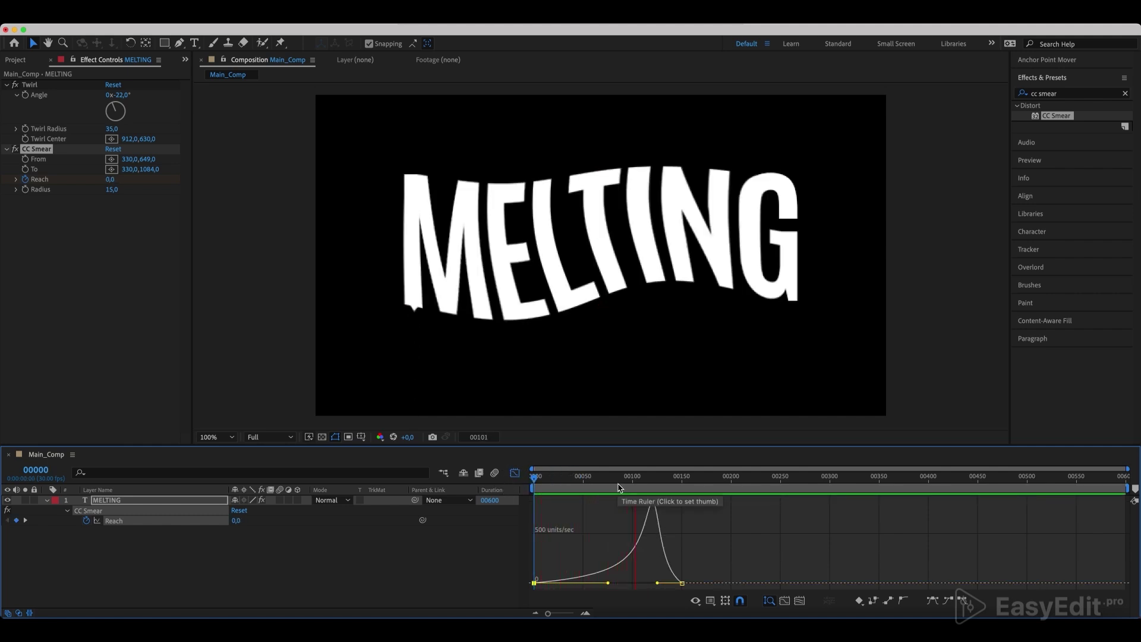
key("space")
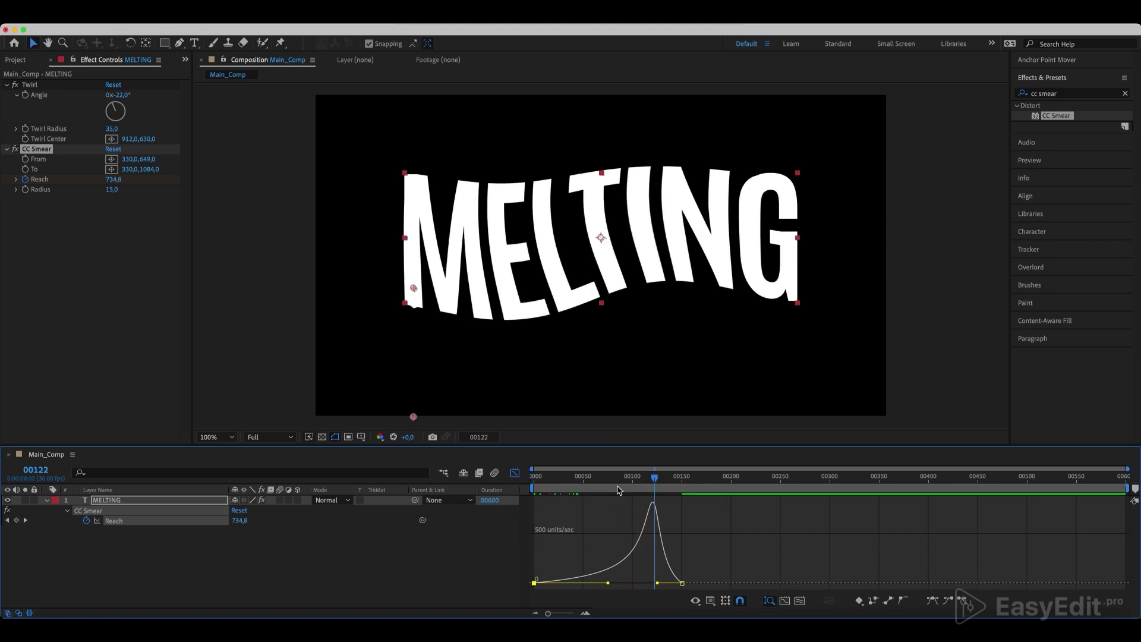
left_click(515, 473)
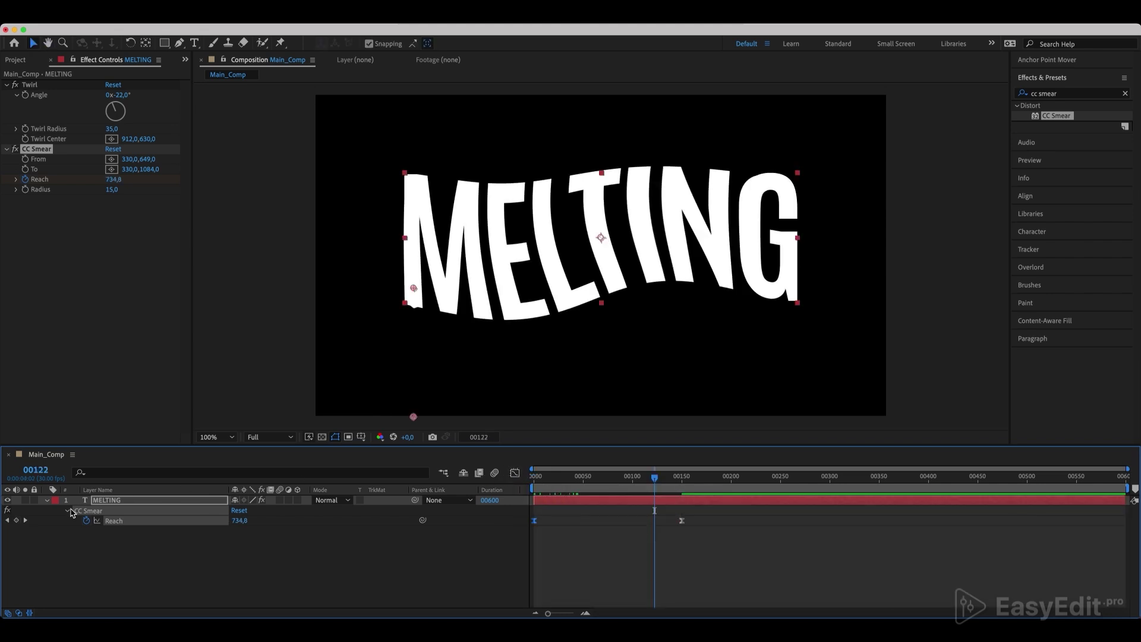
Step: Add a loopOut() expression to Reach and scrub ahead to check the repeating drip
left_click(86, 521, "alt")
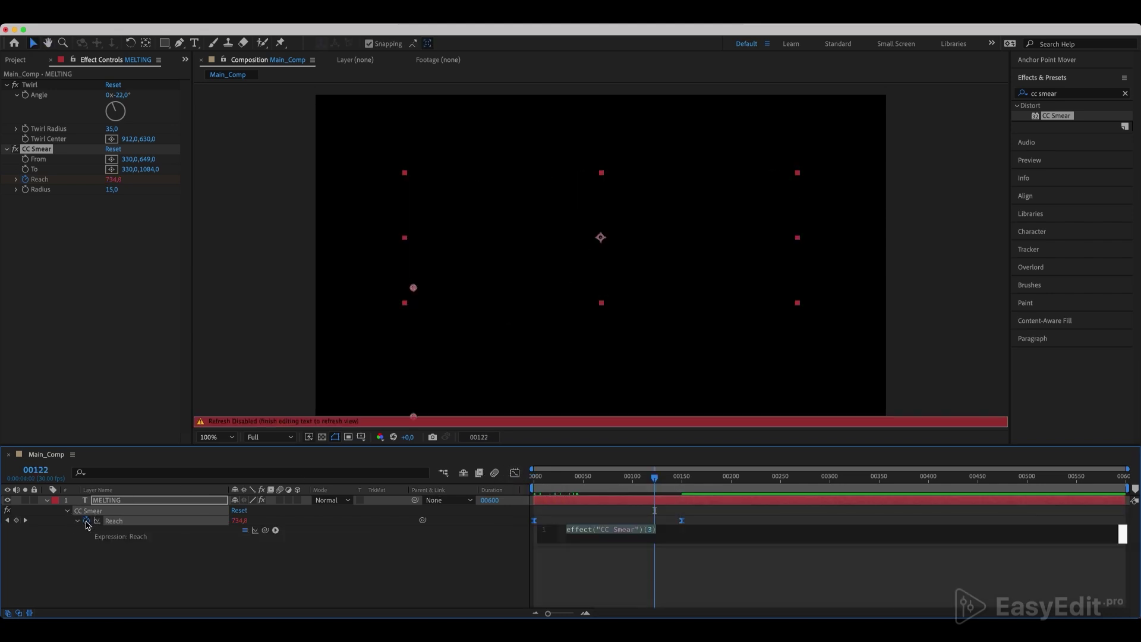
type("loopOut()")
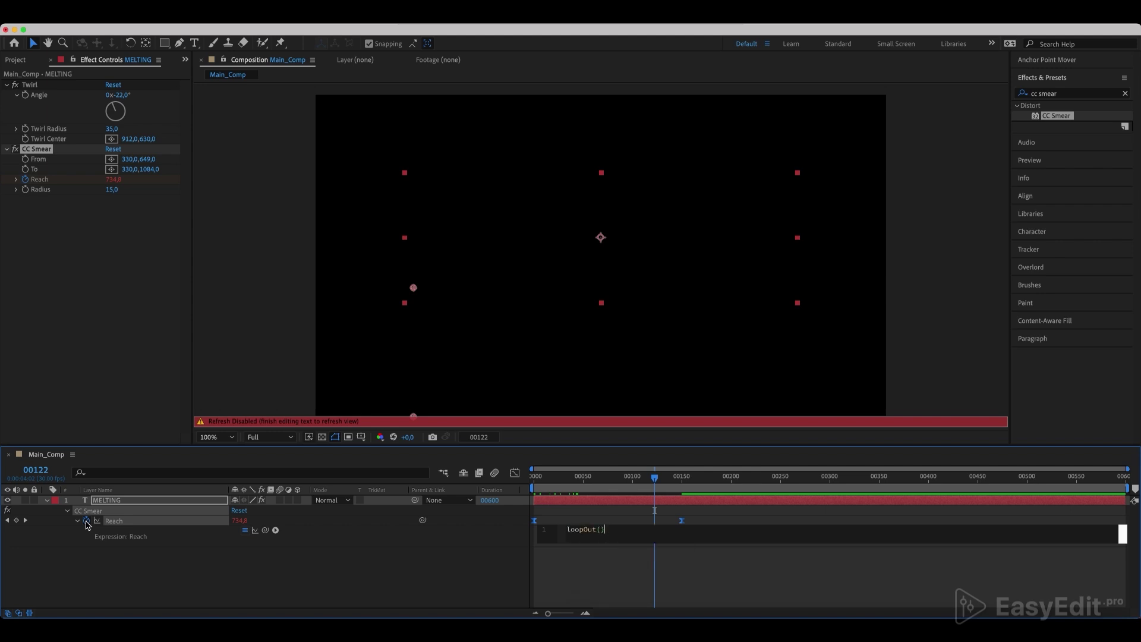
left_click(595, 570)
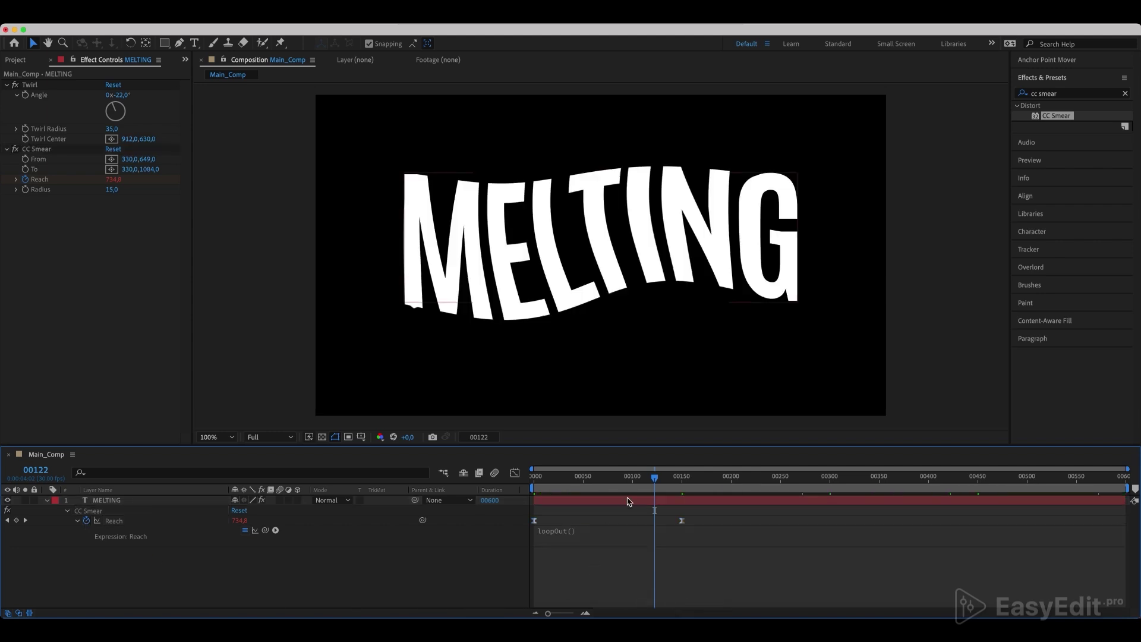
left_click_drag(655, 477, 571, 480)
Step: Duplicate CC Smear and move the second drip to another letter with To X 438
left_click(92, 512)
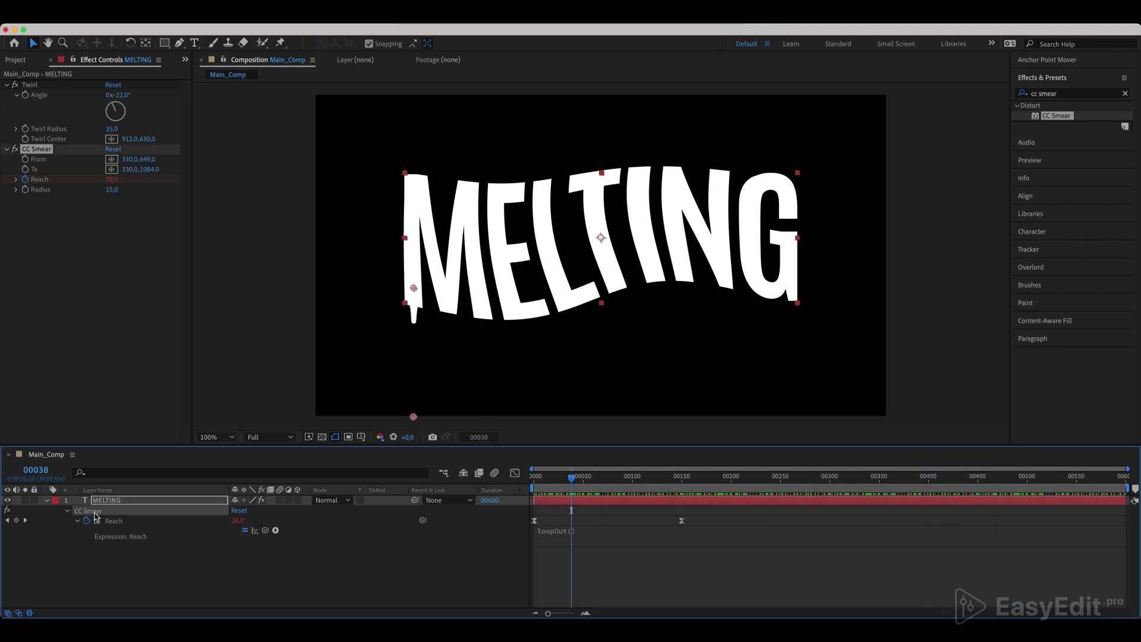
key("super+d")
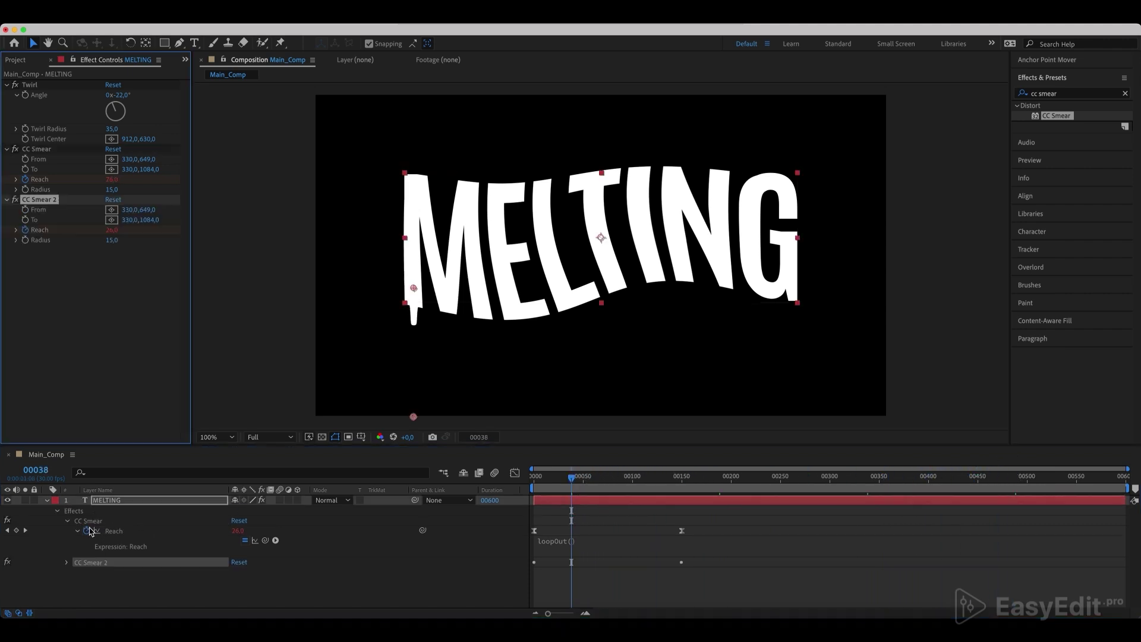
left_click(68, 562)
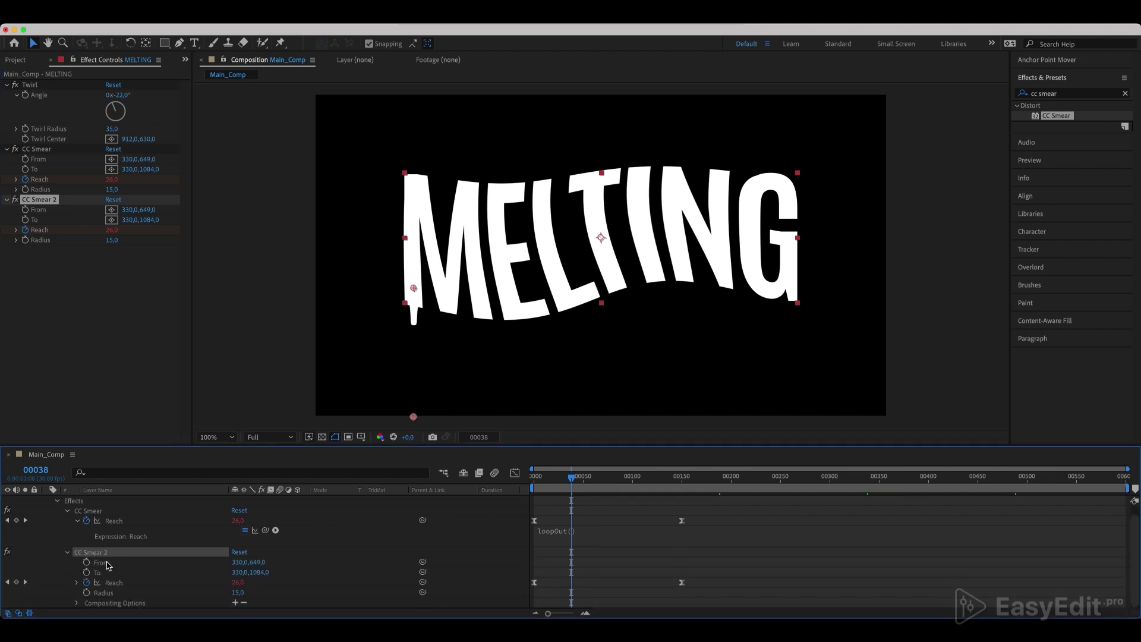
left_click_drag(241, 563, 308, 563)
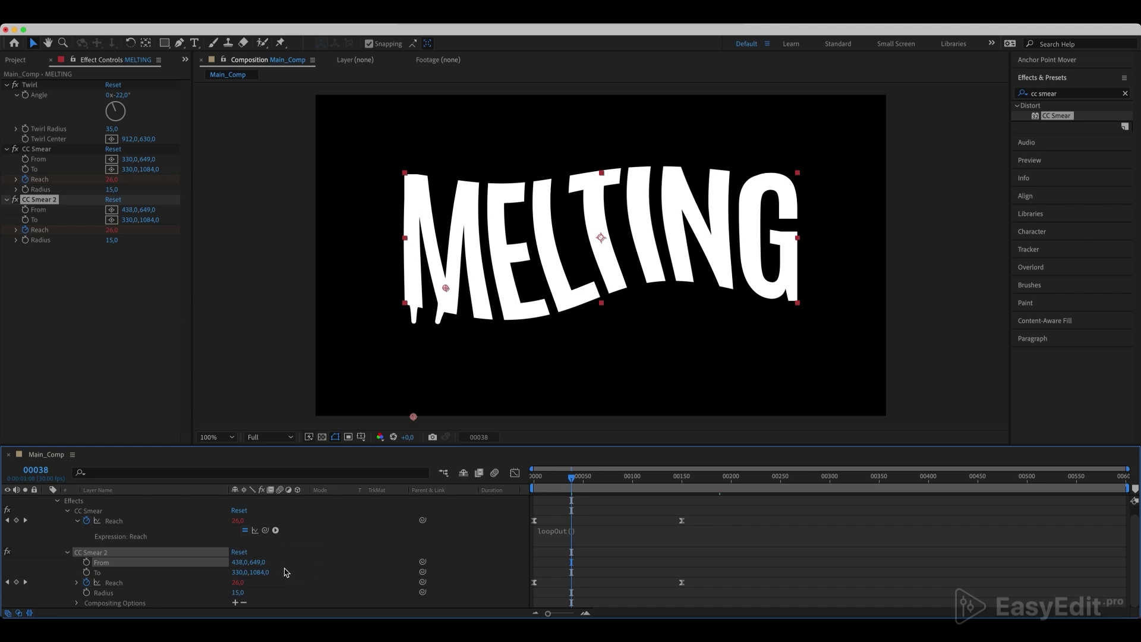
left_click(238, 572)
type("438")
key("Return")
left_click(340, 563)
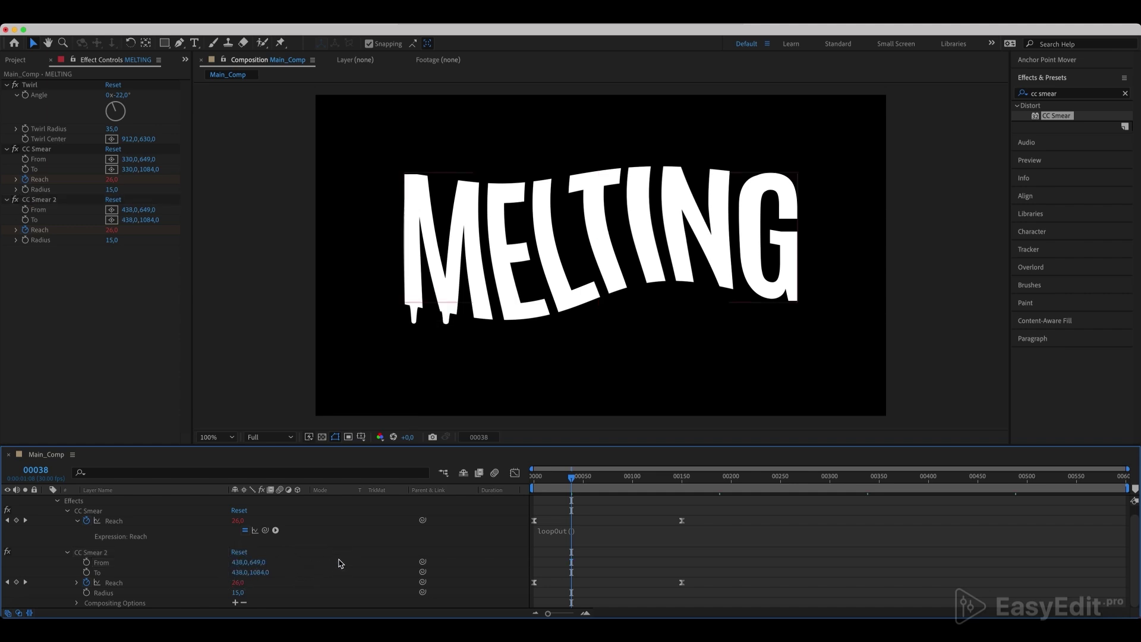
Step: Offset CC Smear 2's Reach keyframes later so the two drips are staggered, then preview
mouse_move(571, 480)
left_mouse_down()
mouse_move(670, 479)
mouse_move(566, 488)
left_mouse_up()
key("space")
mouse_move(696, 571)
left_mouse_down()
mouse_move(512, 599)
mouse_move(548, 592)
left_mouse_up()
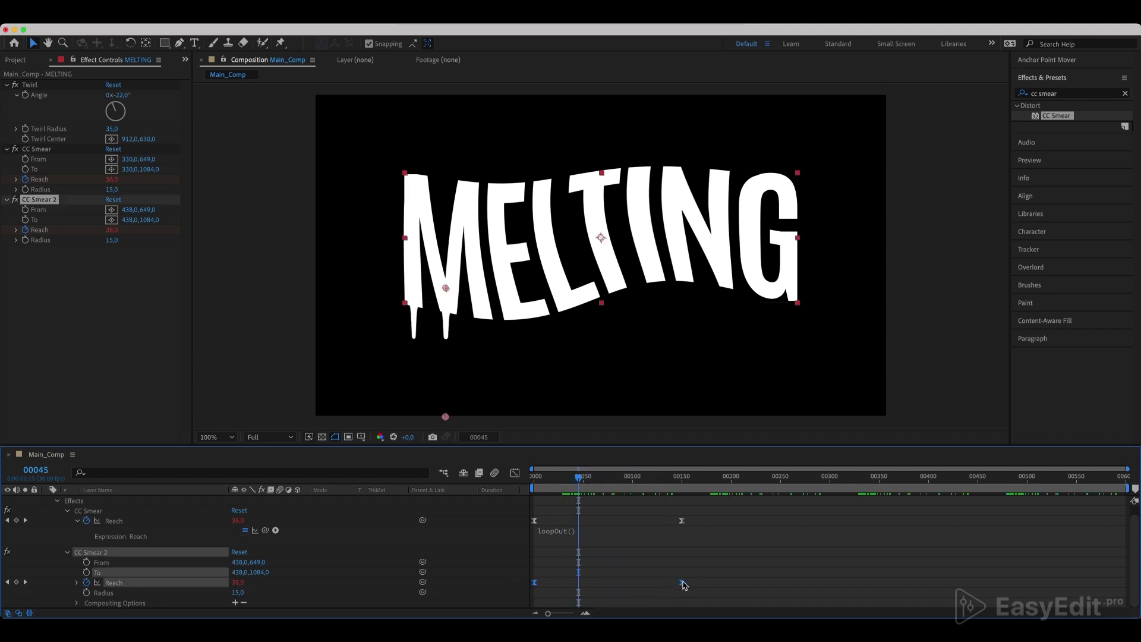
mouse_move(683, 585)
left_mouse_down()
mouse_move(631, 585)
mouse_move(747, 583)
left_mouse_up()
mouse_move(579, 477)
left_mouse_down()
mouse_move(531, 485)
mouse_move(614, 486)
left_mouse_up()
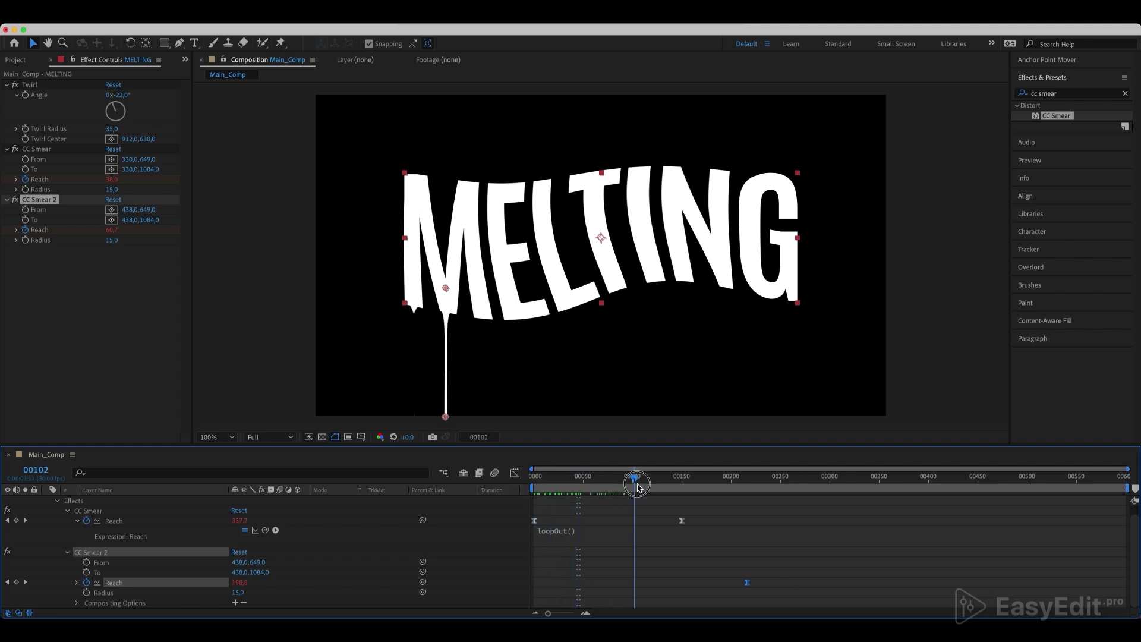
left_click_drag(638, 486, 546, 480)
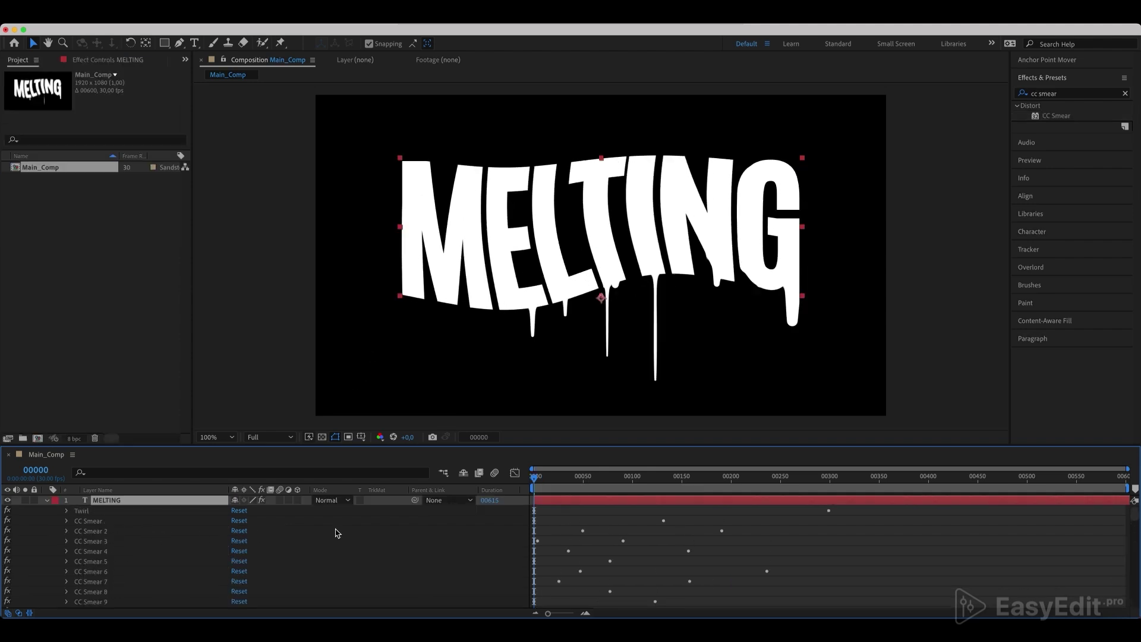
key("space")
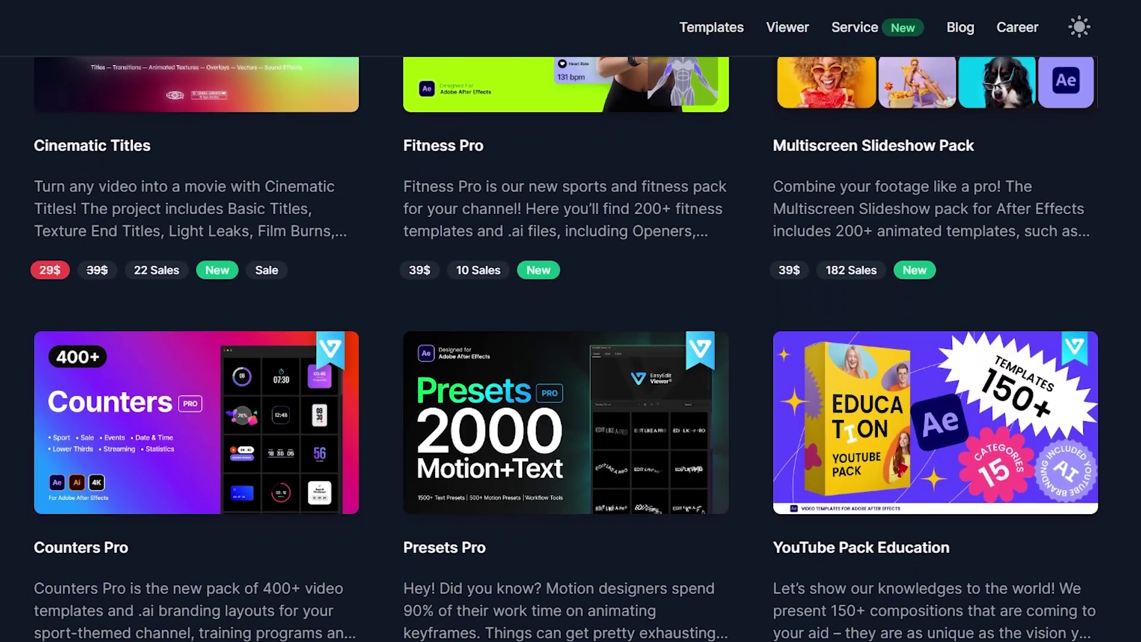
scroll(565, 349, "down", 3)
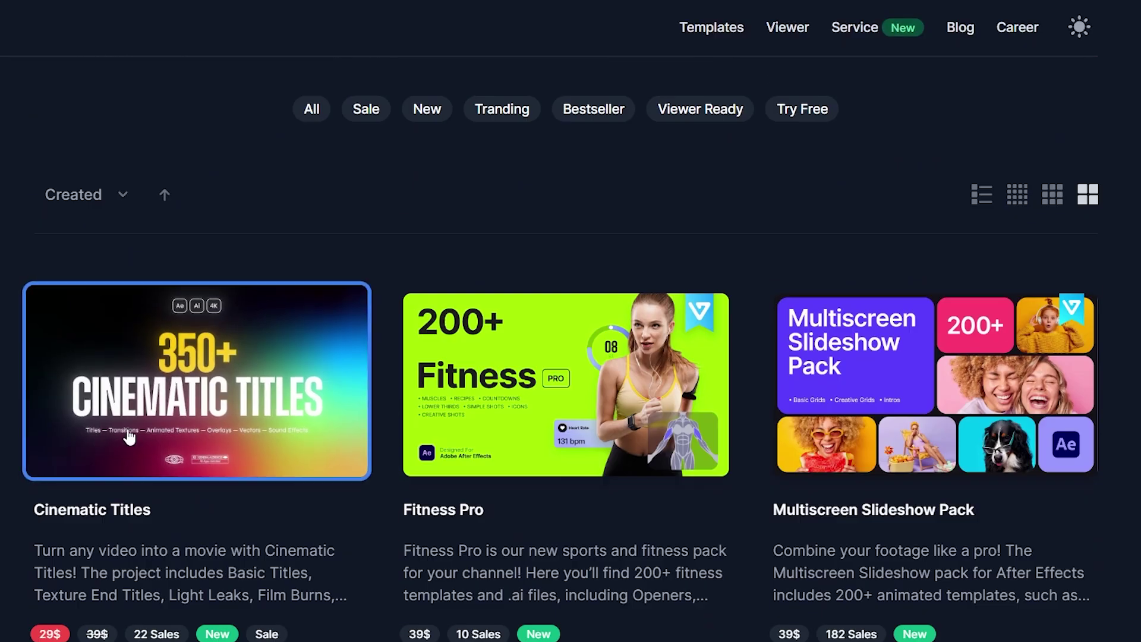
left_click(37, 460)
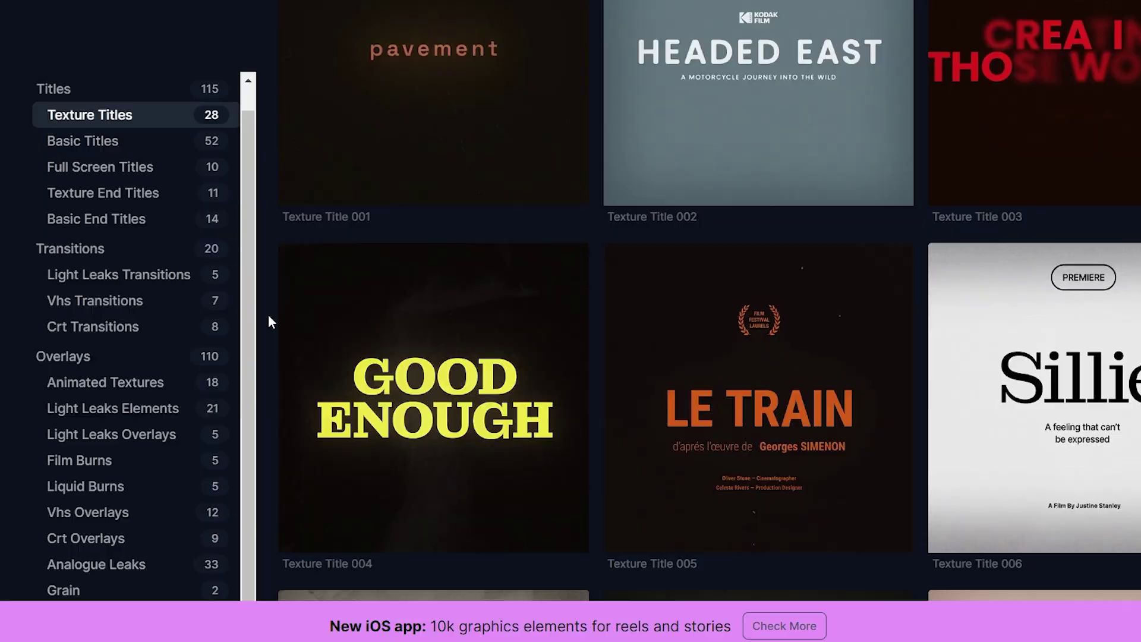
scroll(269, 321, "down", 3)
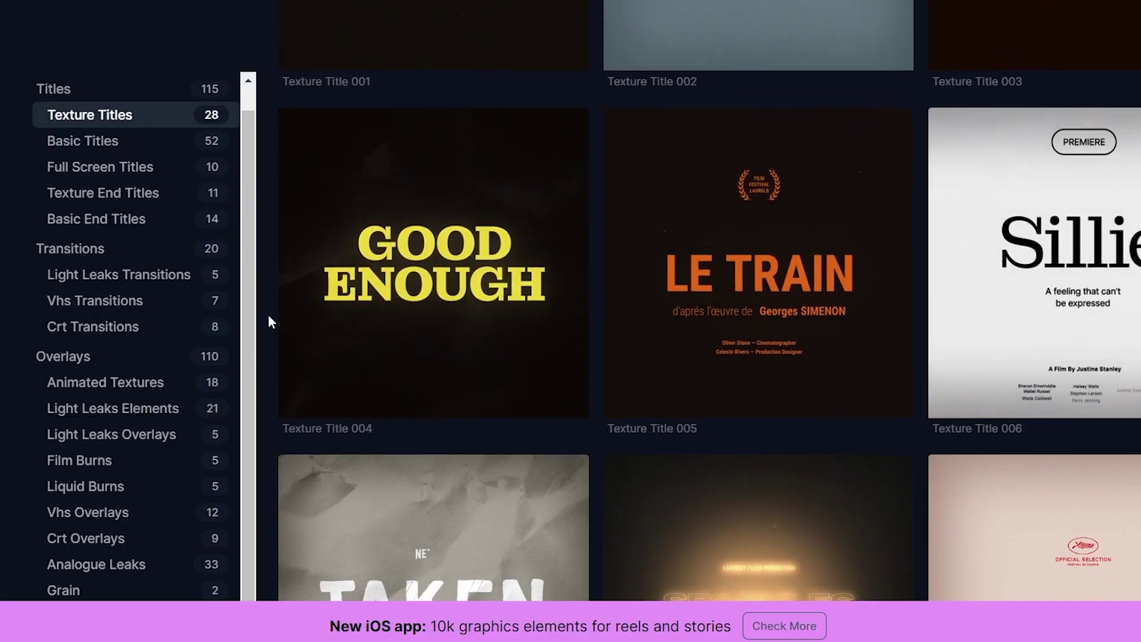
scroll(269, 321, "down", 3)
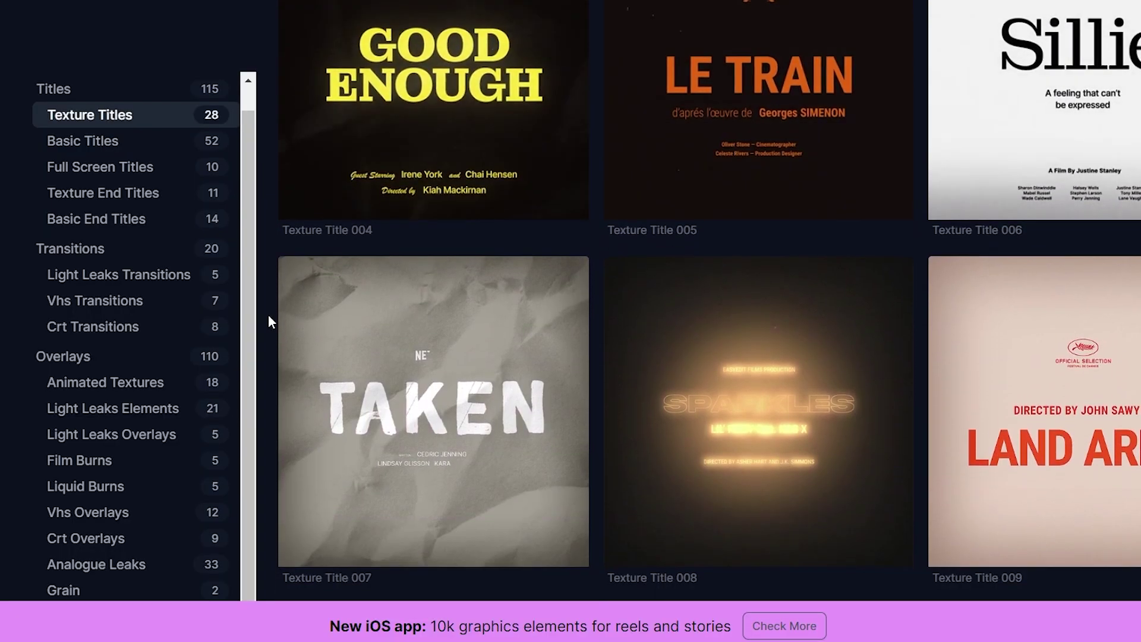
scroll(269, 322, "down", 3)
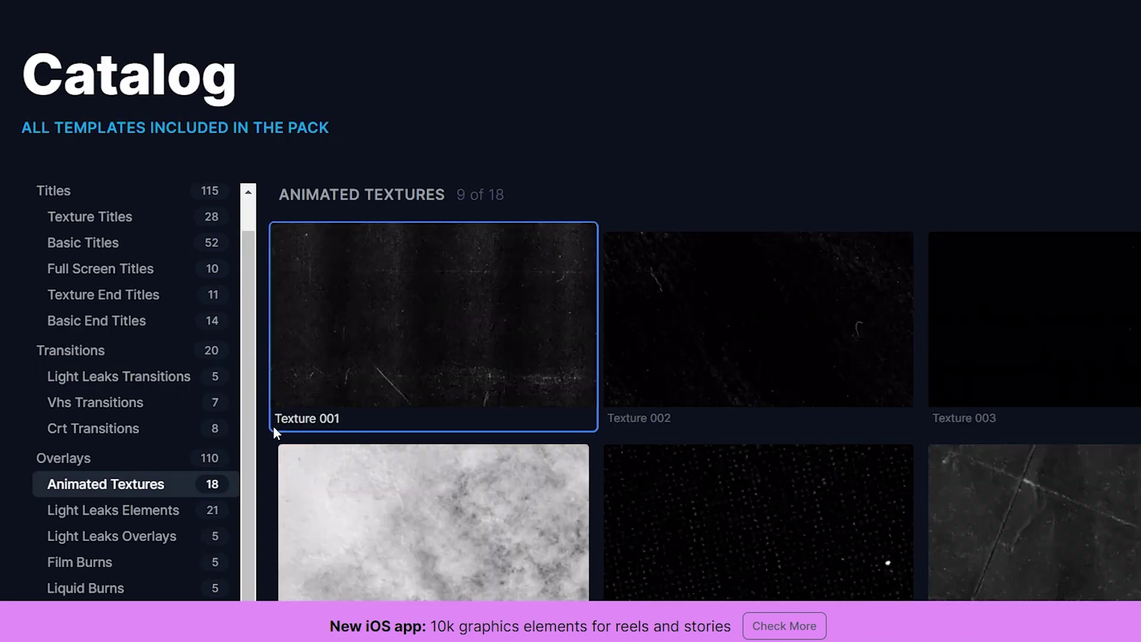
scroll(170, 448, "down", 2)
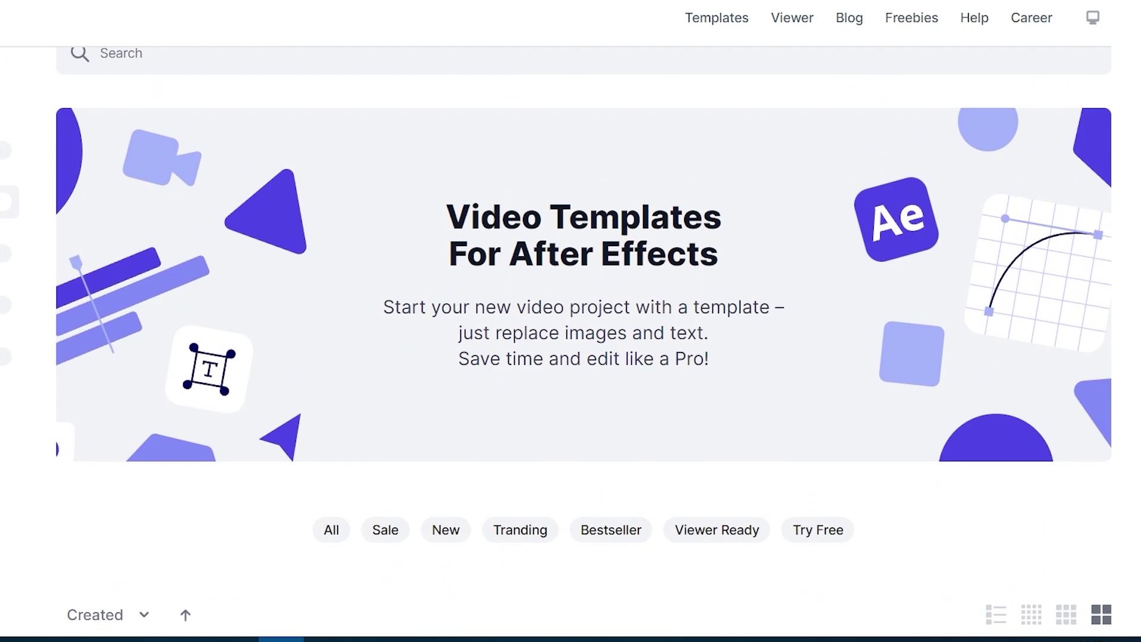
scroll(571, 333, "down", 2)
scroll(570, 333, "down", 8)
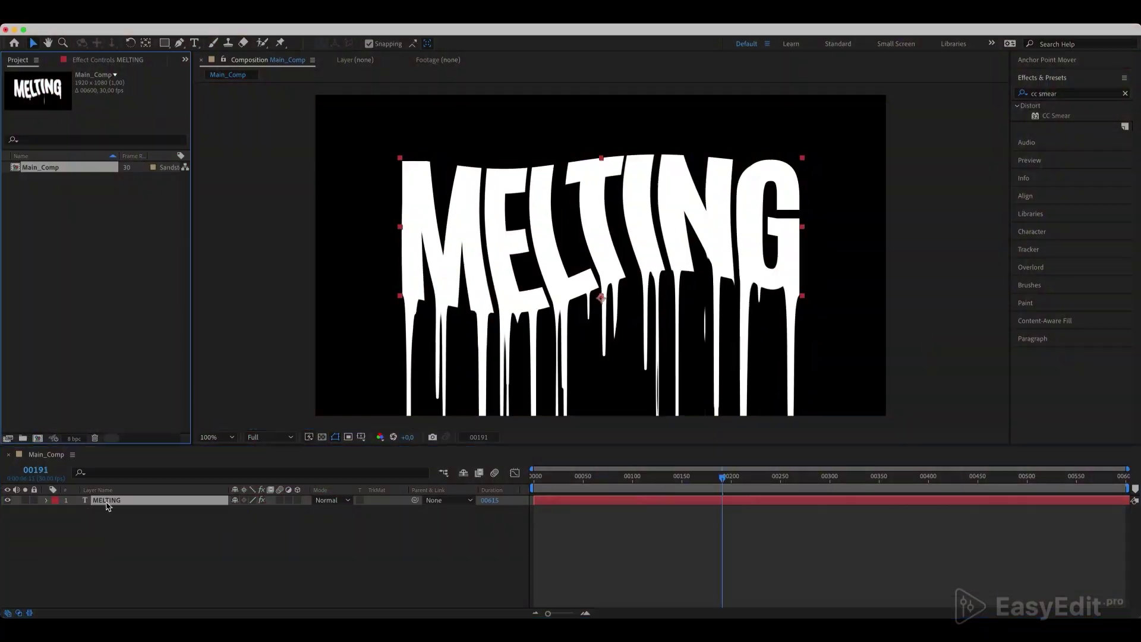
Step: Duplicate the MELTING layer and hide the MELTING 2 copy
left_click(109, 503)
key("super+d")
left_click(8, 501)
Step: Pre-compose the original MELTING layer as Text_Comp
left_click(99, 511)
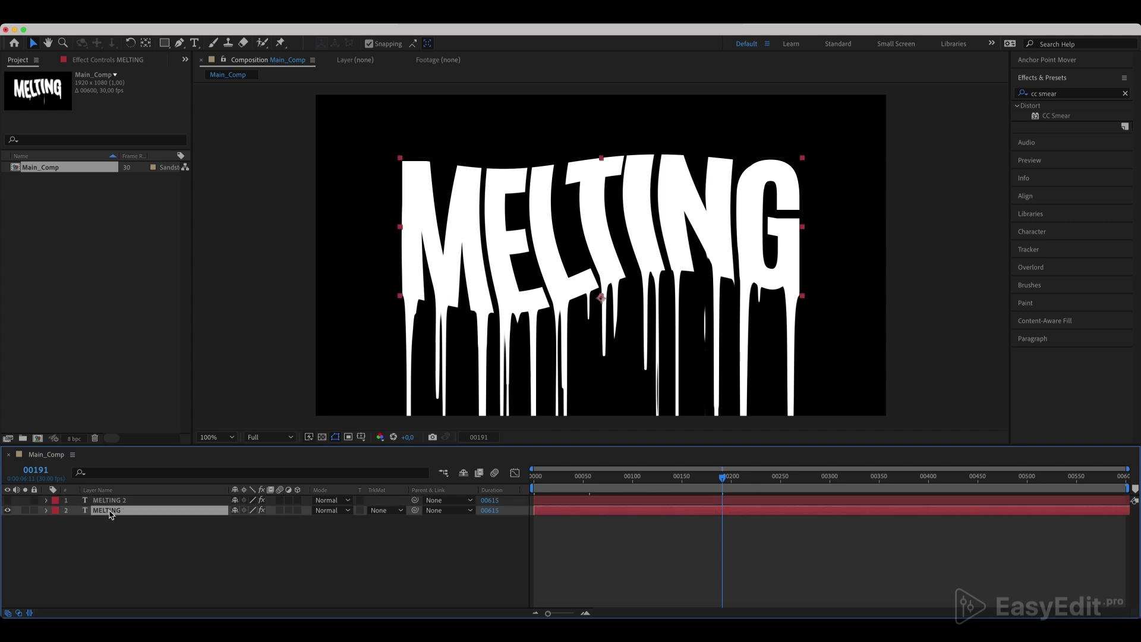
right_click(110, 513)
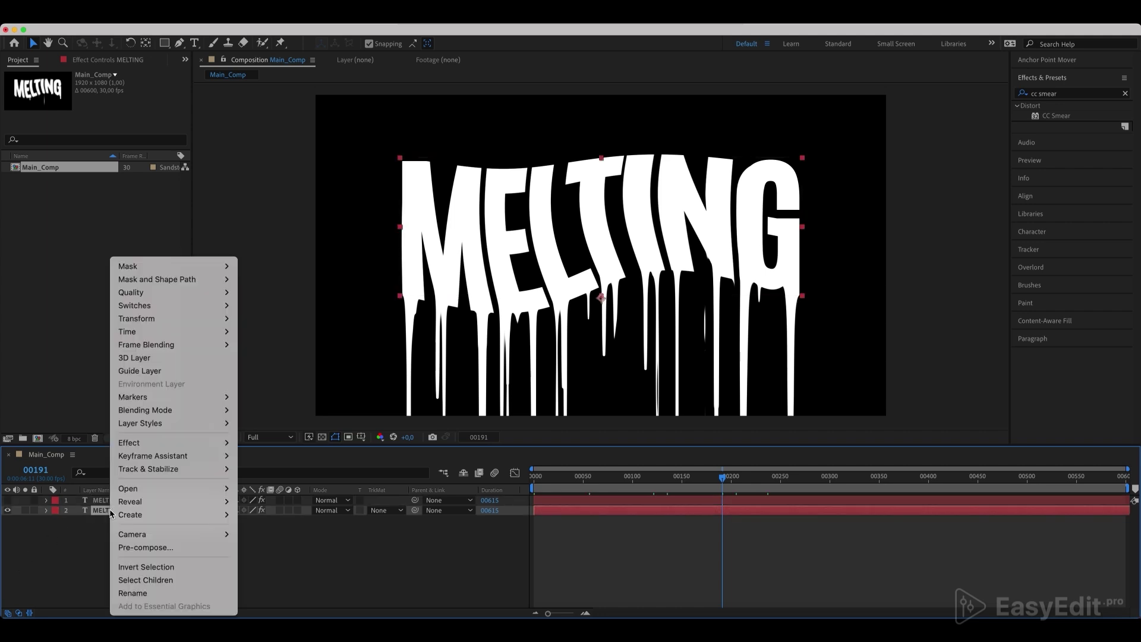
left_click(123, 548)
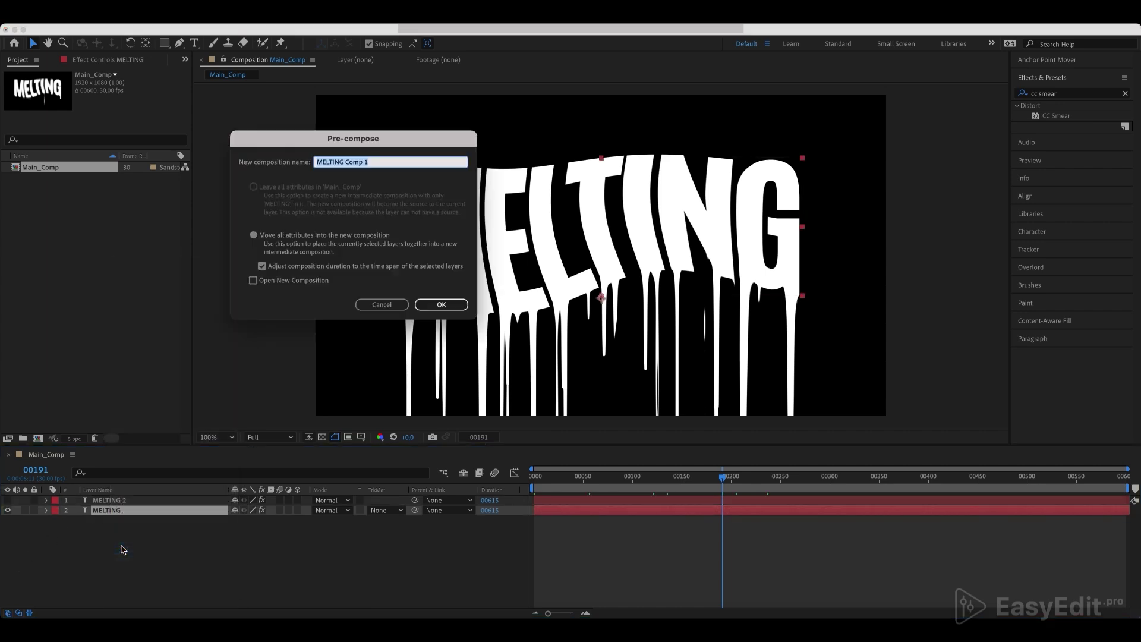
type("Text_Comp")
key("Return")
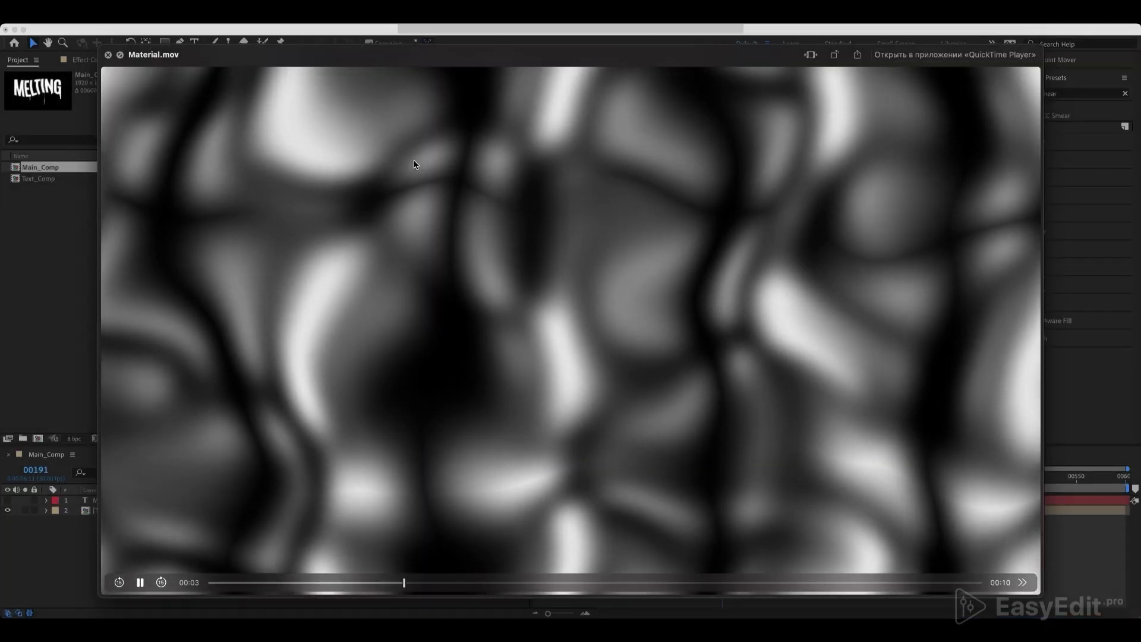
Step: Add Material.mov to the composition beneath the text layers
key("space")
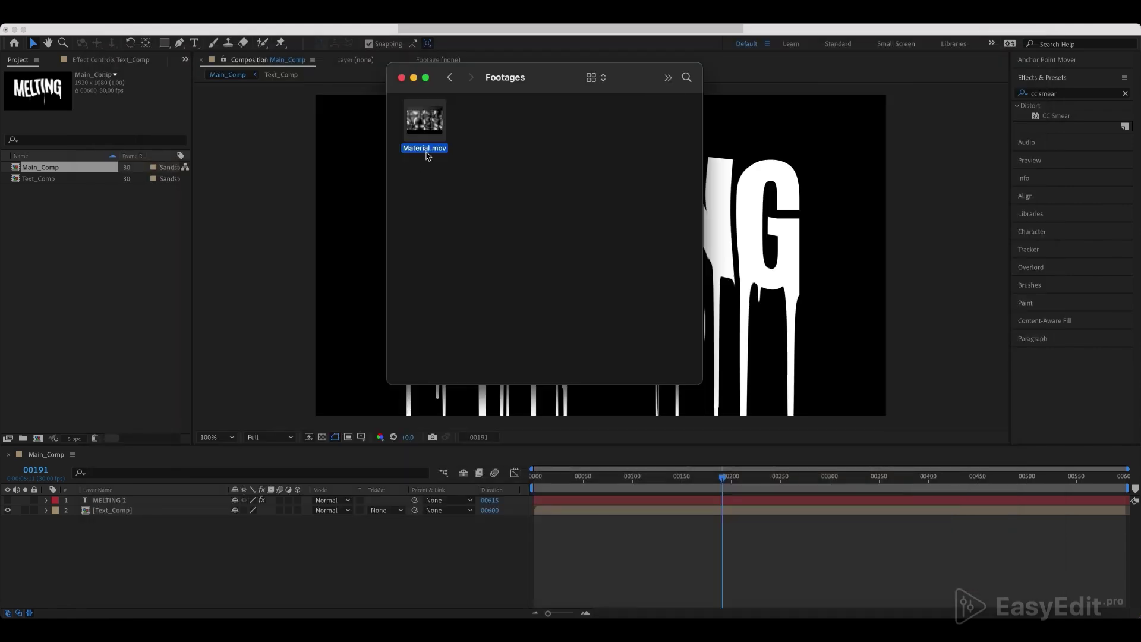
left_click_drag(427, 152, 153, 555)
left_click_drag(133, 506, 131, 525)
Step: Pre-compose the footage as Material_Comp and set its track matte to Text_Comp's alpha
right_click(130, 522)
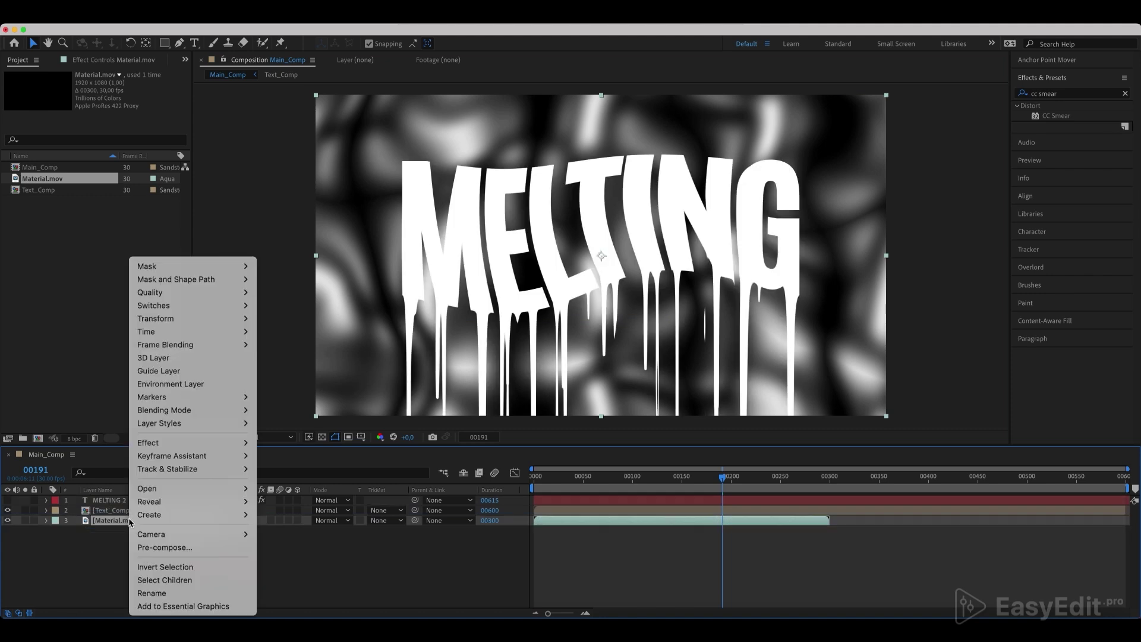
left_click(158, 548)
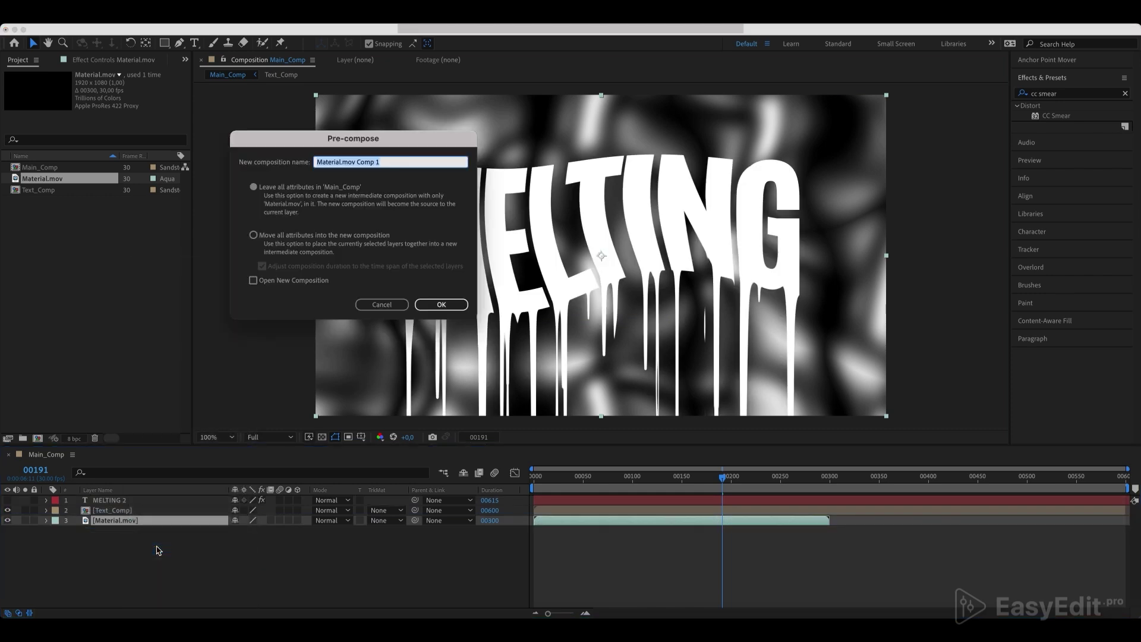
type("Material_Comp")
key("Return")
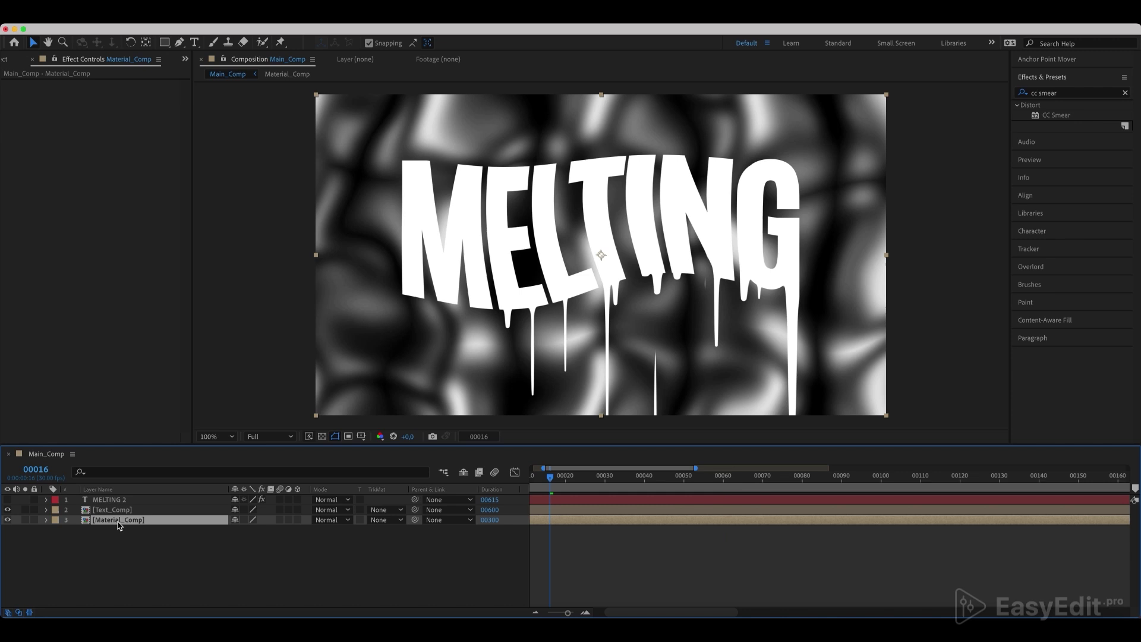
left_click(381, 521)
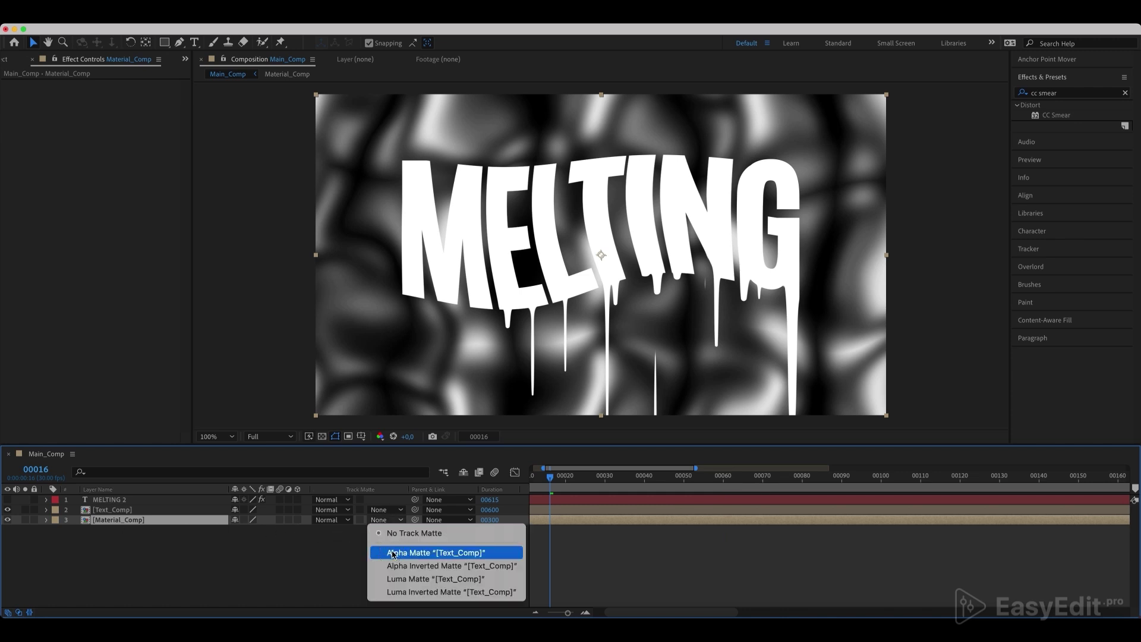
left_click(393, 554)
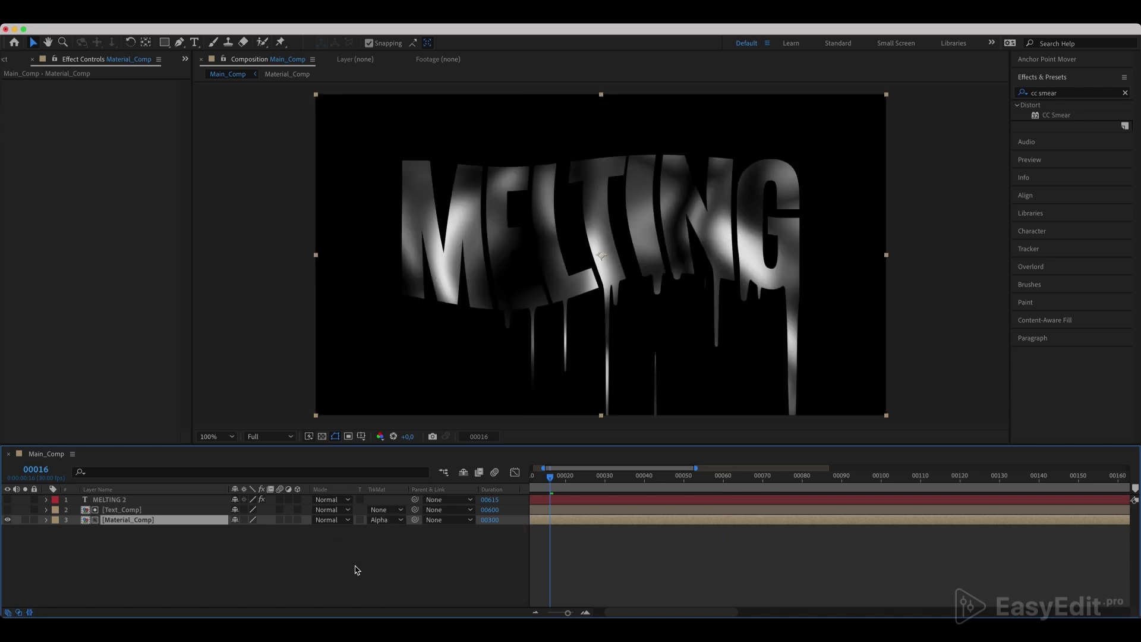
Step: Apply CC Blobbylize to Material_Comp, with Text_Comp luminance as the blob layer
left_click(1125, 94)
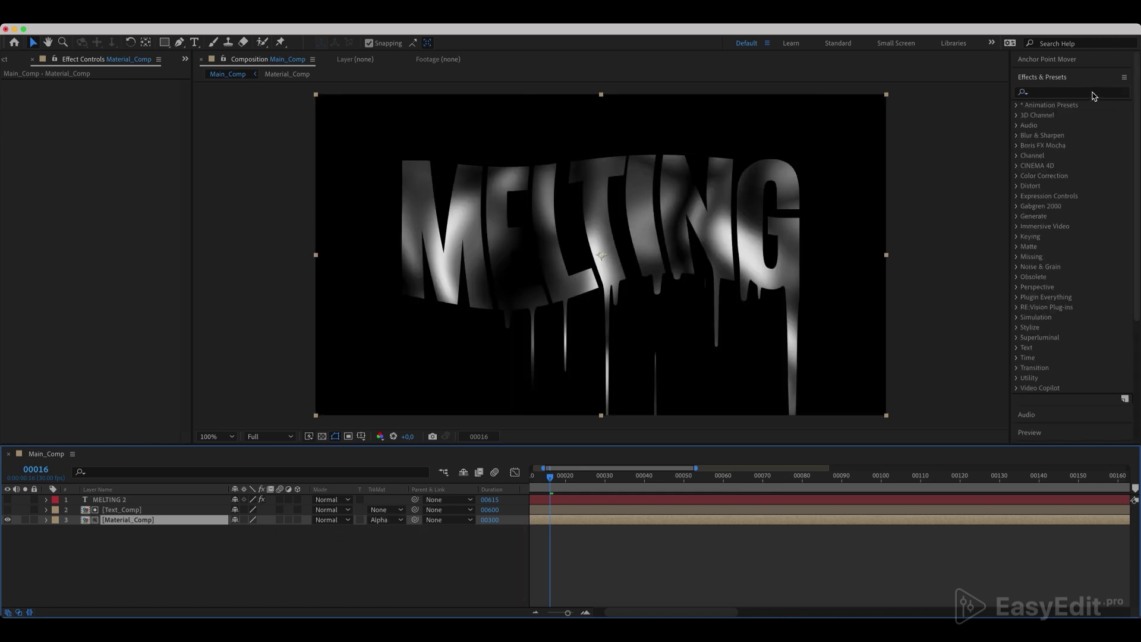
type("cc bl")
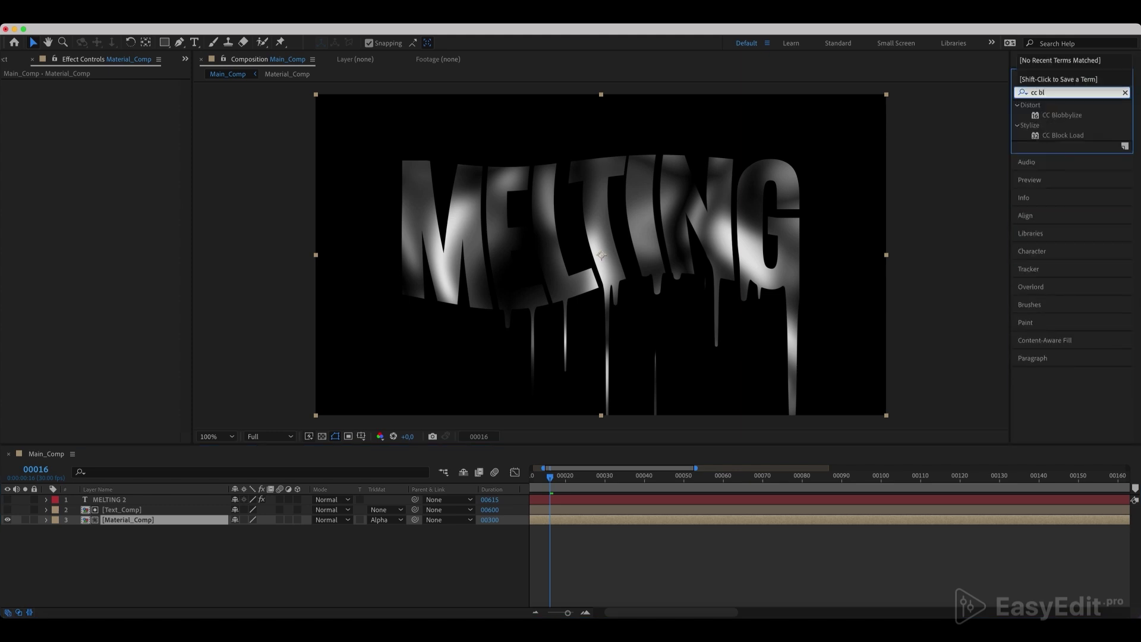
type("obb")
left_click(1082, 116)
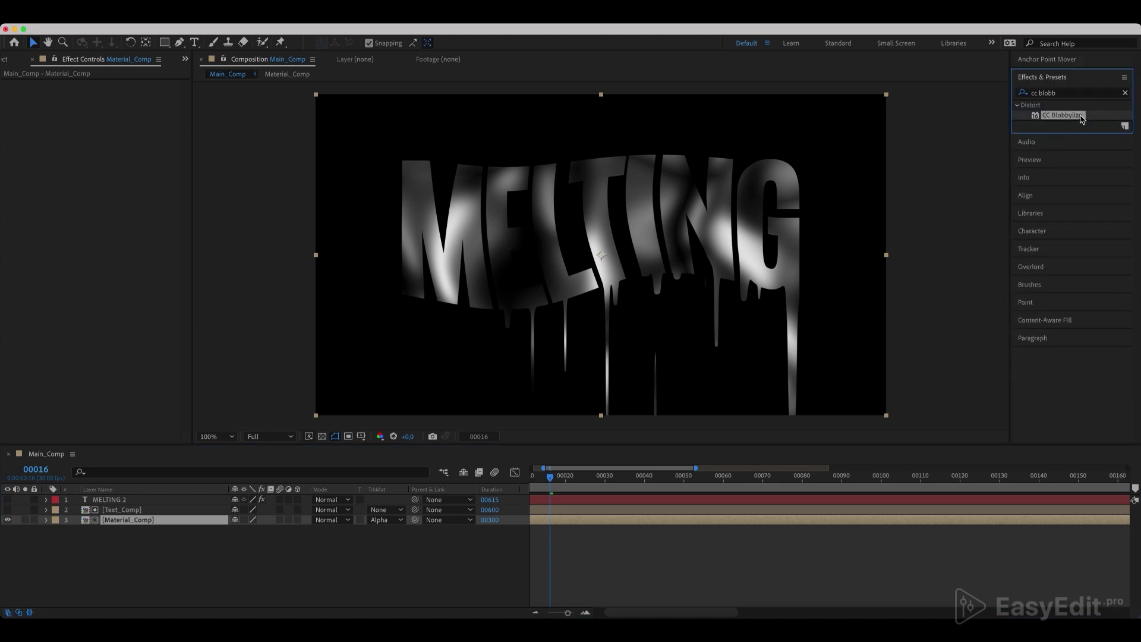
left_click_drag(1075, 119, 161, 522)
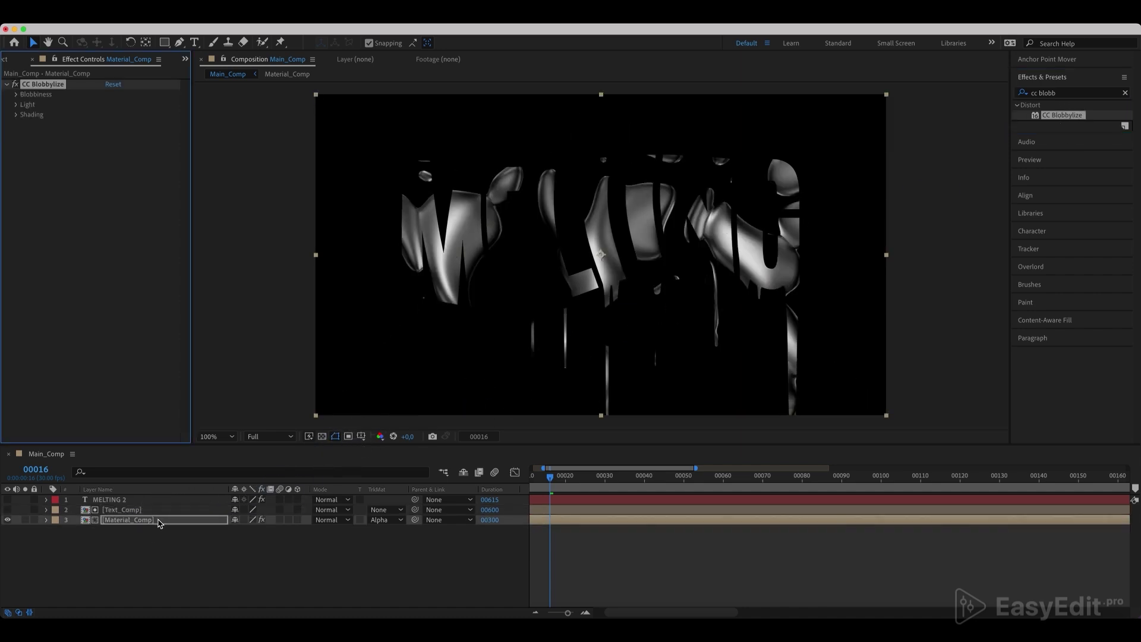
left_click(16, 95)
left_click(122, 104)
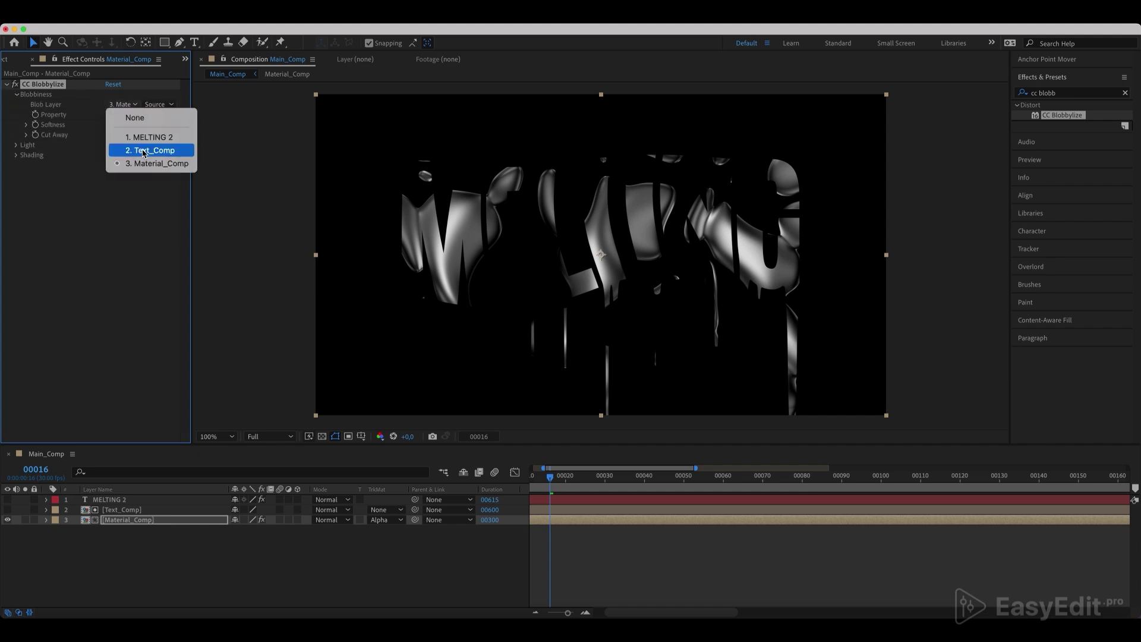
left_click(154, 150)
left_click(143, 115)
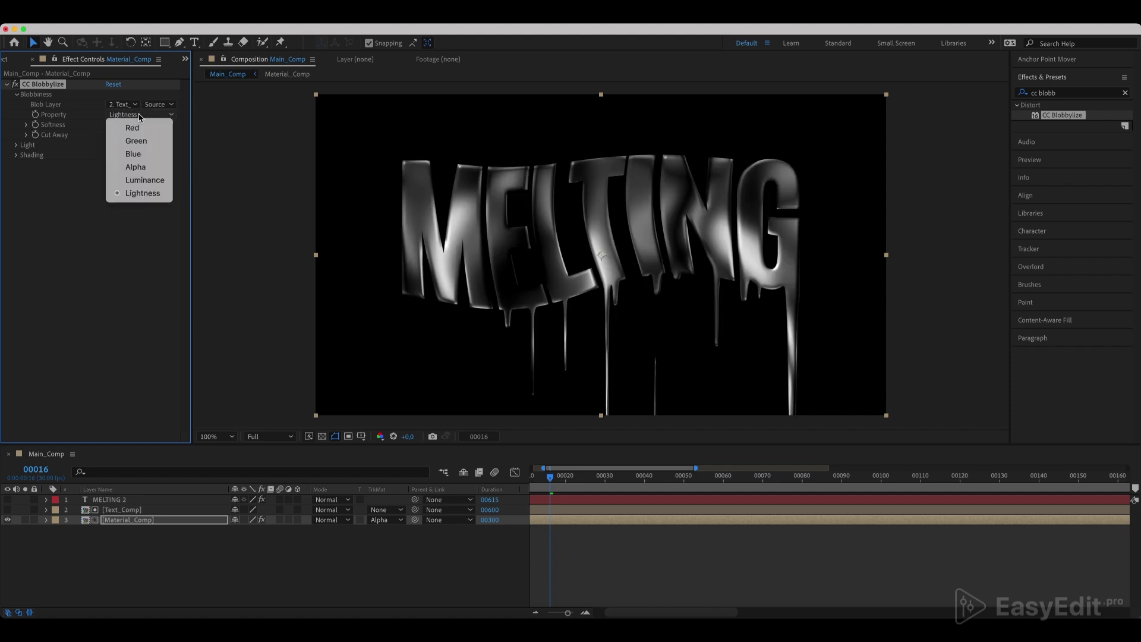
left_click(145, 181)
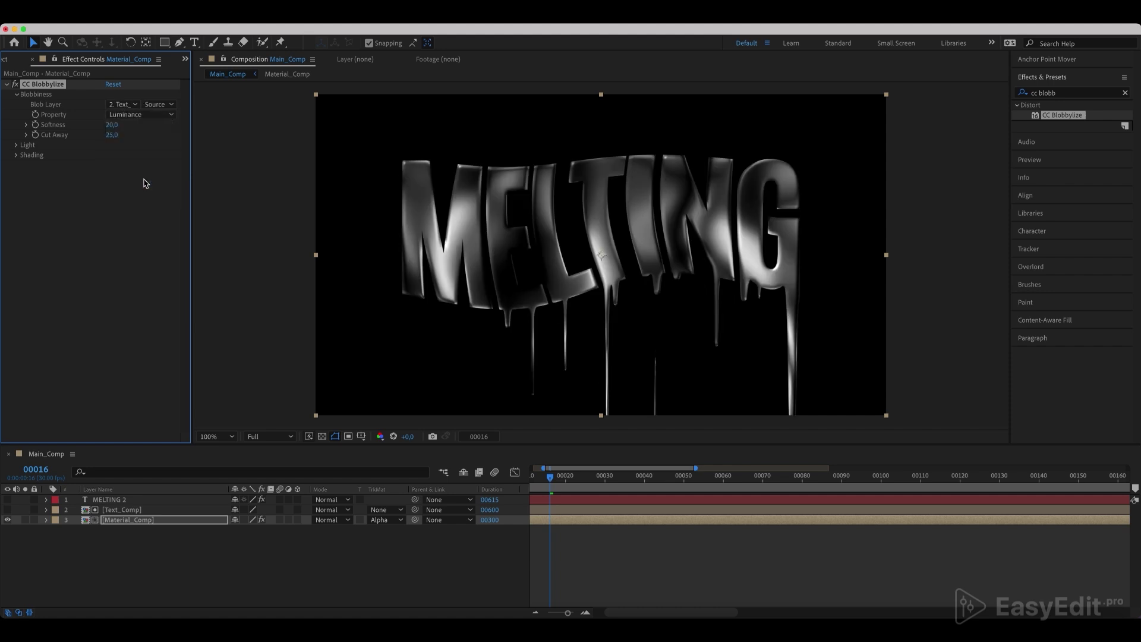
Step: Set Blobbylize Softness to 15, Cut Away to 50 and Light Height to 30
left_click(112, 125)
type("15")
key("Return")
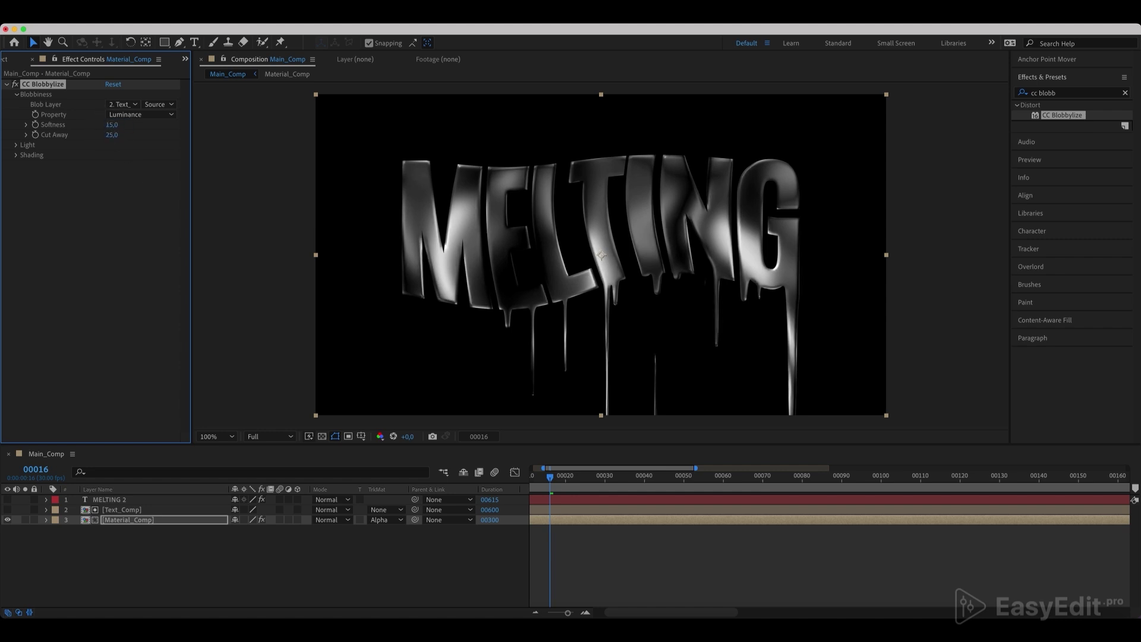
left_click(110, 135)
type("50")
key("Return")
left_click(16, 145)
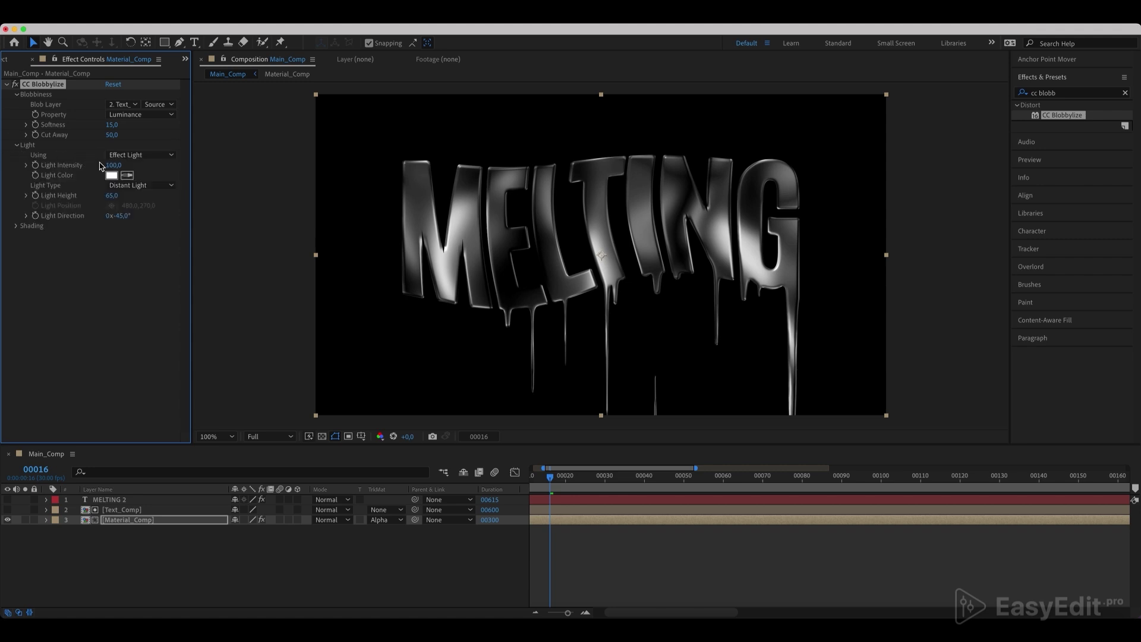
left_click(114, 195)
type("650")
key("Return")
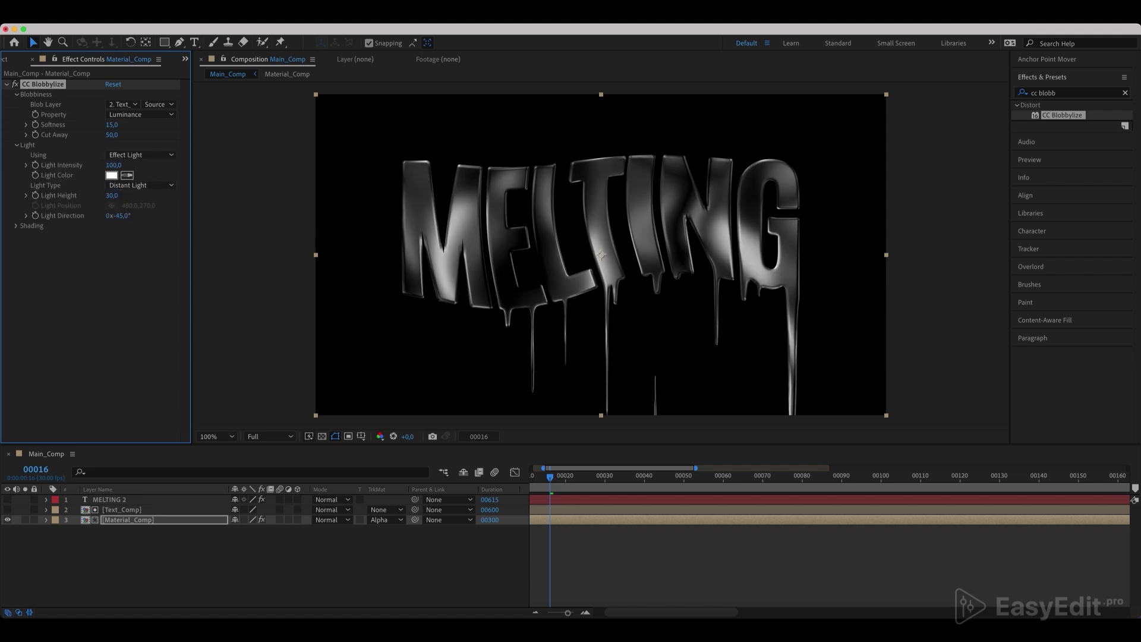
Step: Apply CC Plastic to Material_Comp, with Text_Comp as the bump layer
left_click(1126, 92)
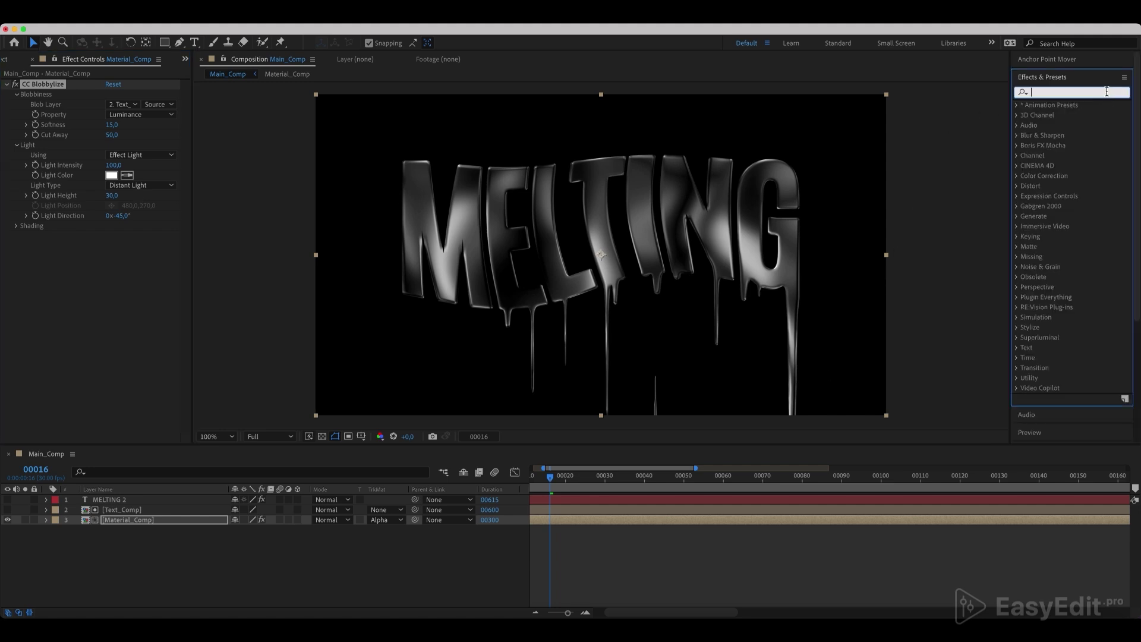
type("cc pla")
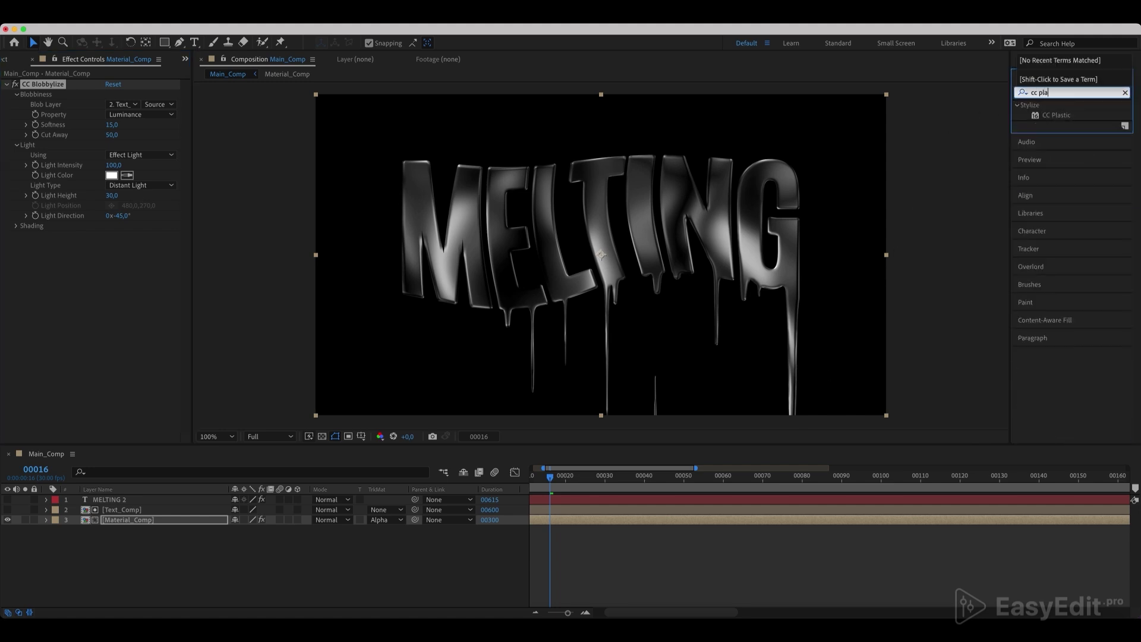
left_click(1060, 116)
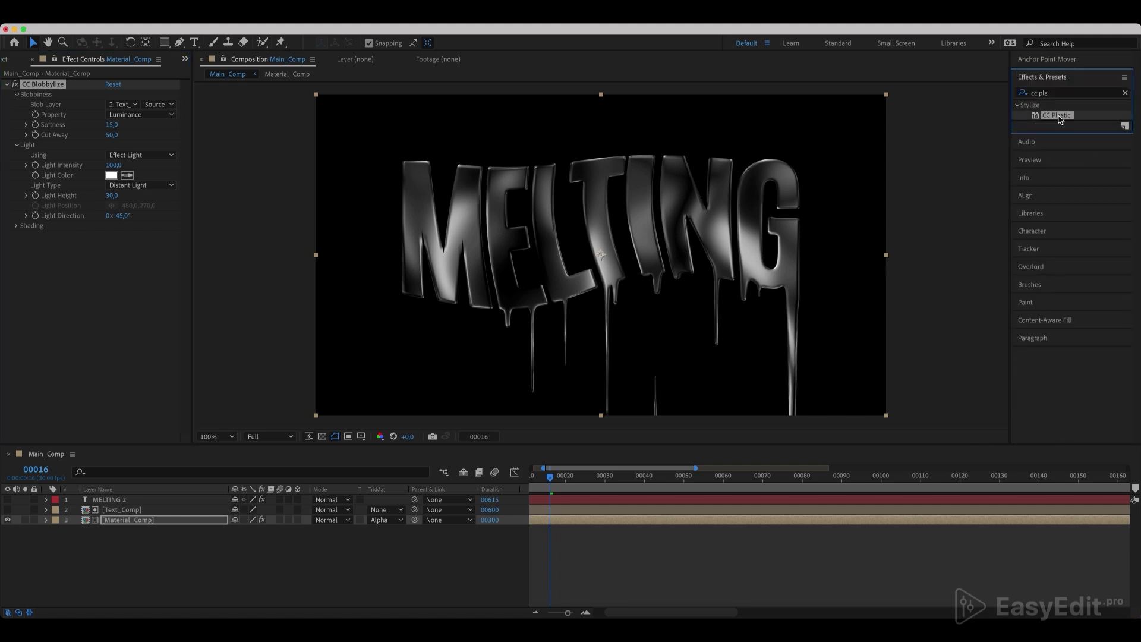
left_click_drag(1061, 119, 136, 522)
left_click(16, 247)
left_click(122, 255)
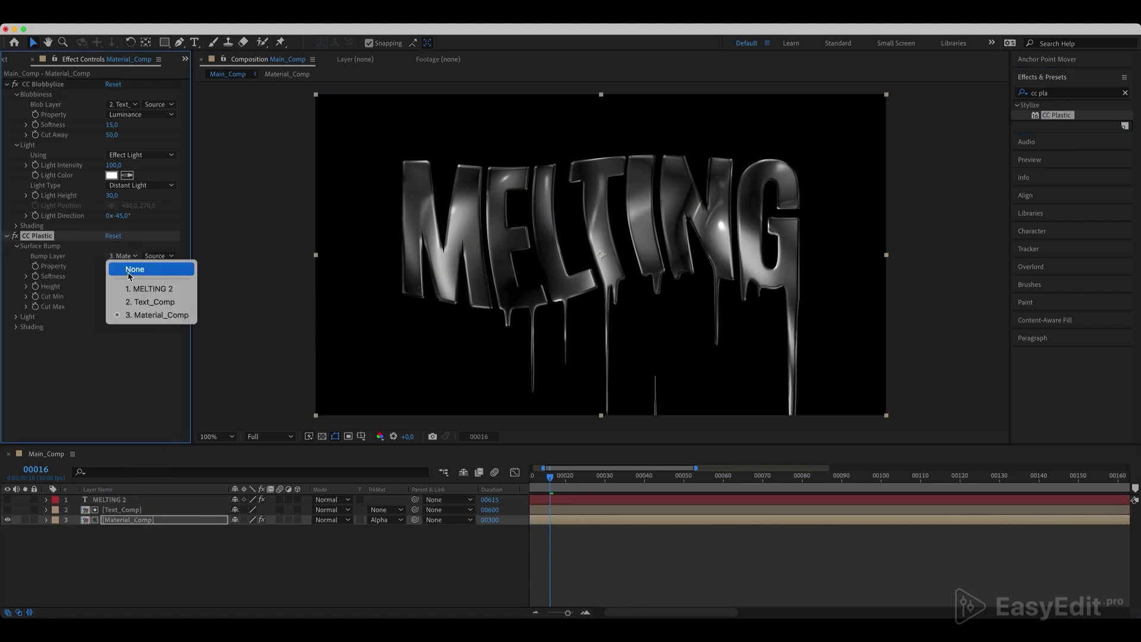
left_click(146, 305)
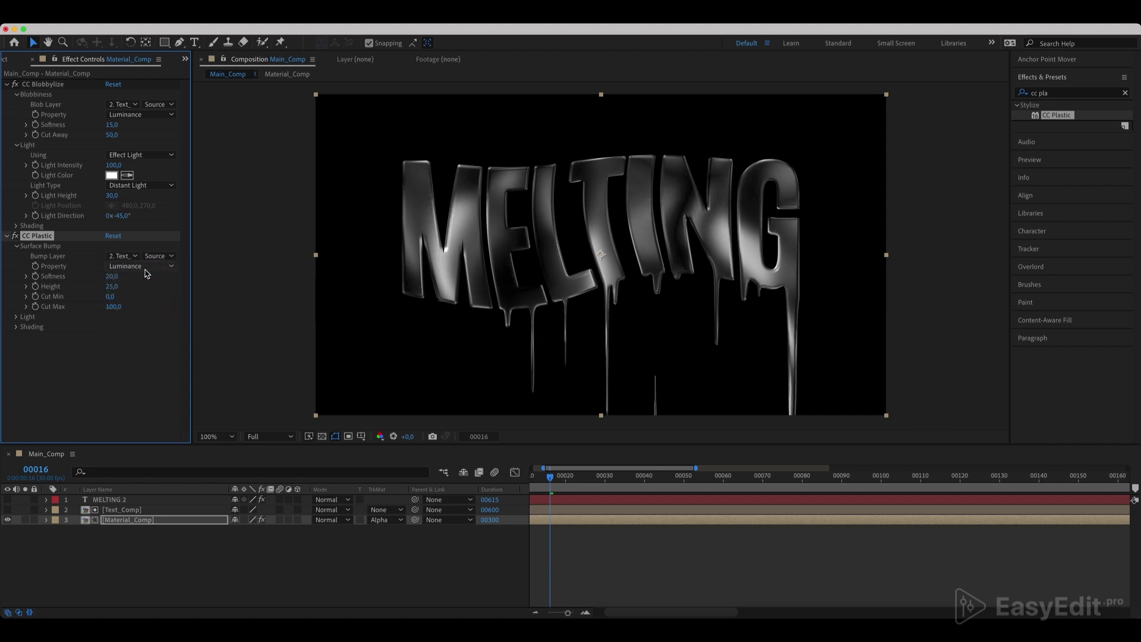
Step: Set CC Plastic Softness to 100, Height to 100 and Cut Min to 9
left_click(111, 276)
type("100")
key("Return")
left_click(111, 287)
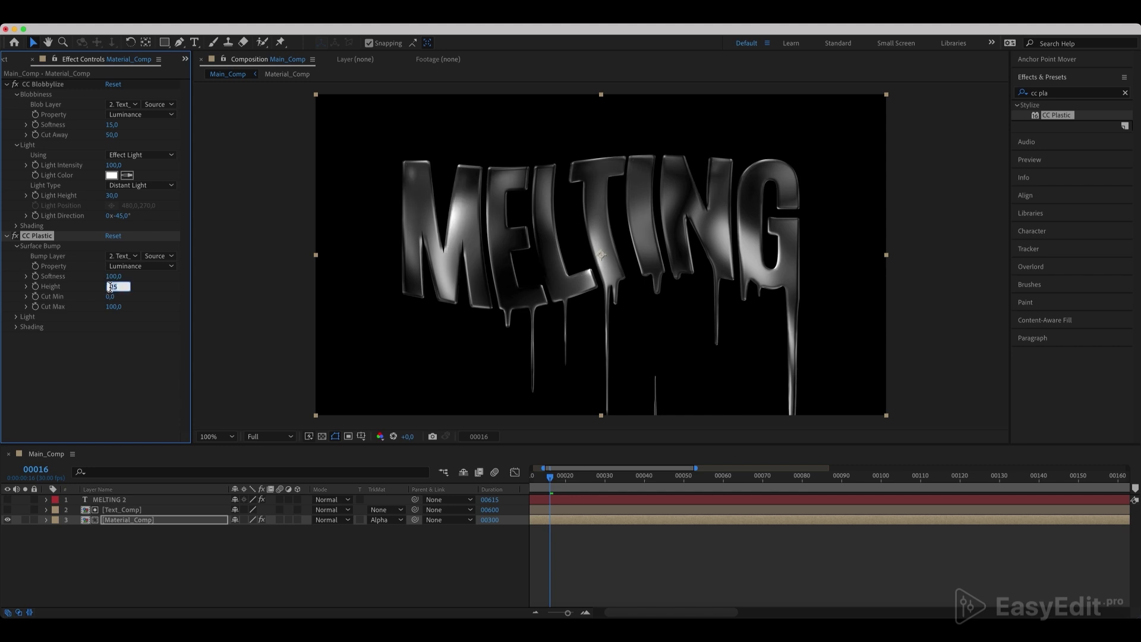
type("100")
key("Return")
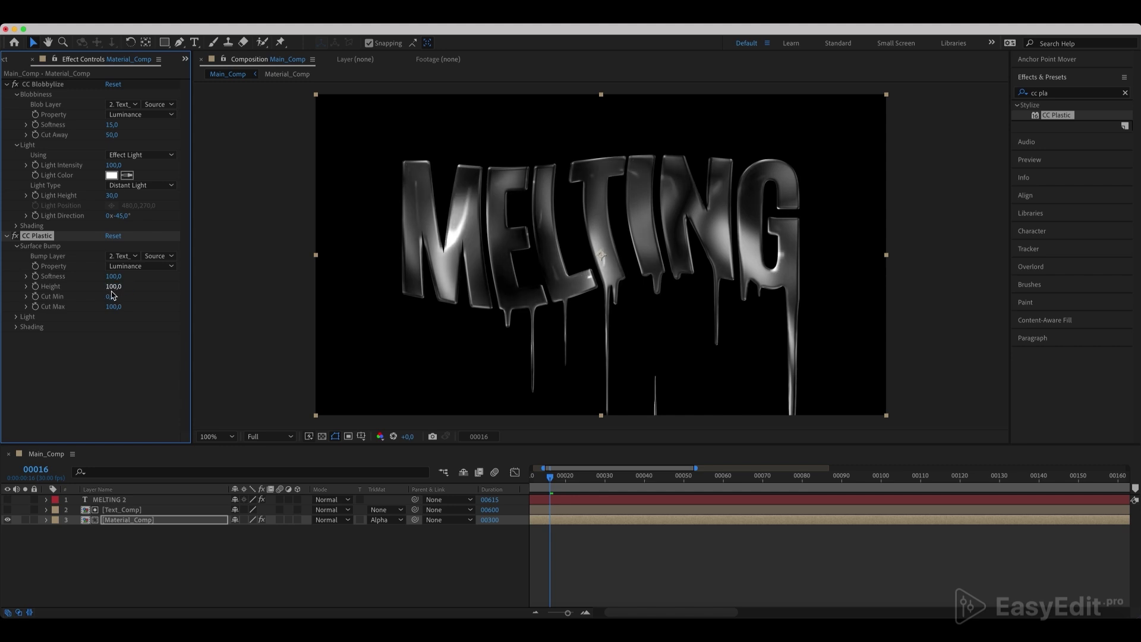
left_click(112, 297)
type("9")
key("Return")
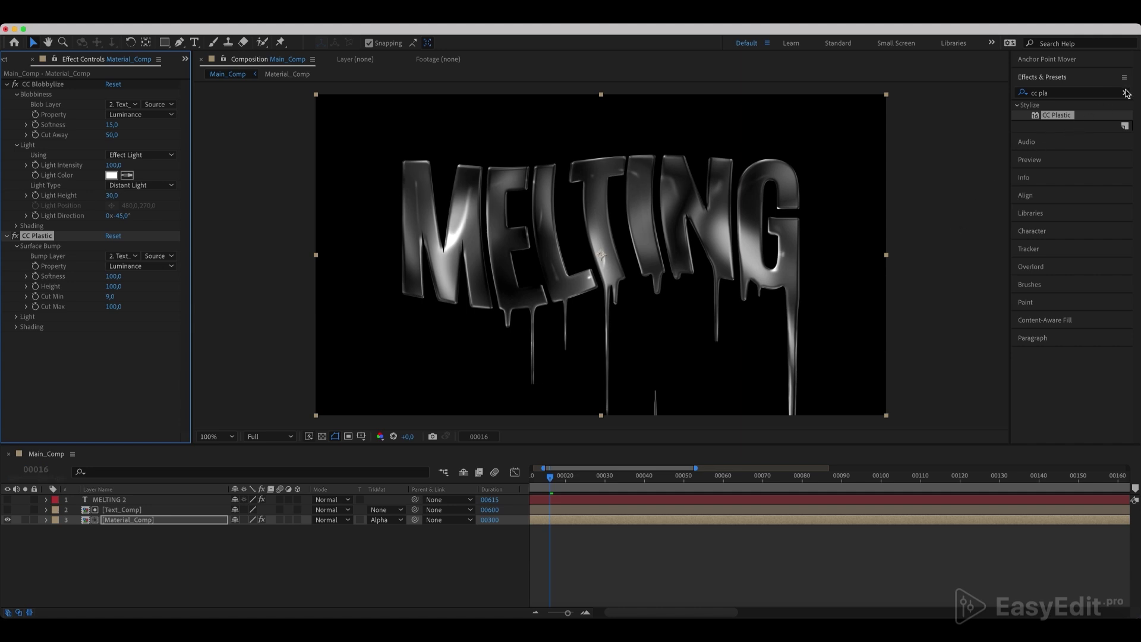
left_click(1126, 93)
Step: Apply CC Glass to Material_Comp, bumped by Text_Comp luminance
type("cc glass")
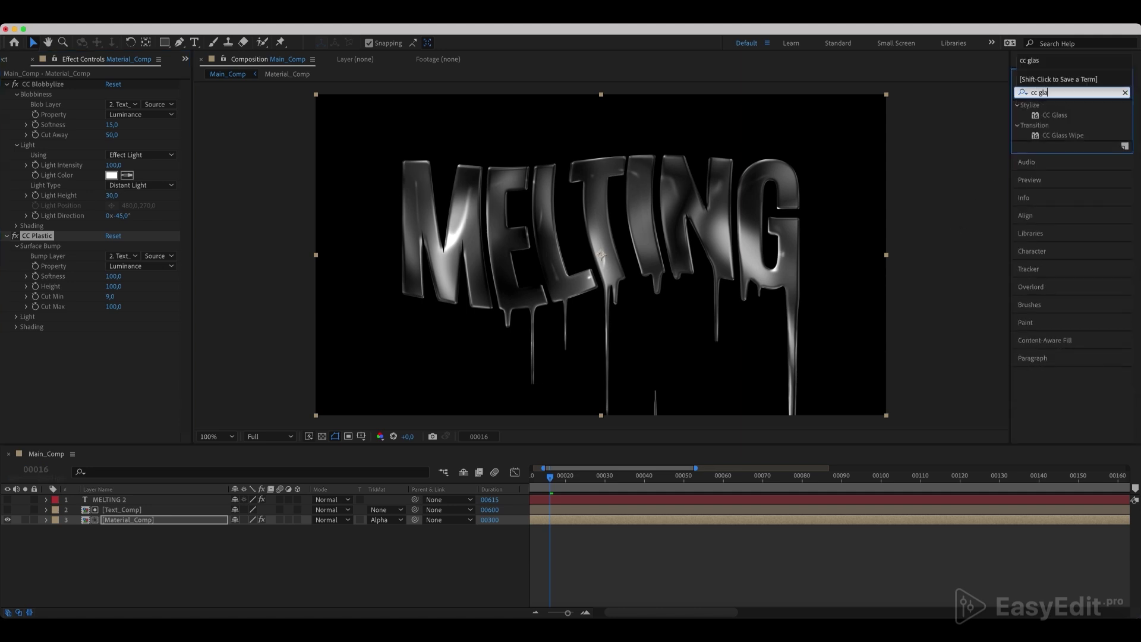
left_click(1069, 116)
left_click_drag(1066, 120, 184, 520)
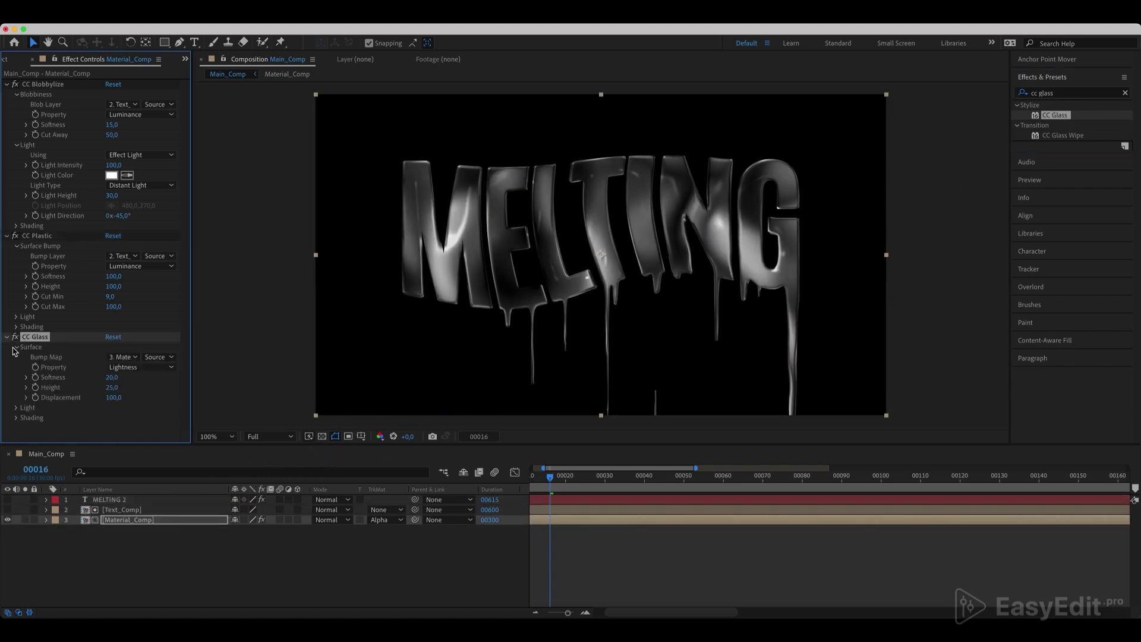
left_click(125, 356)
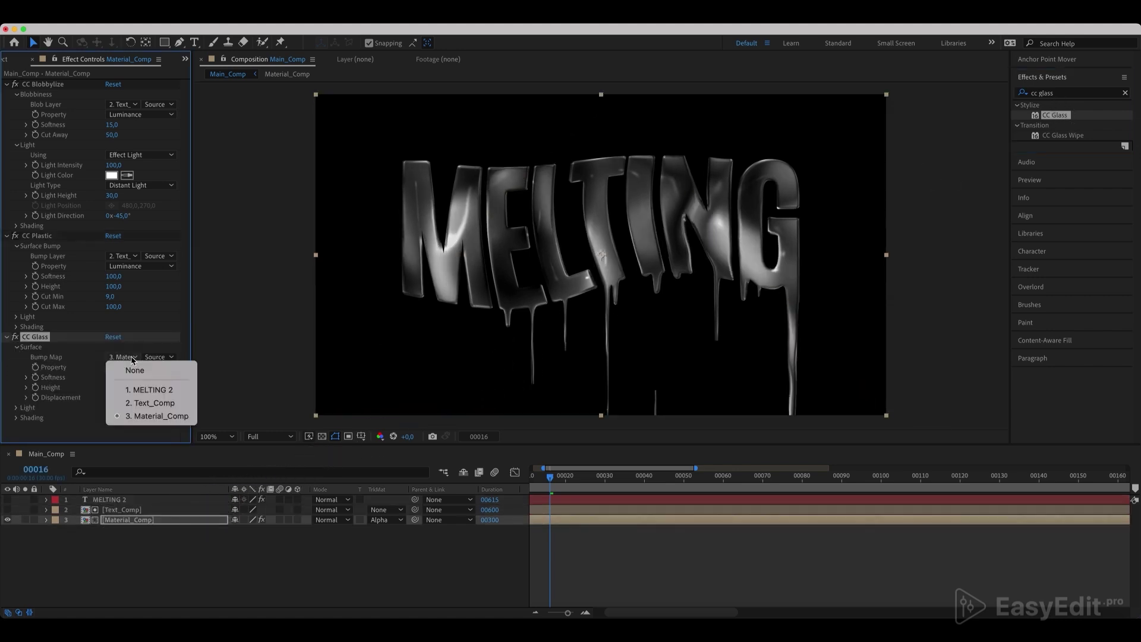
left_click(137, 403)
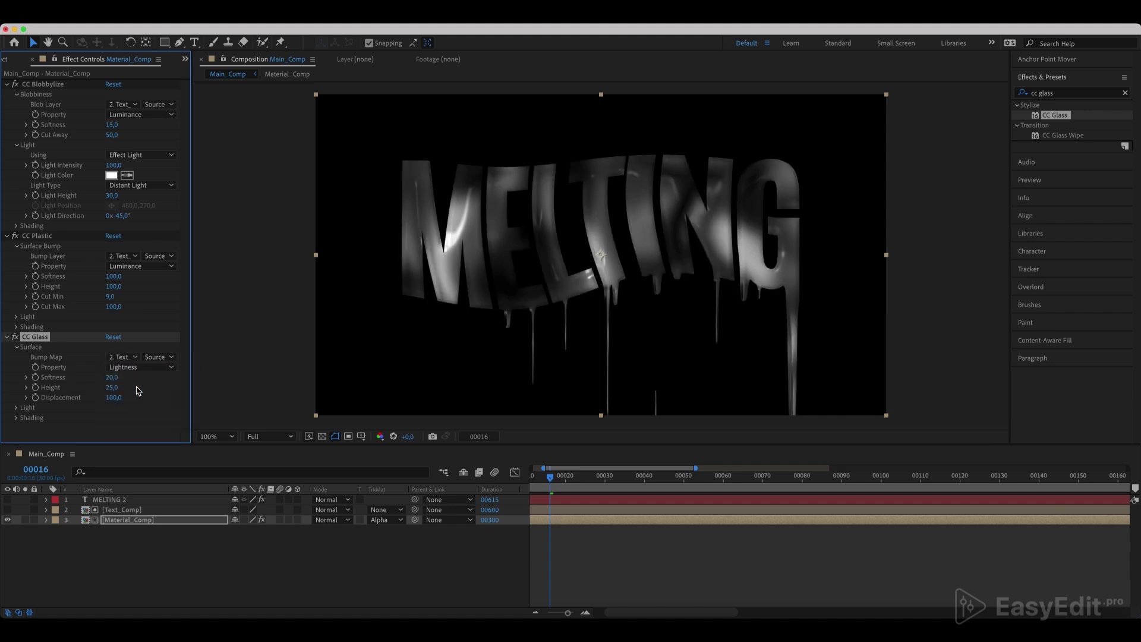
left_click(139, 366)
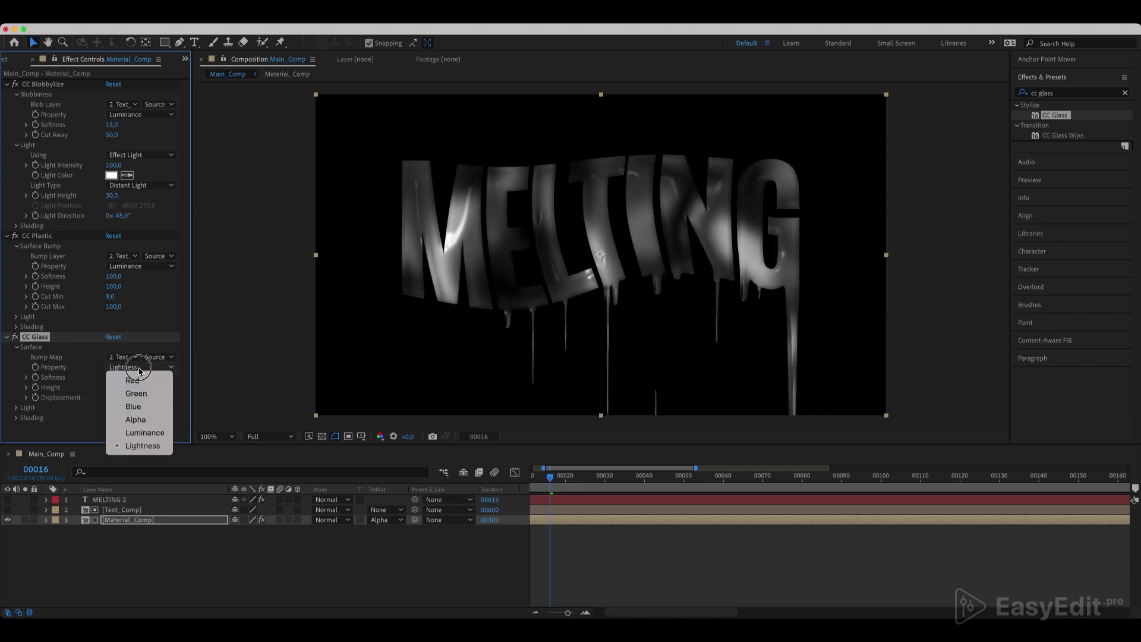
left_click(141, 433)
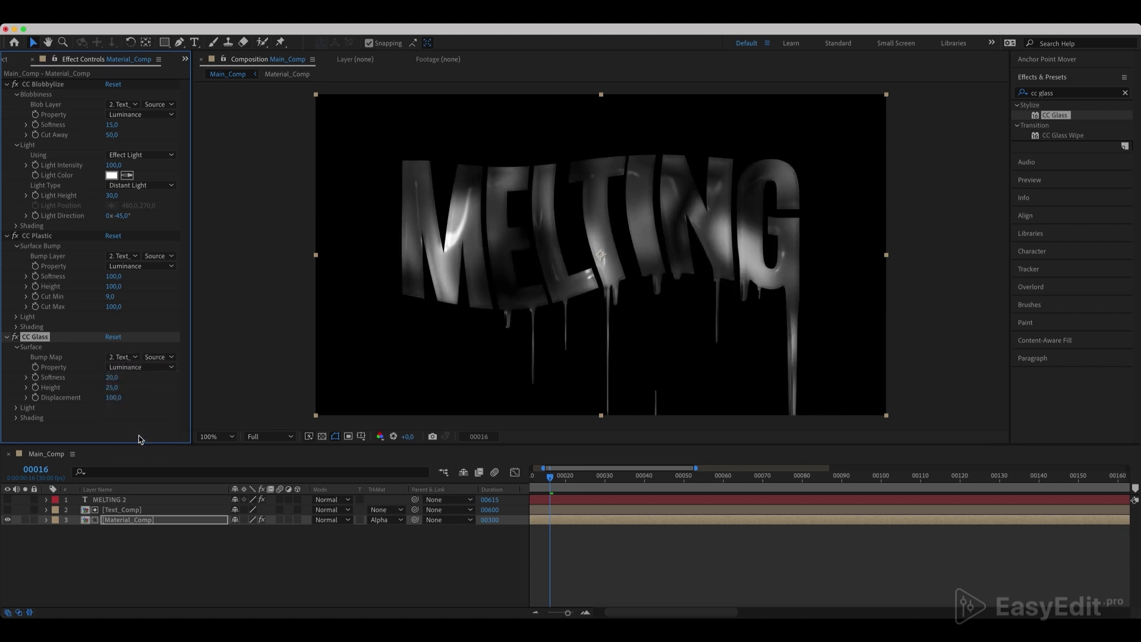
Step: Set CC Glass Height to 5, Displacement to 108 and Light Height to 70
left_click(111, 387)
type("5")
key("Return")
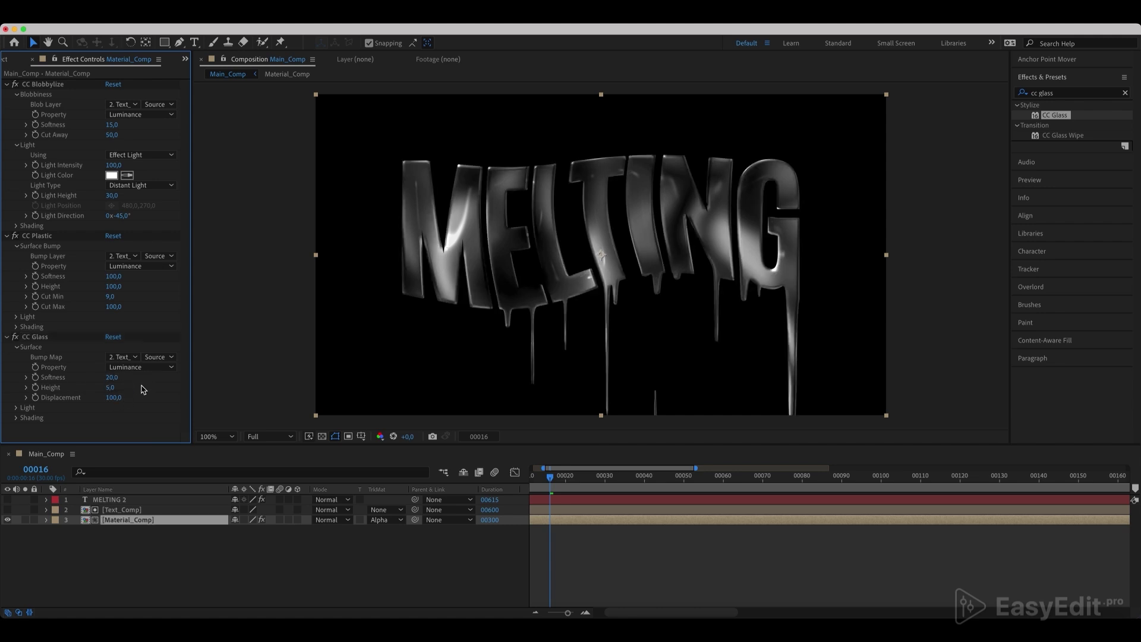
left_click(114, 397)
type("108")
key("Return")
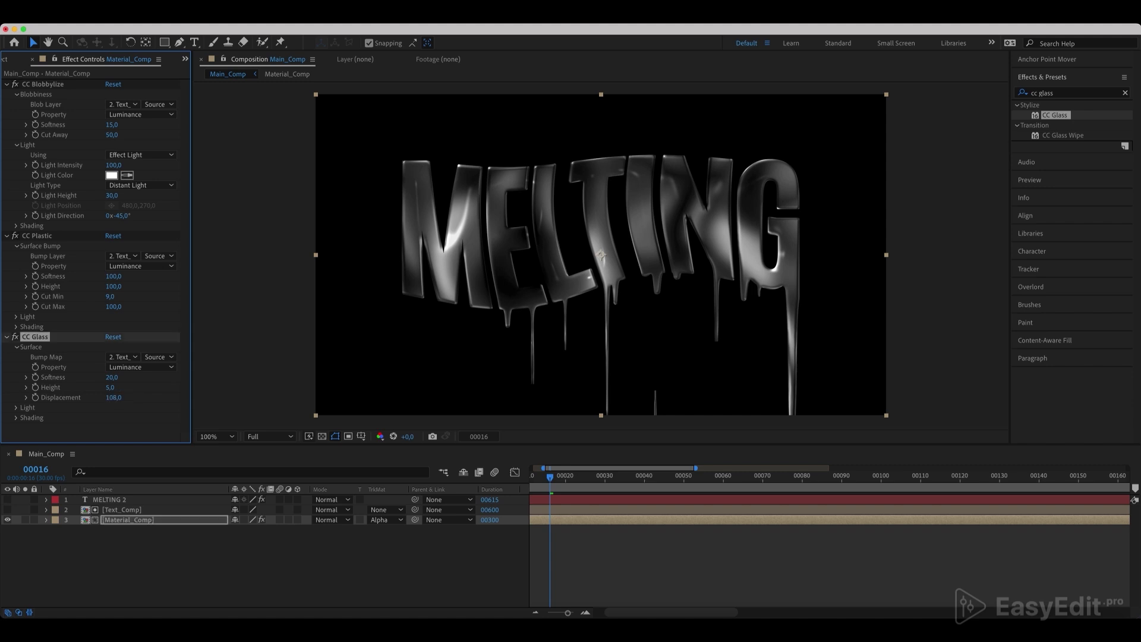
left_click(17, 408)
scroll(35, 393, "down", 2)
left_click(113, 408)
key("Return")
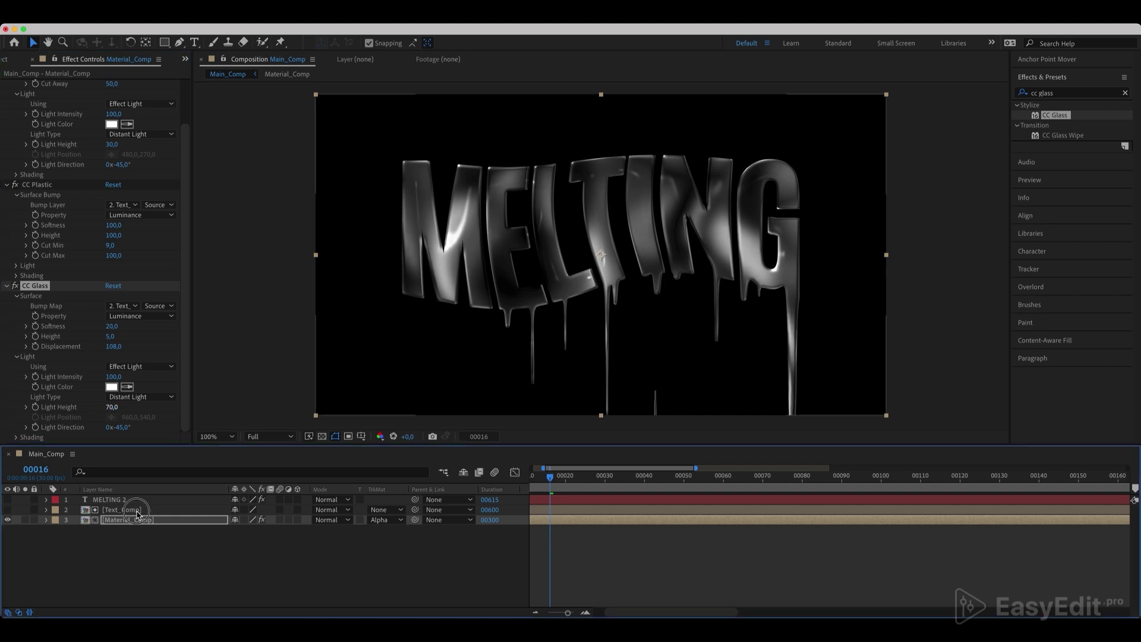
left_click(123, 510)
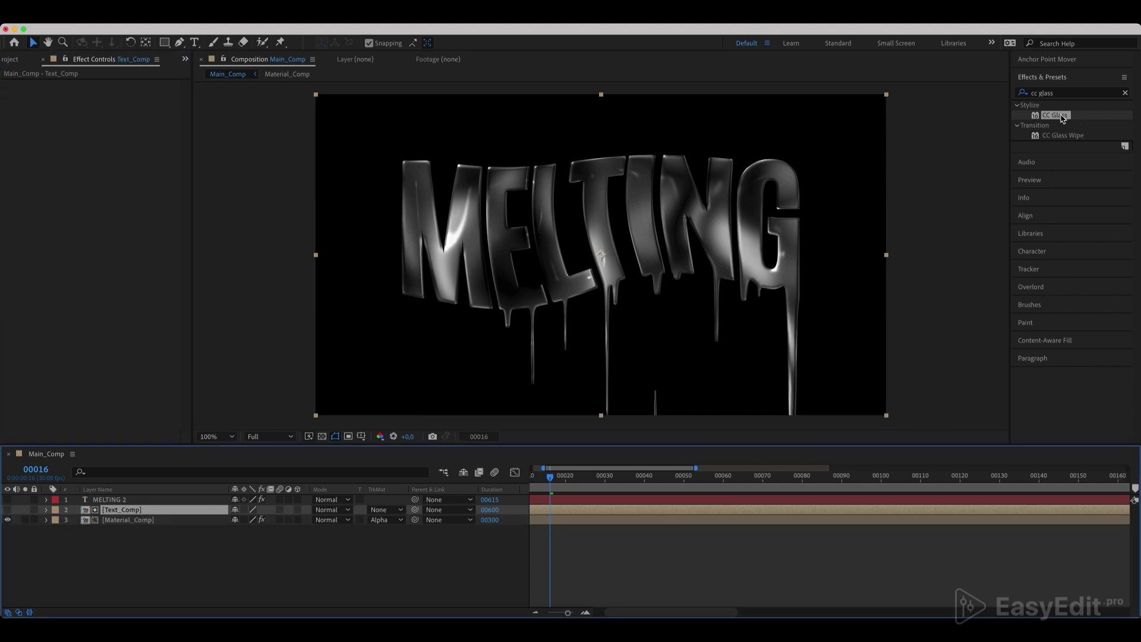
Step: Apply CC Glass to Text_Comp, using Text_Comp as its bump map, with Softness 100
left_click_drag(1063, 119, 151, 512)
left_click(15, 95)
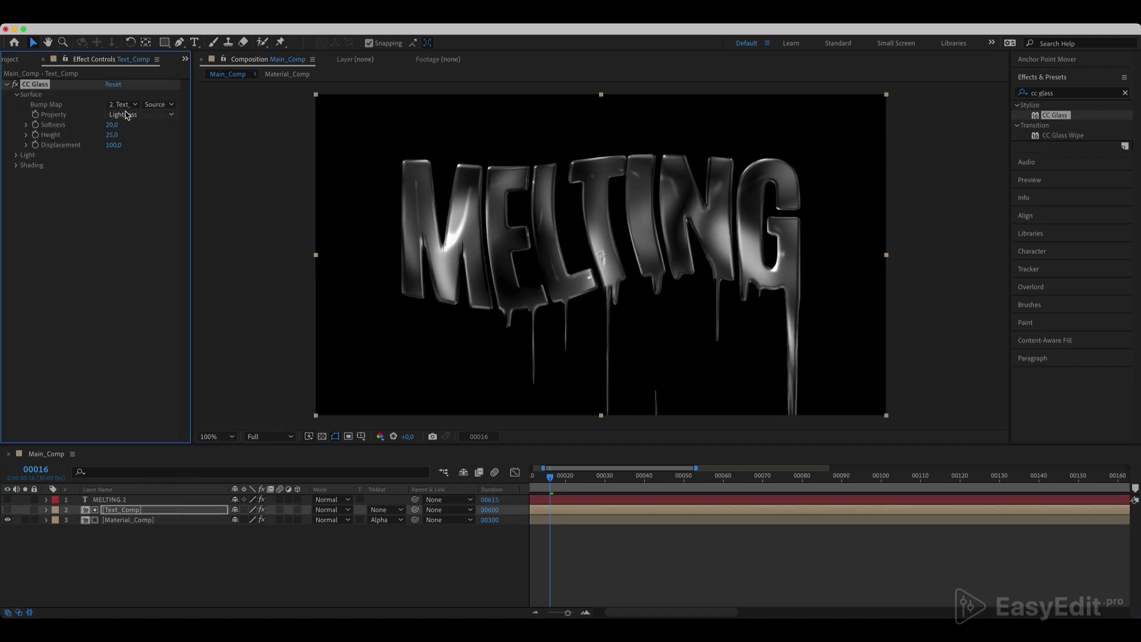
left_click(123, 104)
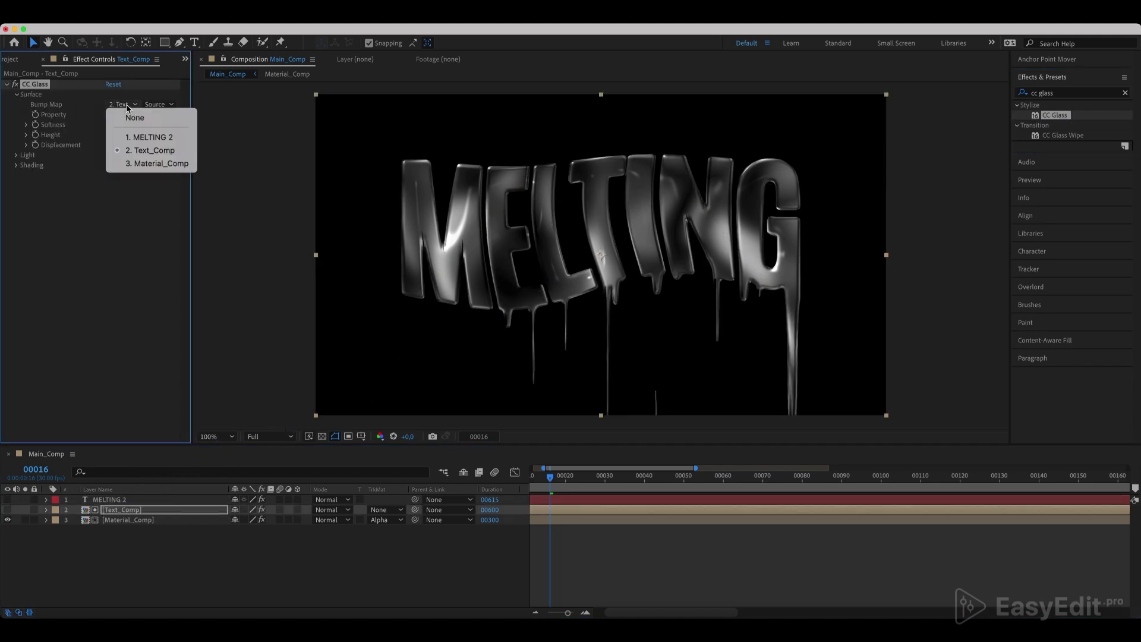
left_click(143, 150)
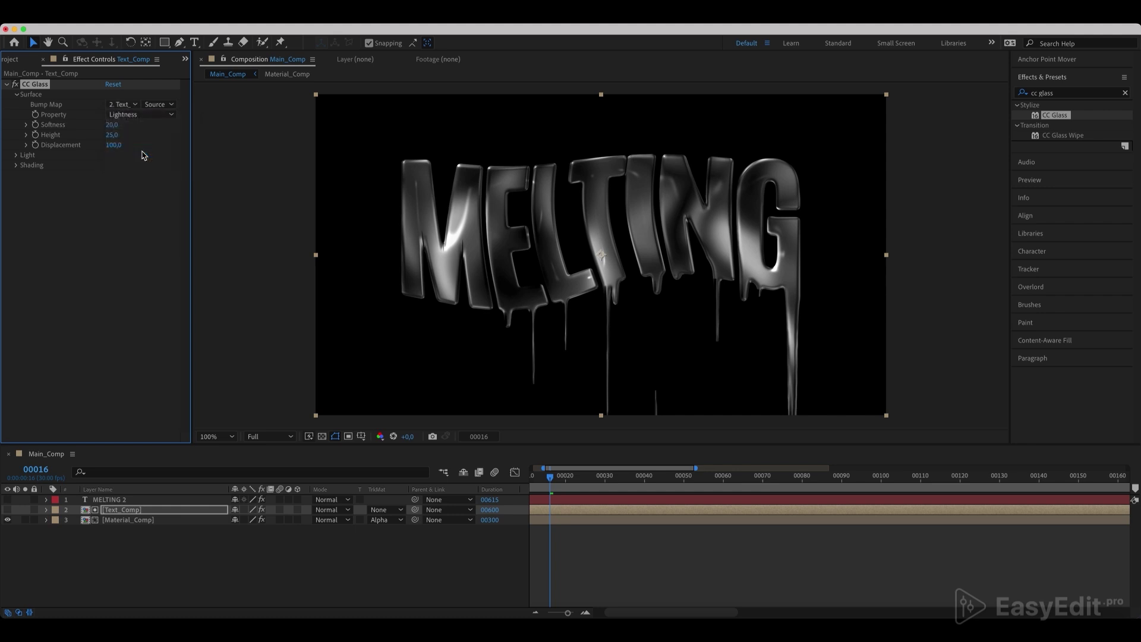
left_click(114, 124)
type("100")
key("Return")
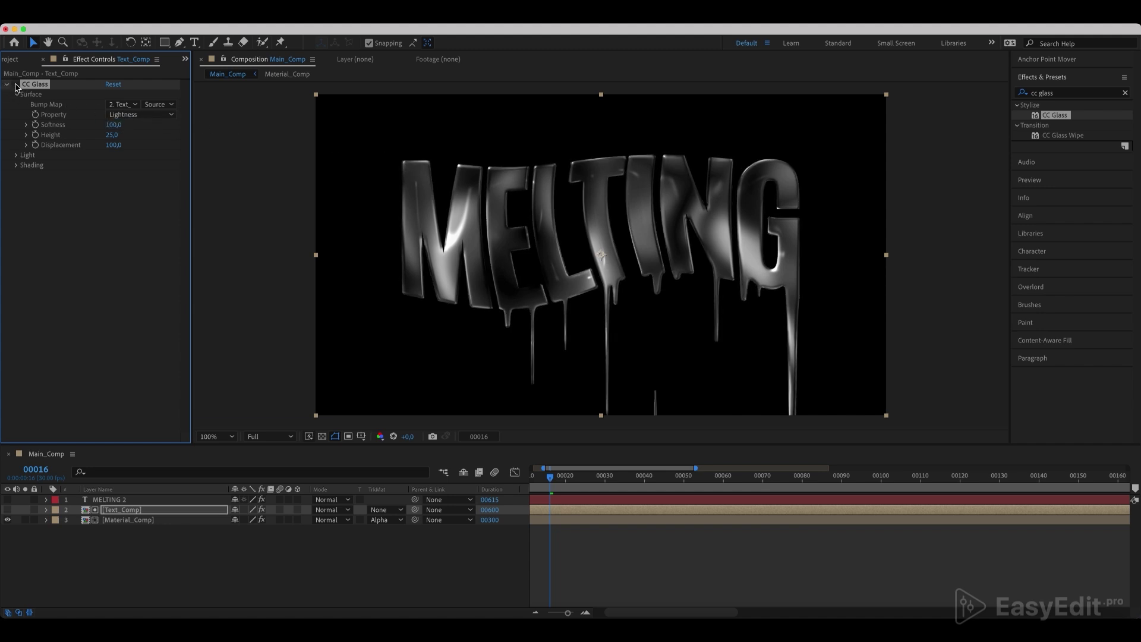
left_click(110, 565)
Step: Unhide the MELTING 2 layer and switch its font style to Antonio Regular
left_click(100, 501)
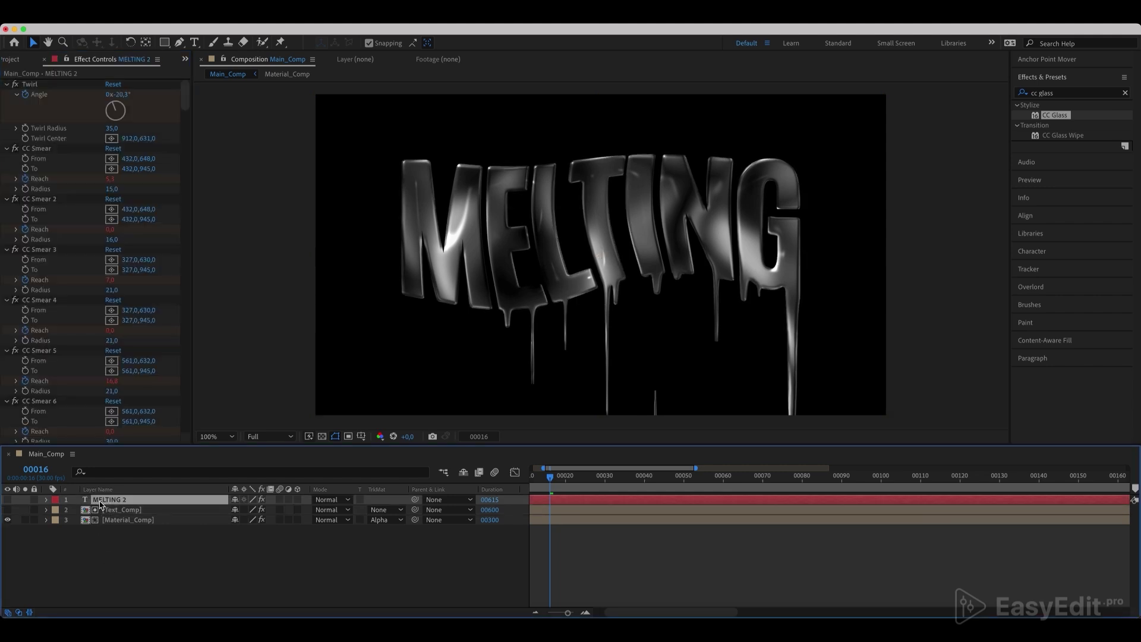
left_click(7, 499)
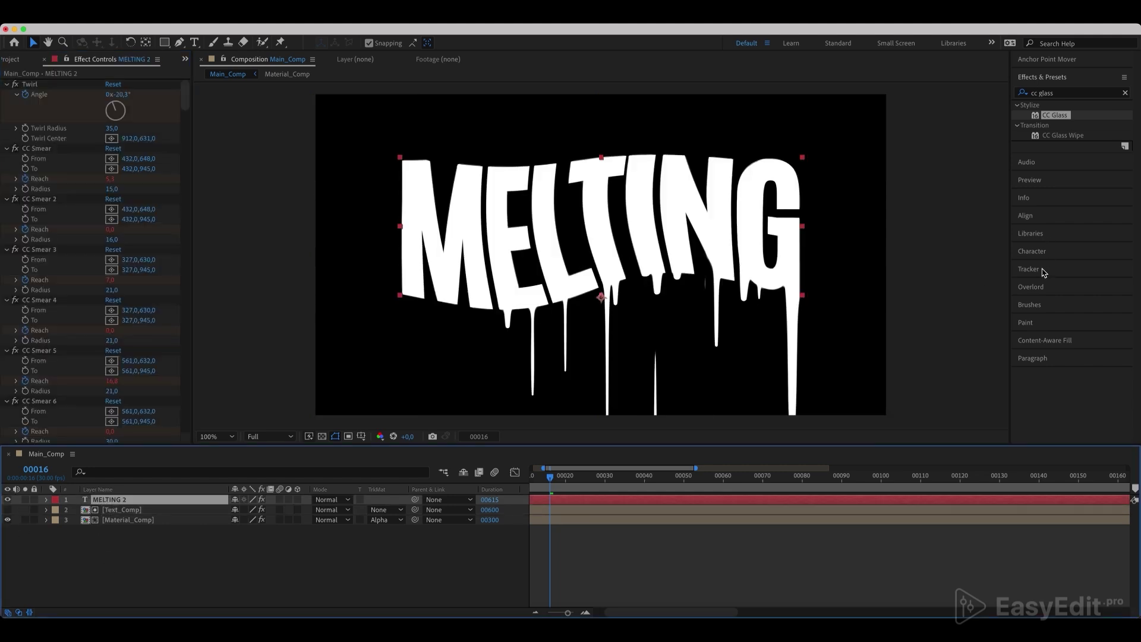
left_click(1044, 252)
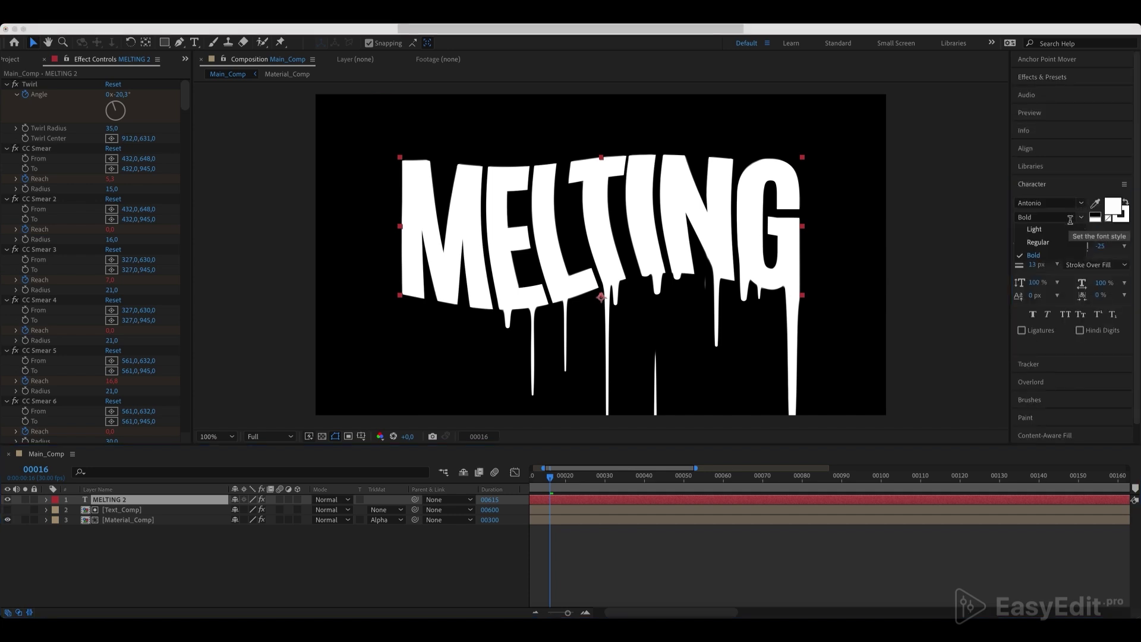
left_click(1049, 217)
left_click(1038, 243)
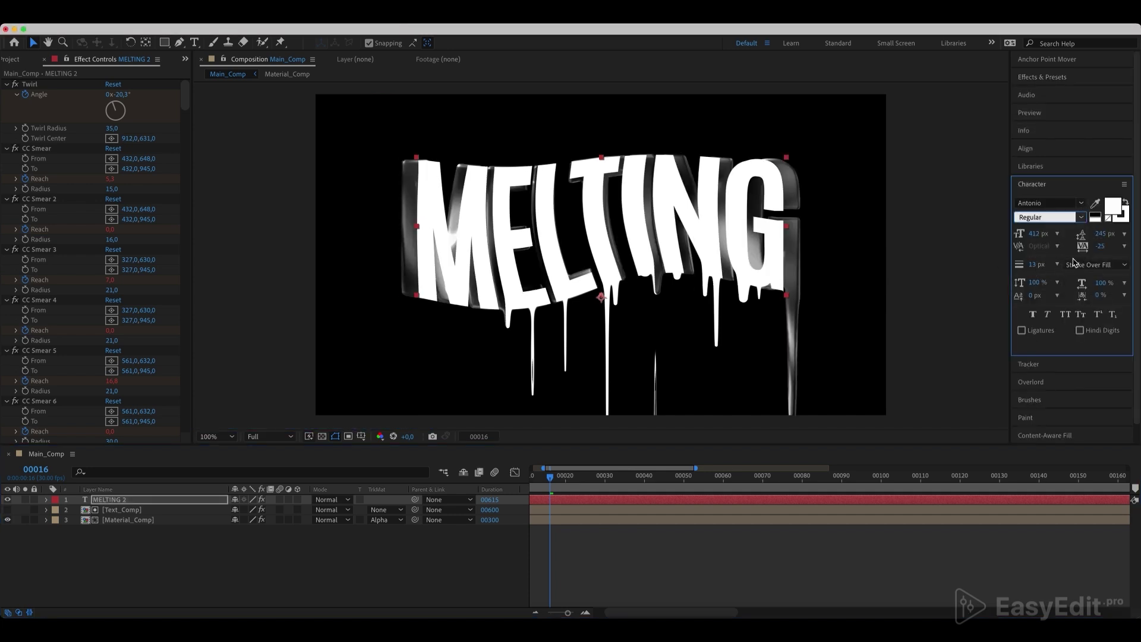
Step: Give MELTING 2 tracking 0, no fill and a 1 px stroke
left_click(1101, 247)
type("0")
key("Return")
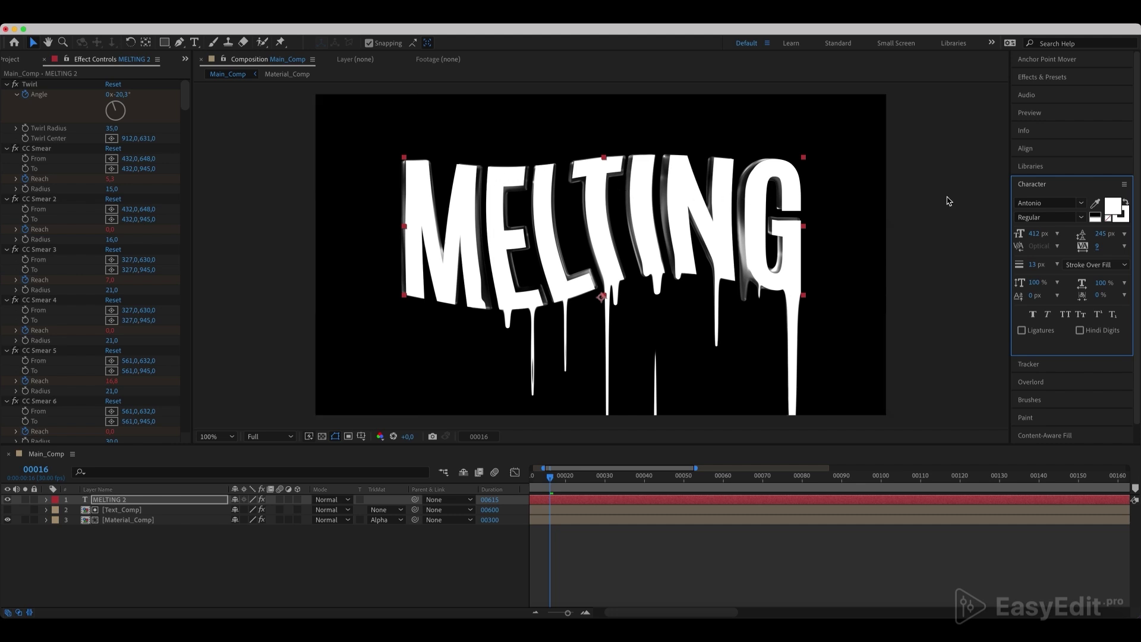
left_click(1108, 219)
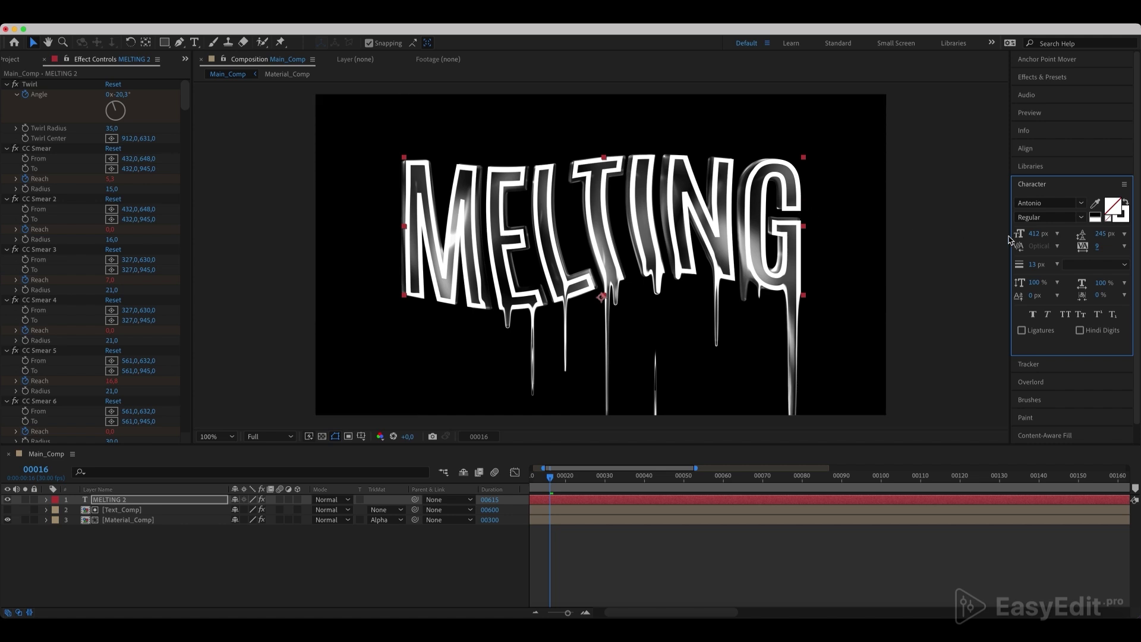
left_click(1035, 265)
type("1")
key("Return")
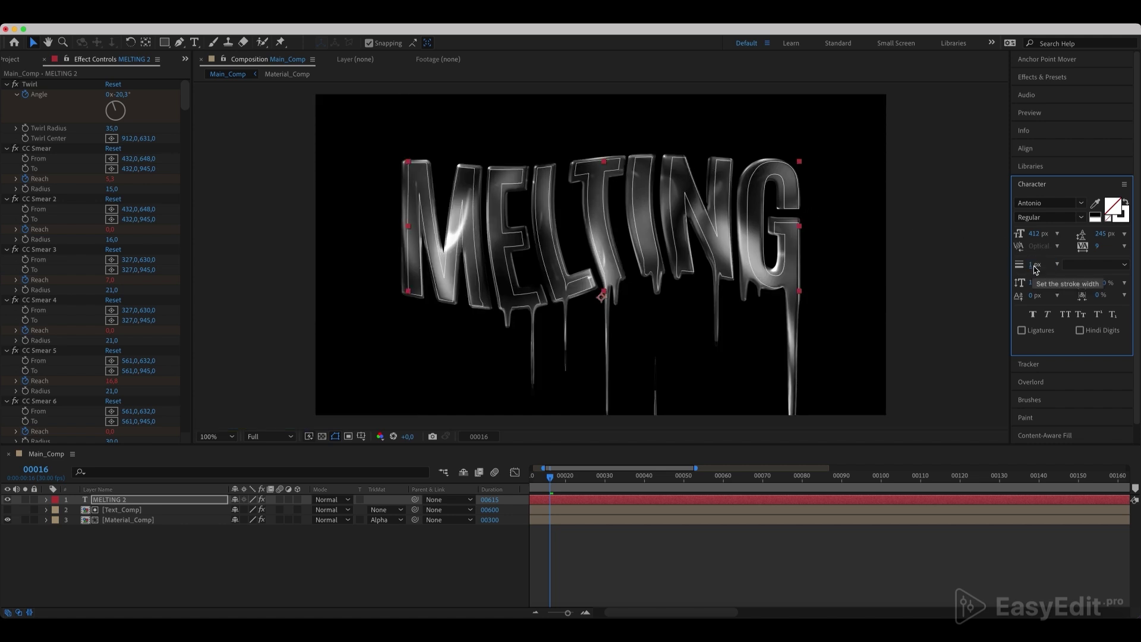
left_click(117, 501)
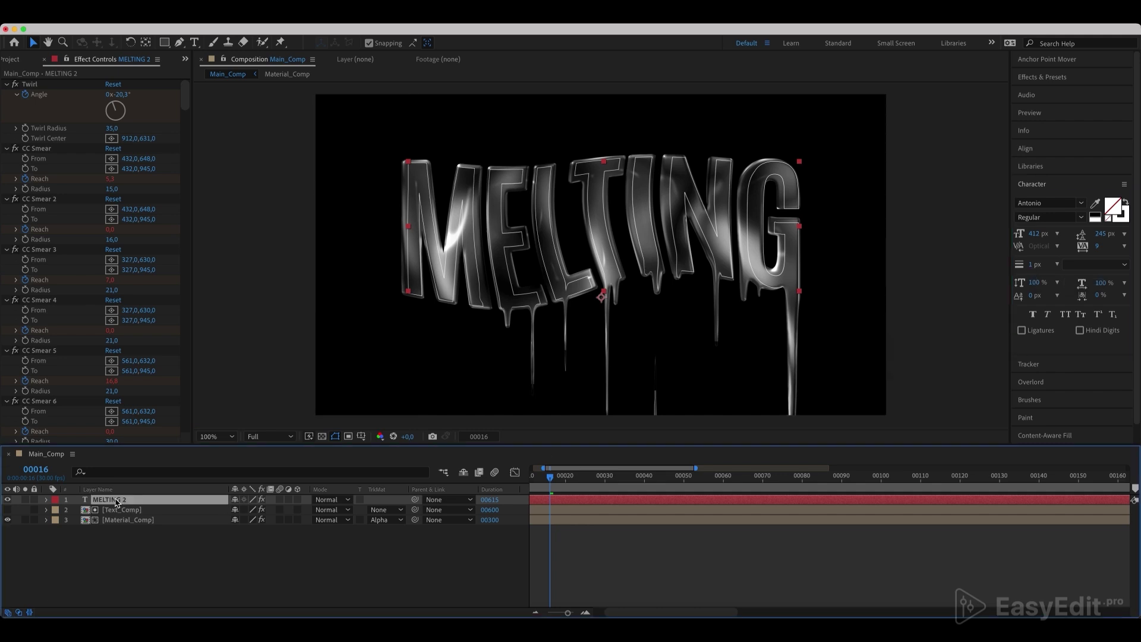
Step: Pre-compose the MELTING 2 layer as Text_Stroke and open the precomp
right_click(117, 501)
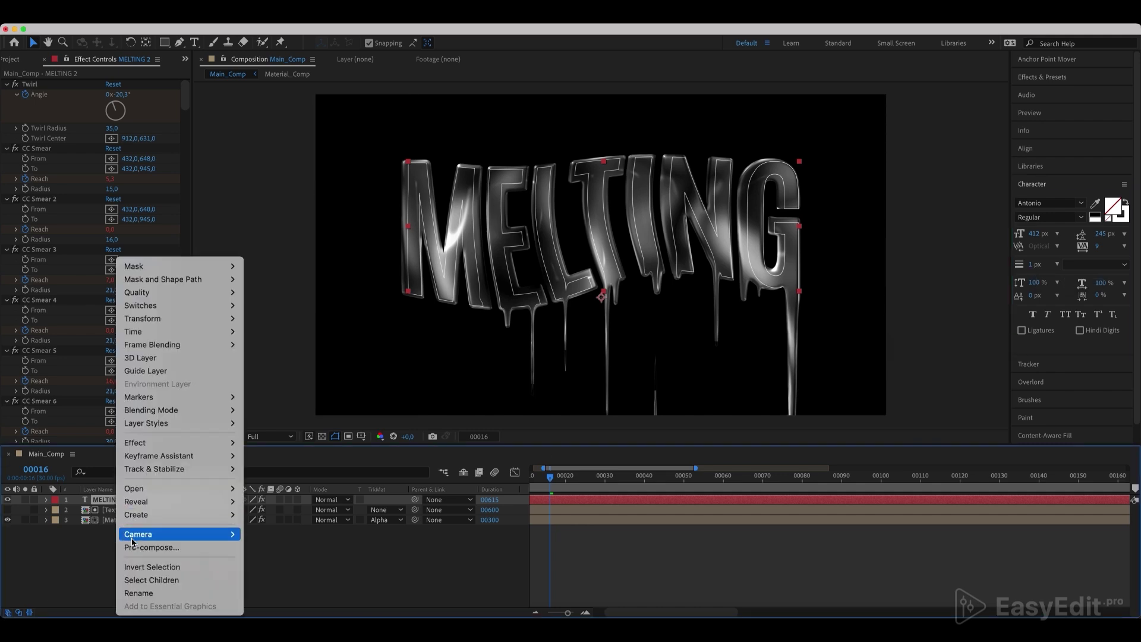
left_click(134, 551)
type("Text_Stroke")
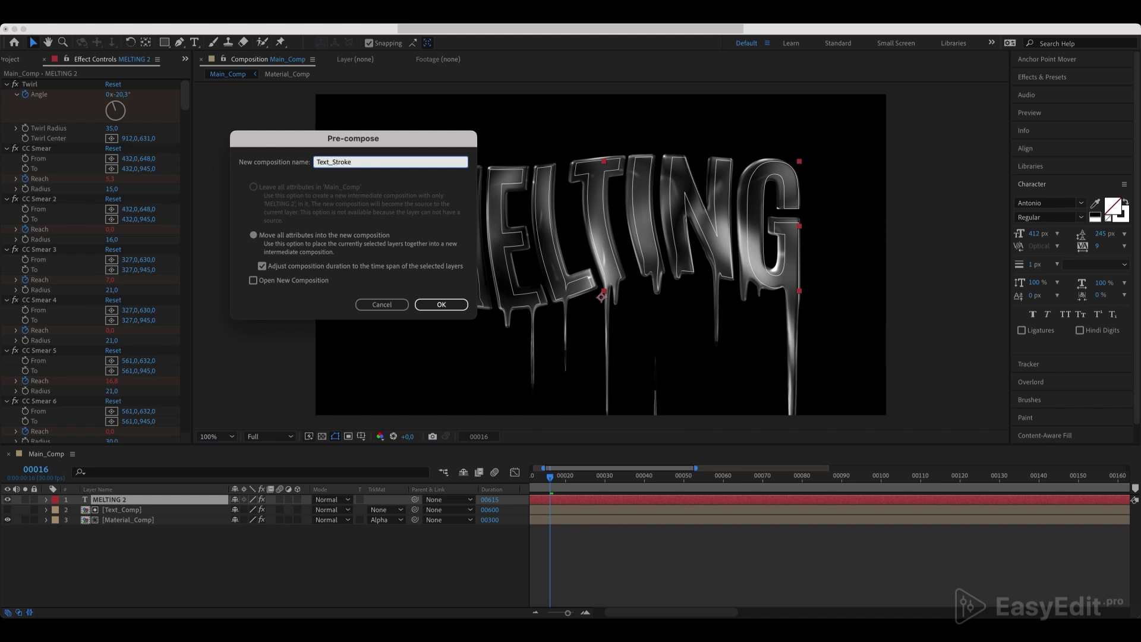
key("Return")
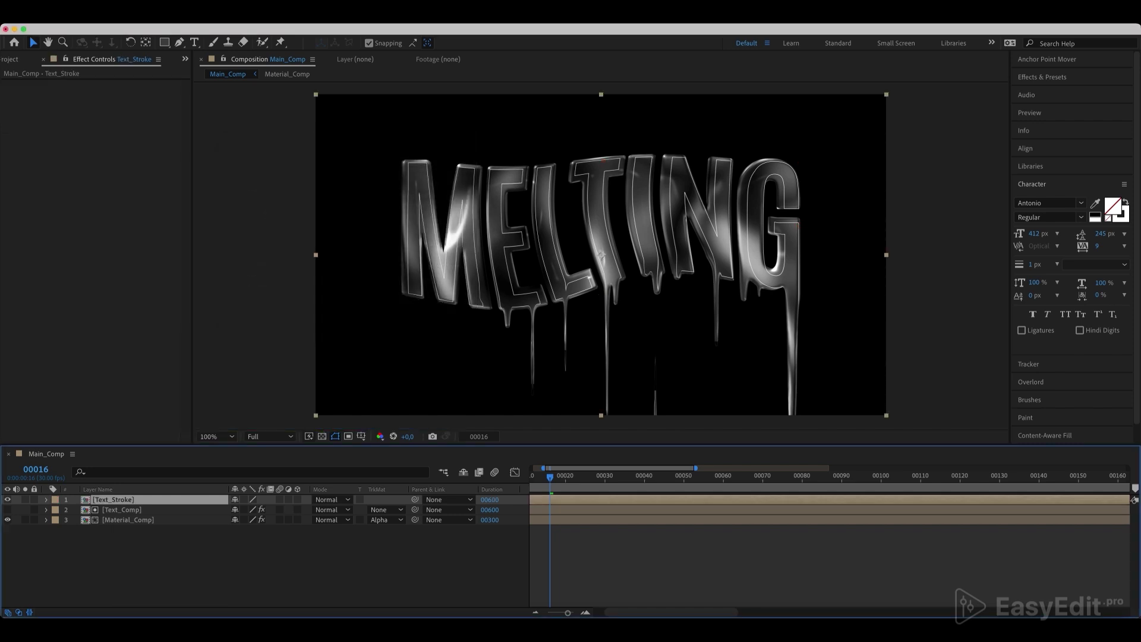
double_click(121, 501)
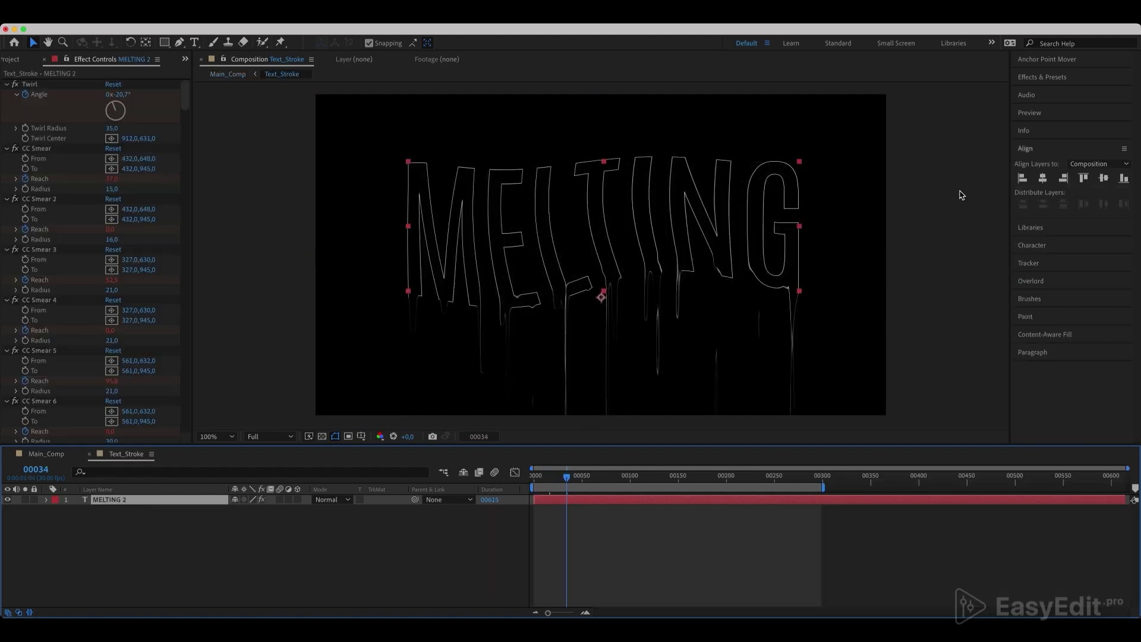
left_click(1048, 178)
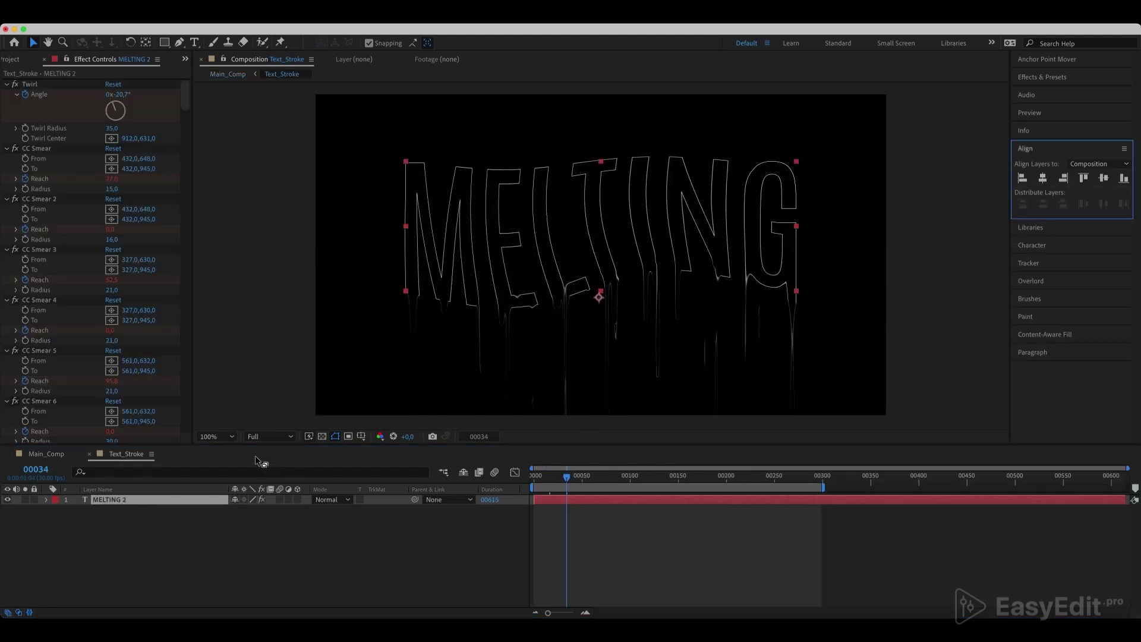
Step: Back in Main_Comp, set the Text_Stroke layer's opacity to 30%
left_click(45, 453)
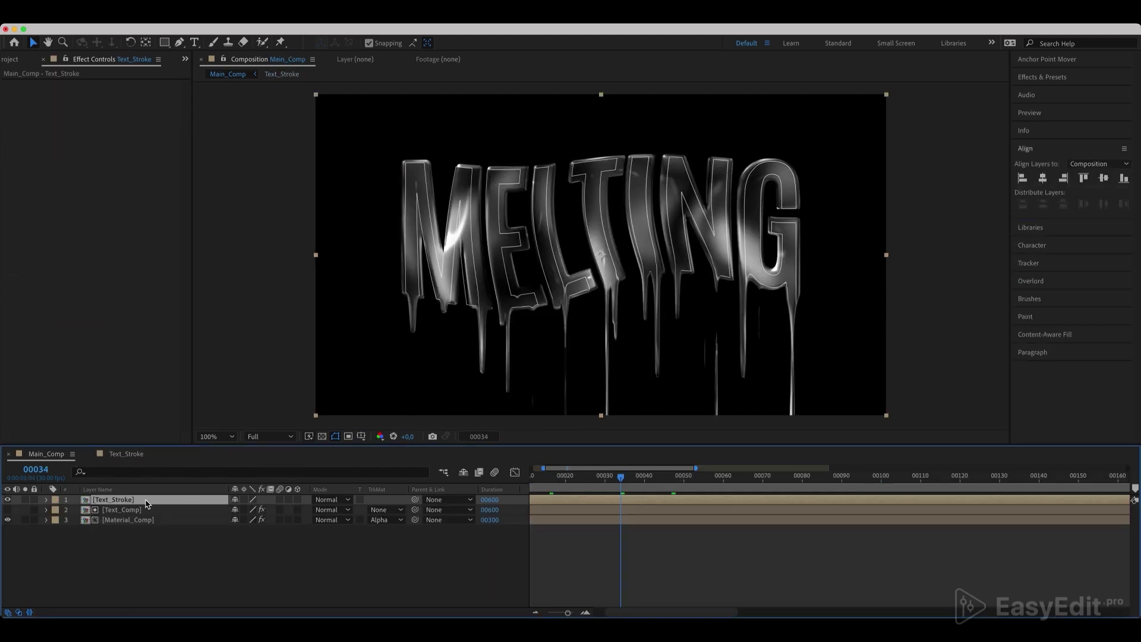
key("t")
left_click(244, 510)
type("30")
key("Return")
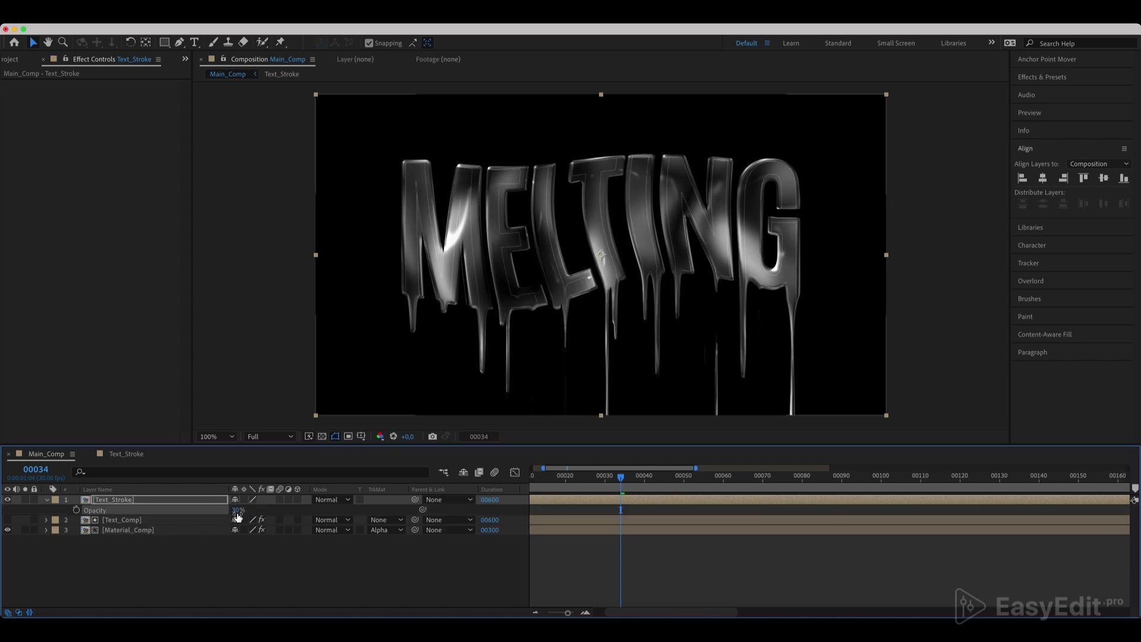
left_click(178, 581)
left_click(148, 501)
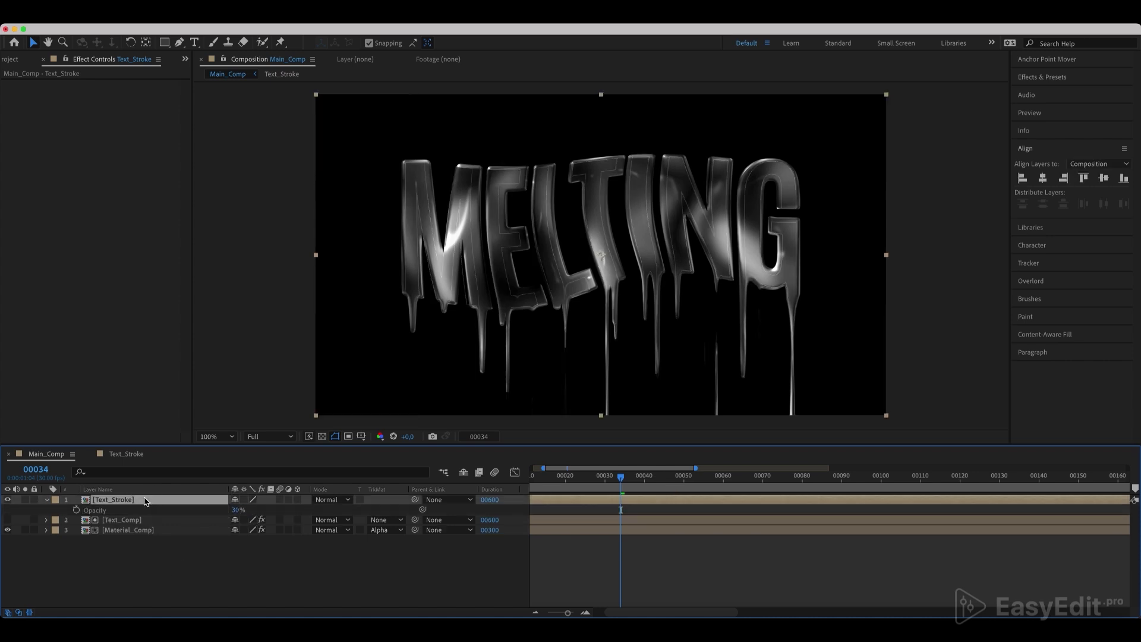
Step: Add Glow with Glow Intensity 3 to Text_Stroke and duplicate the effect
key("t")
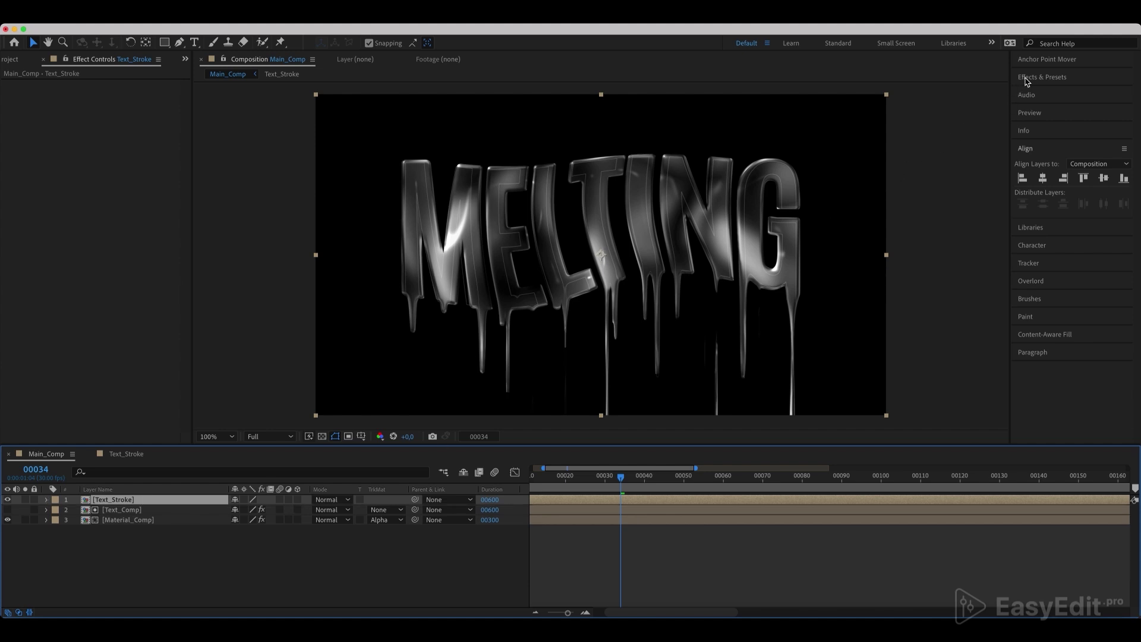
left_click(1027, 78)
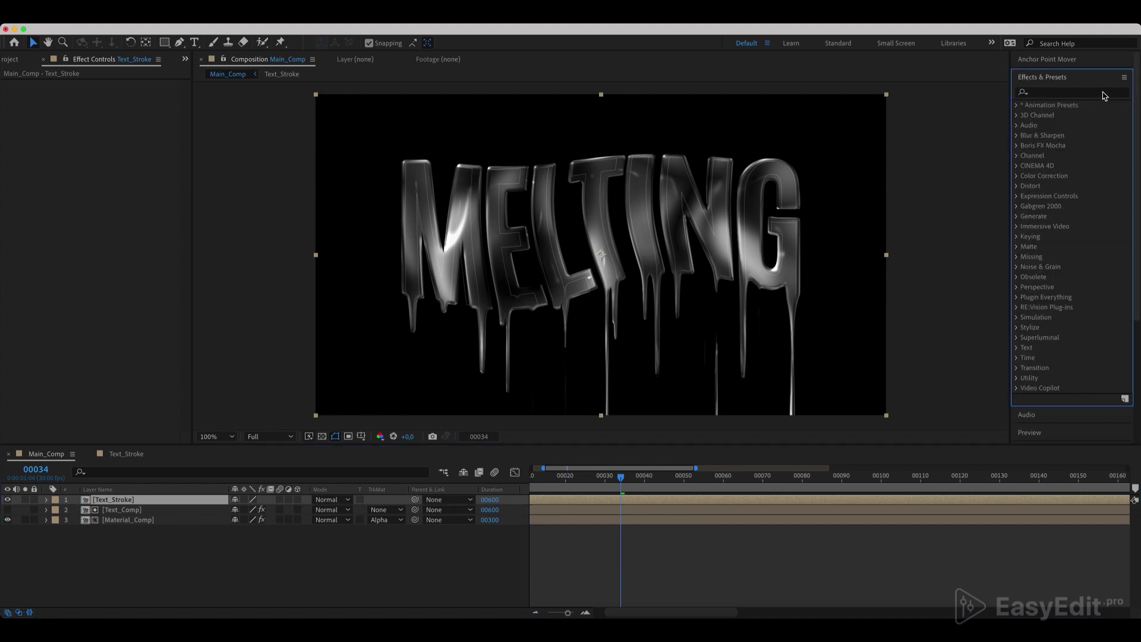
left_click(1104, 93)
type("glow")
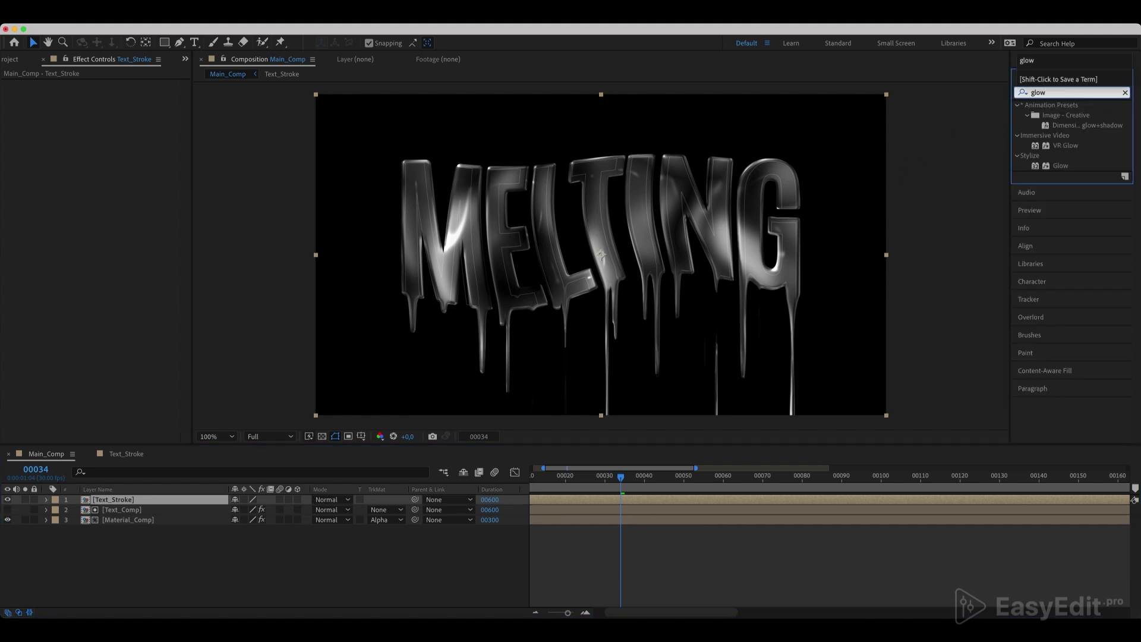
left_click(1061, 166)
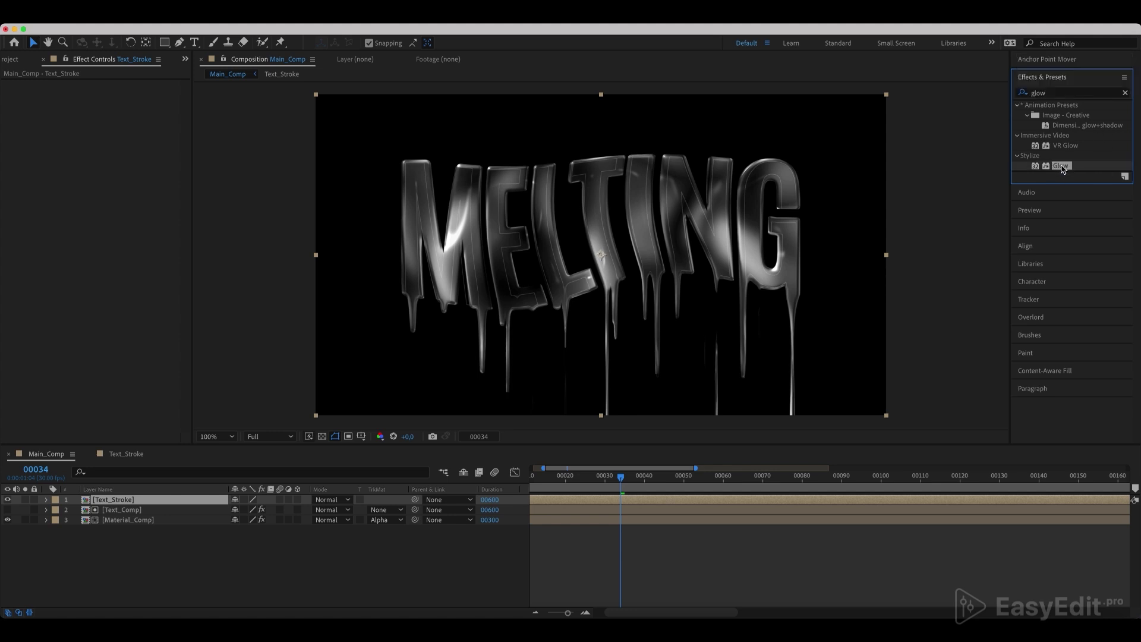
left_click_drag(1063, 170, 111, 505)
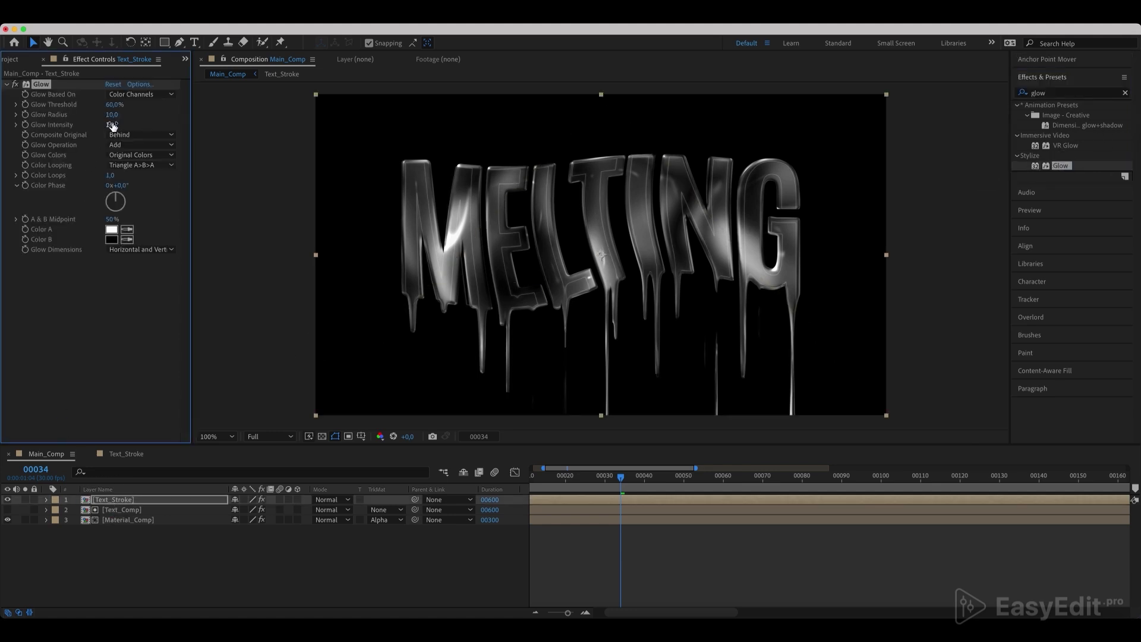
left_click(112, 125)
type("3")
key("Return")
key("super+d")
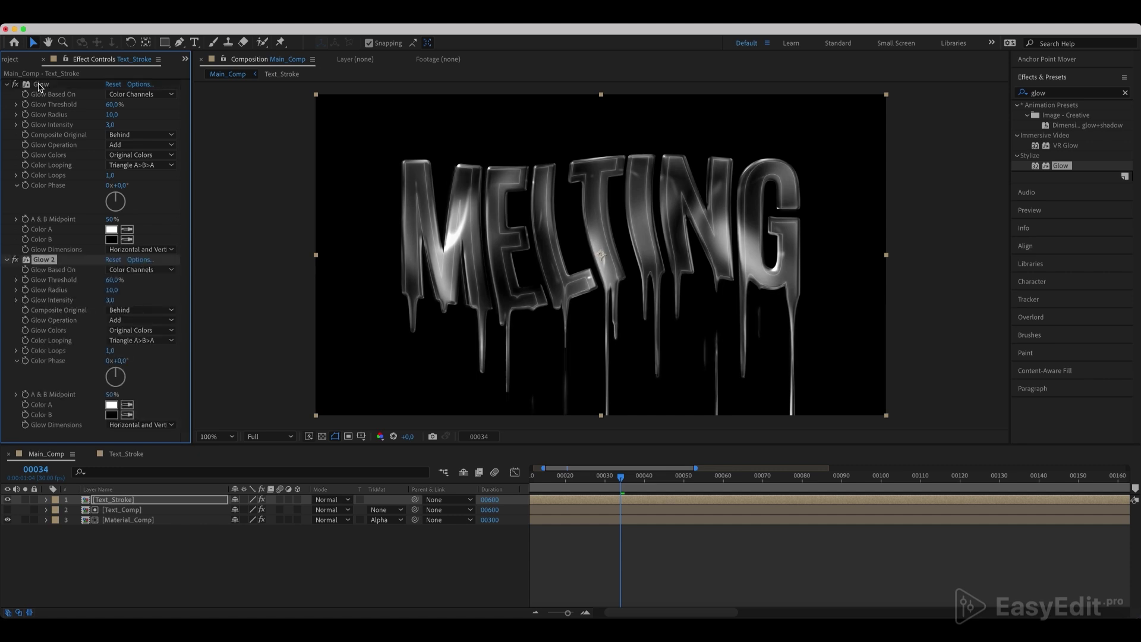
left_click(660, 580)
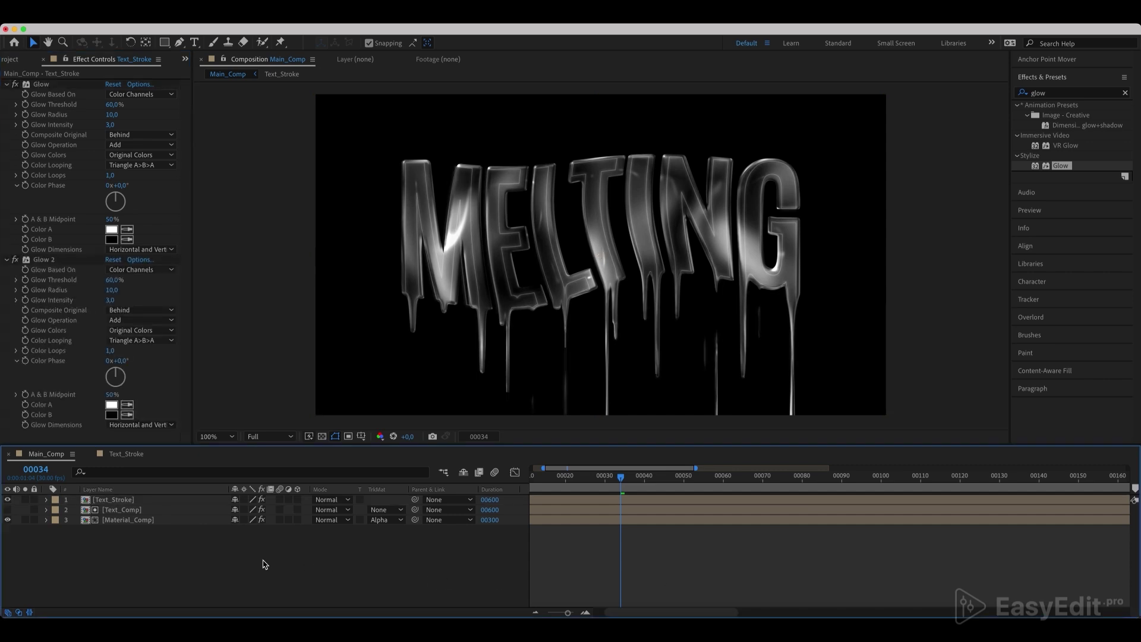
Step: Add a new adjustment layer to Main_Comp
right_click(145, 563)
mouse_move(171, 461)
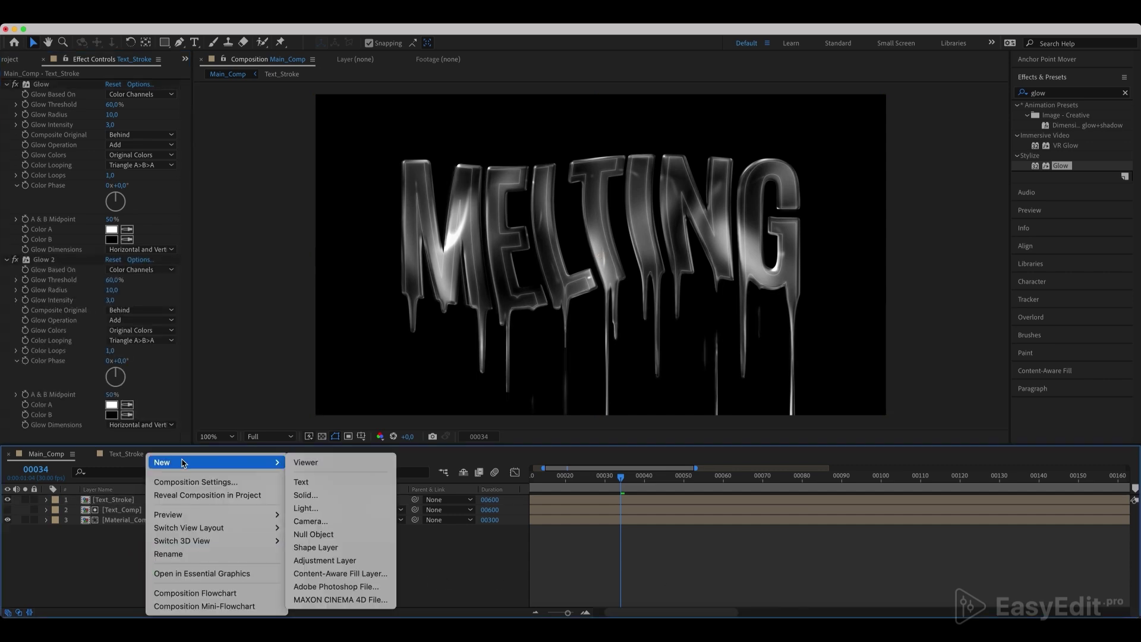
left_click(325, 561)
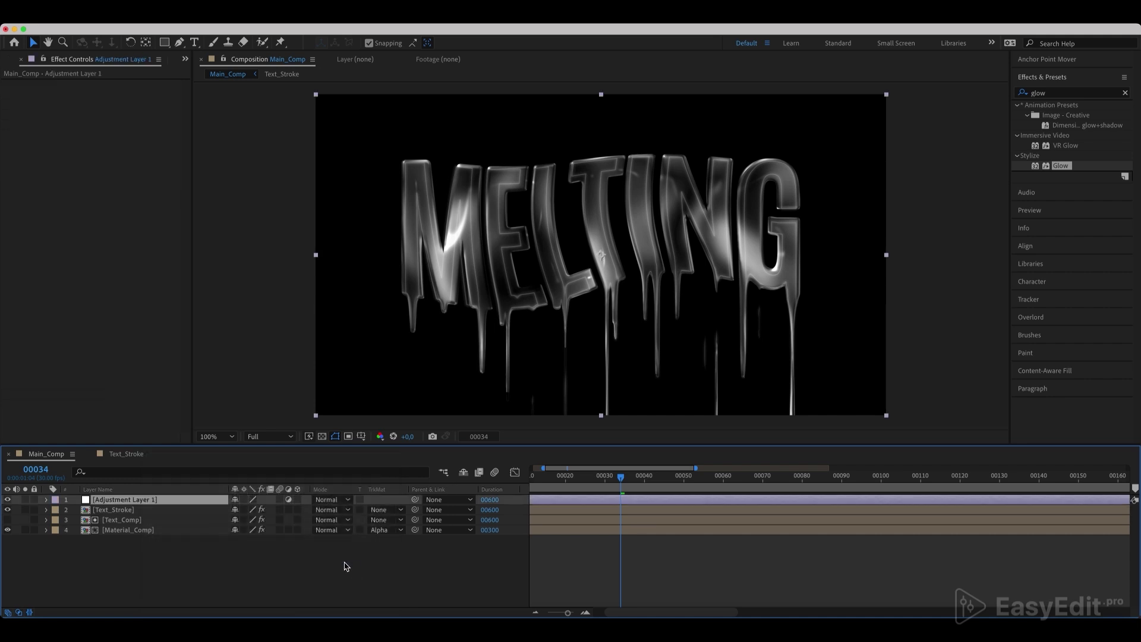
Step: Apply Curves to the adjustment layer and bend the RGB curve upward
left_click(1126, 93)
left_click(1096, 92)
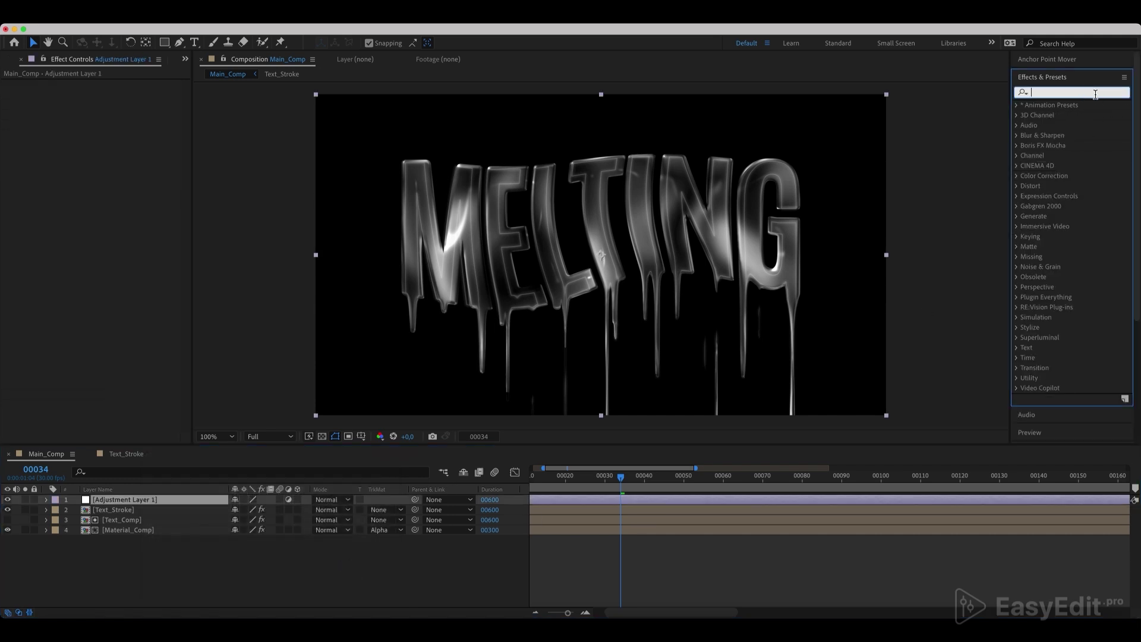
type("curve")
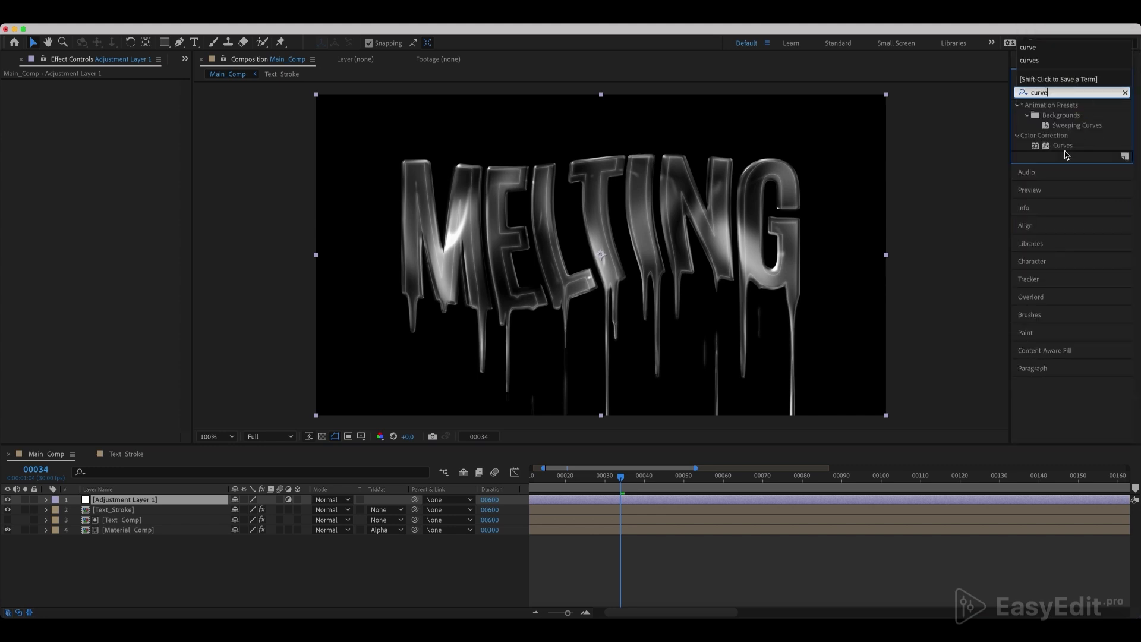
left_click_drag(1067, 151, 172, 505)
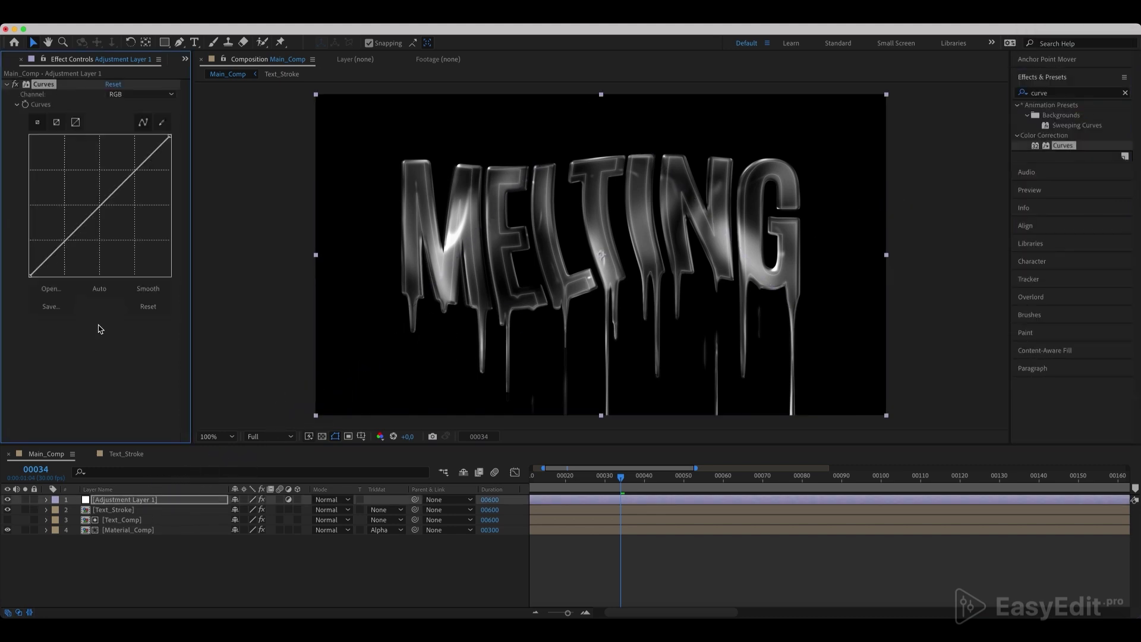
left_click_drag(114, 192, 93, 169)
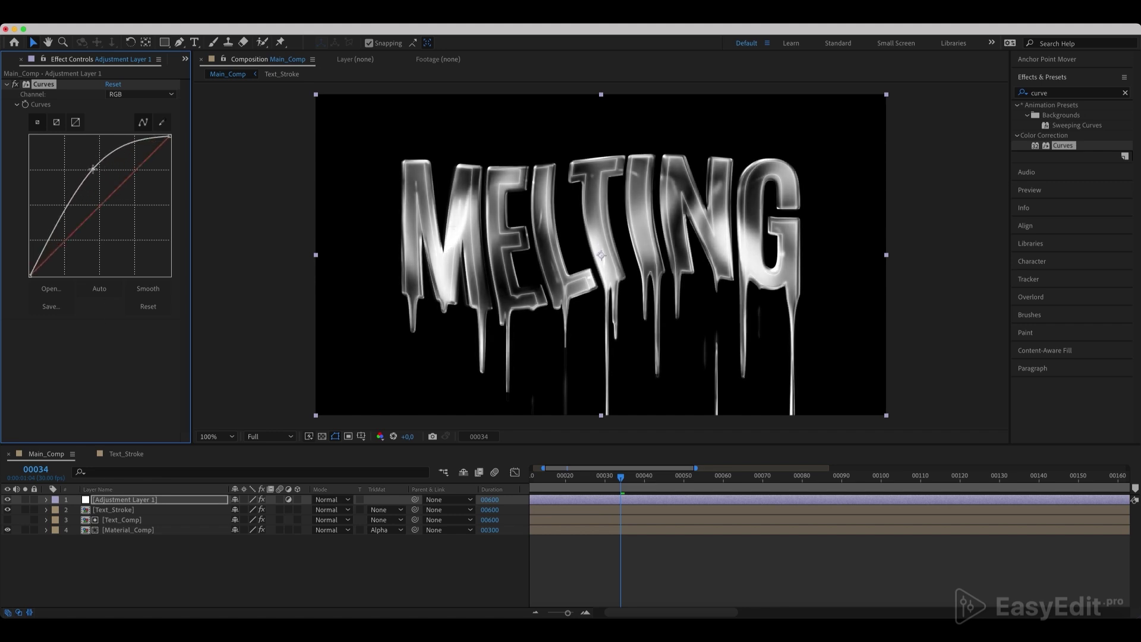
left_click_drag(69, 206, 70, 207)
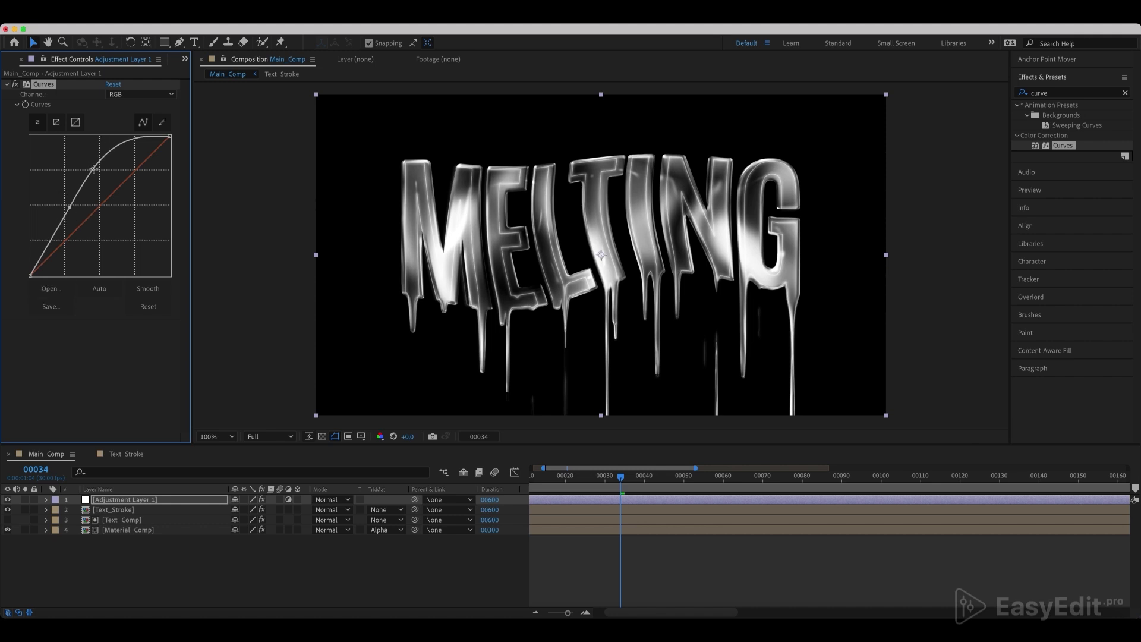
Step: Nudge the first curve up, then add Curves 2 and raise its Blue channel
left_click_drag(93, 169, 93, 167)
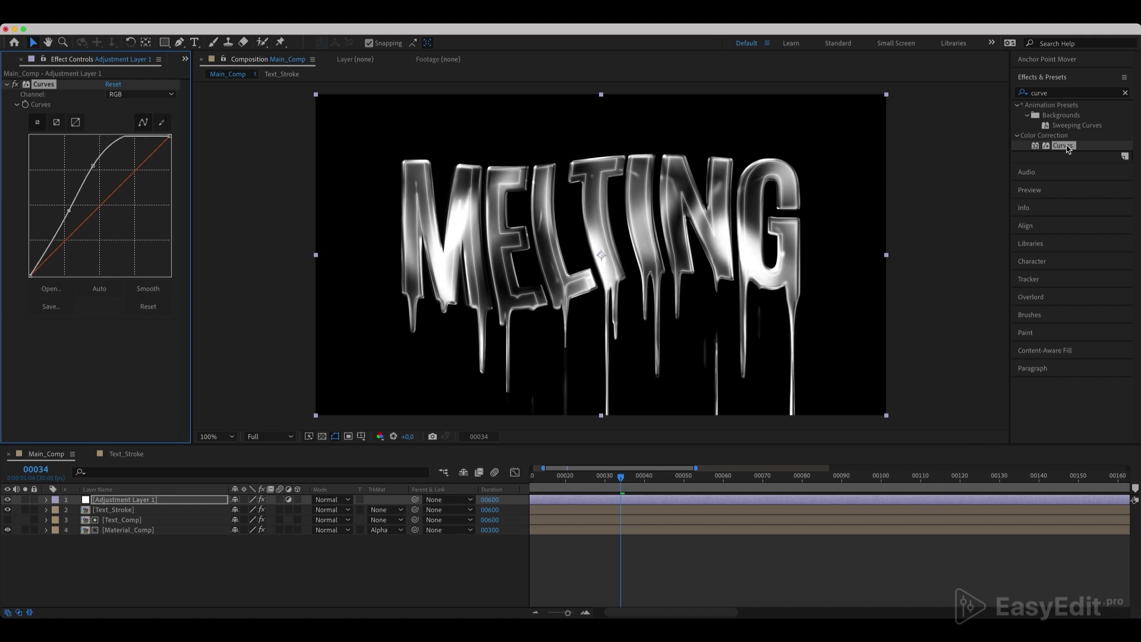
left_click_drag(1063, 146, 152, 347)
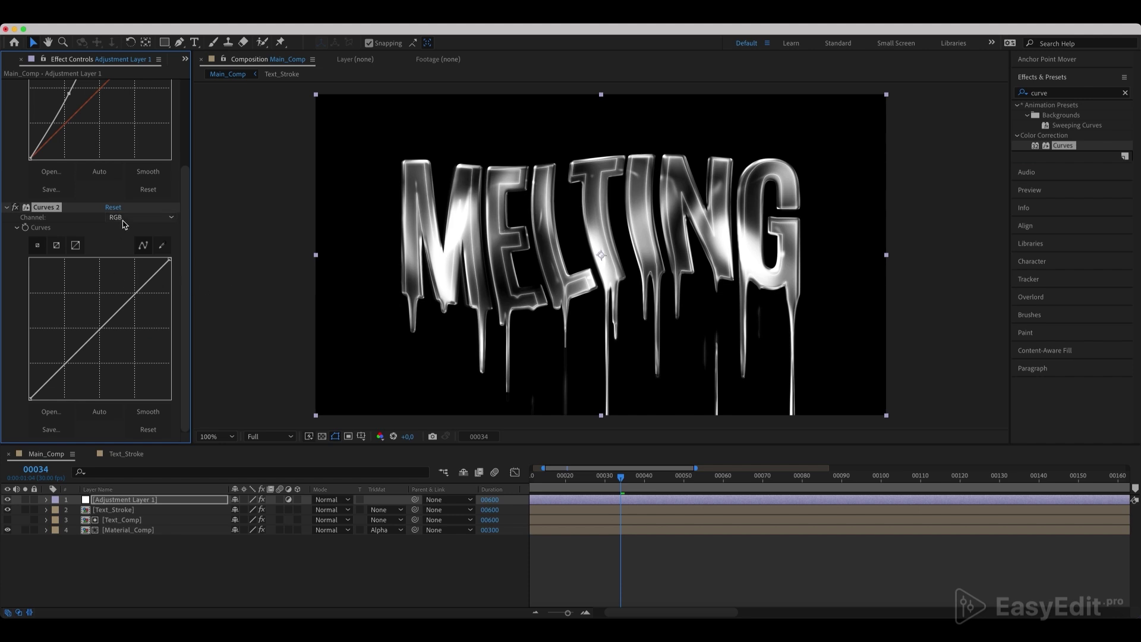
left_click(123, 218)
left_click(125, 273)
left_click_drag(110, 320, 92, 279)
Step: Pull the Green and Red channel curves down in Curves 2
left_click(132, 223)
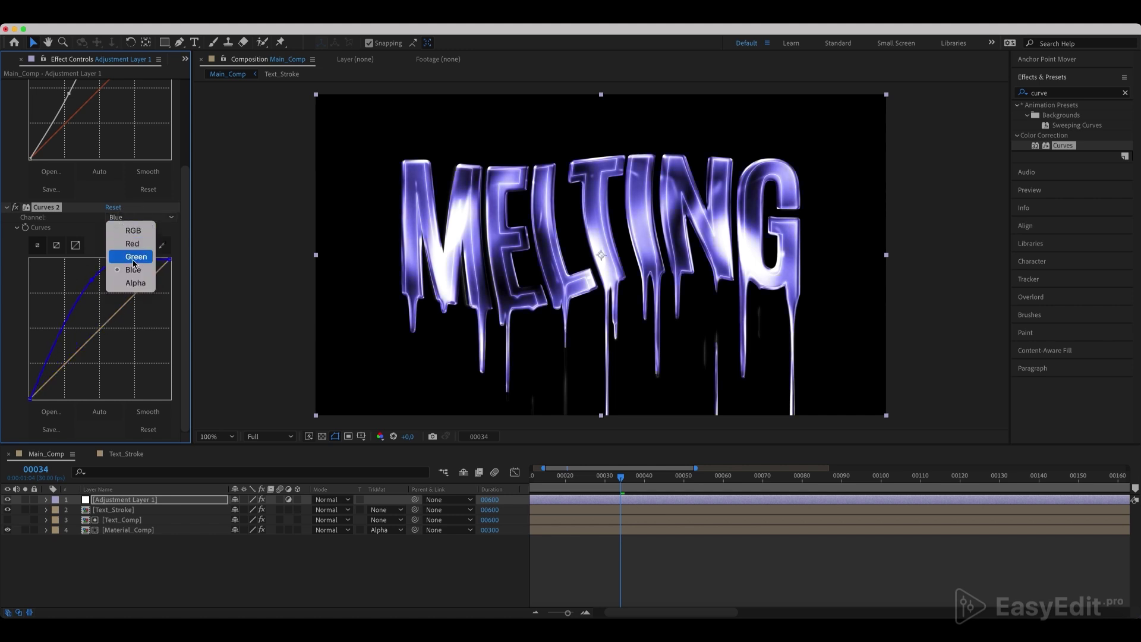
left_click(133, 258)
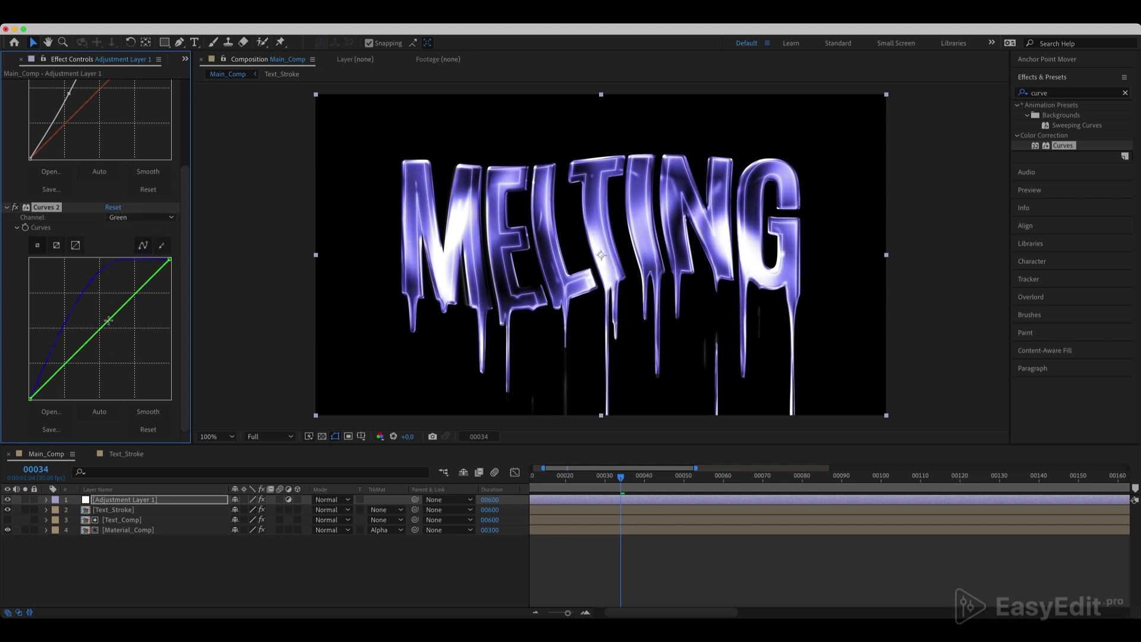
left_click_drag(109, 321, 119, 346)
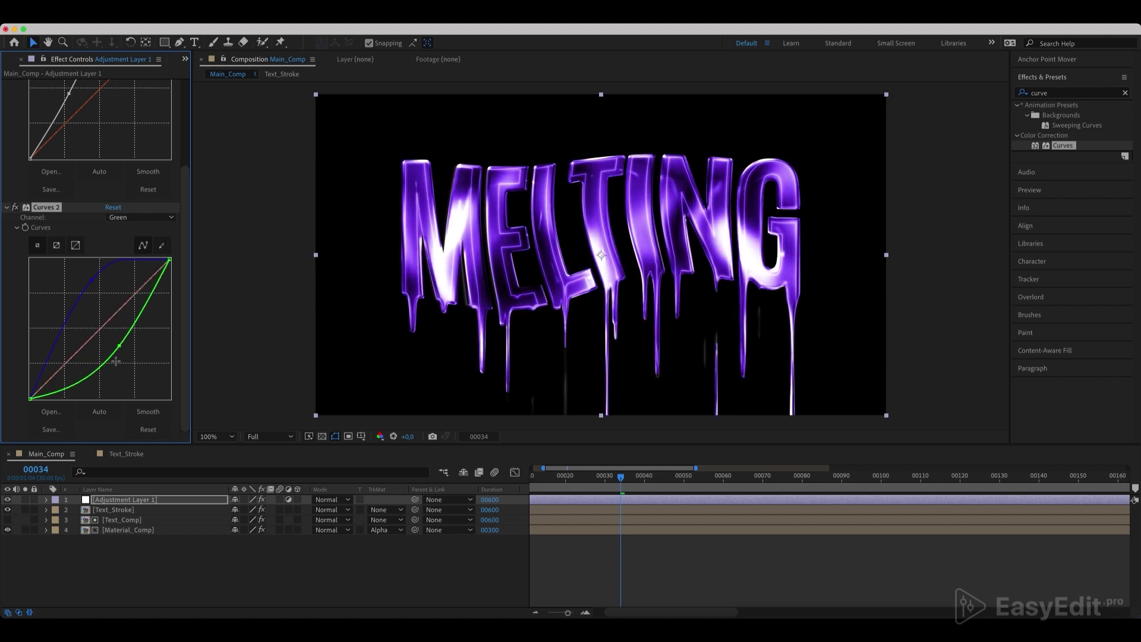
left_click(130, 222)
left_click(127, 241)
left_click_drag(106, 327, 119, 351)
Step: Add Sharpen to Adjustment Layer 1 with a Sharpen Amount of 3
left_click(1125, 92)
left_click(1103, 94)
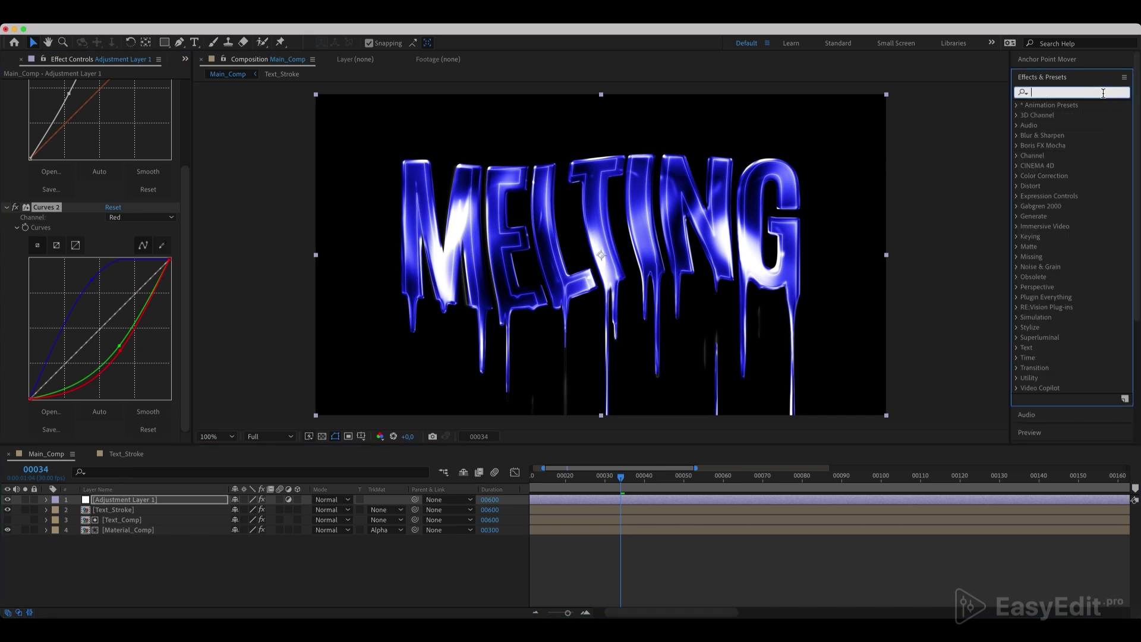
type("sharp")
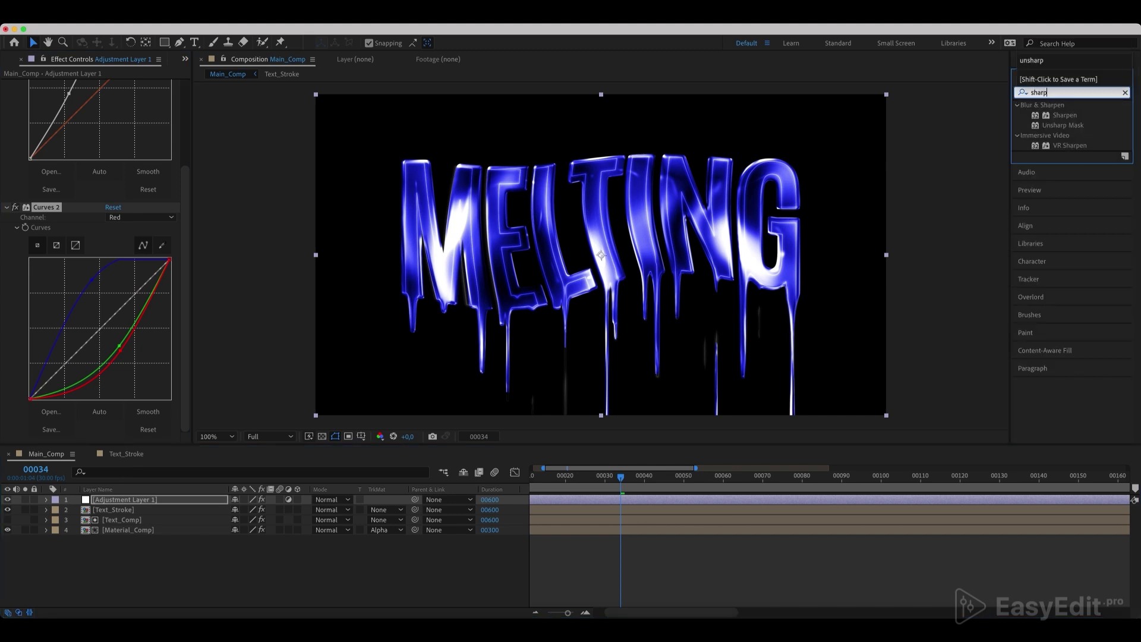
left_click(1078, 117)
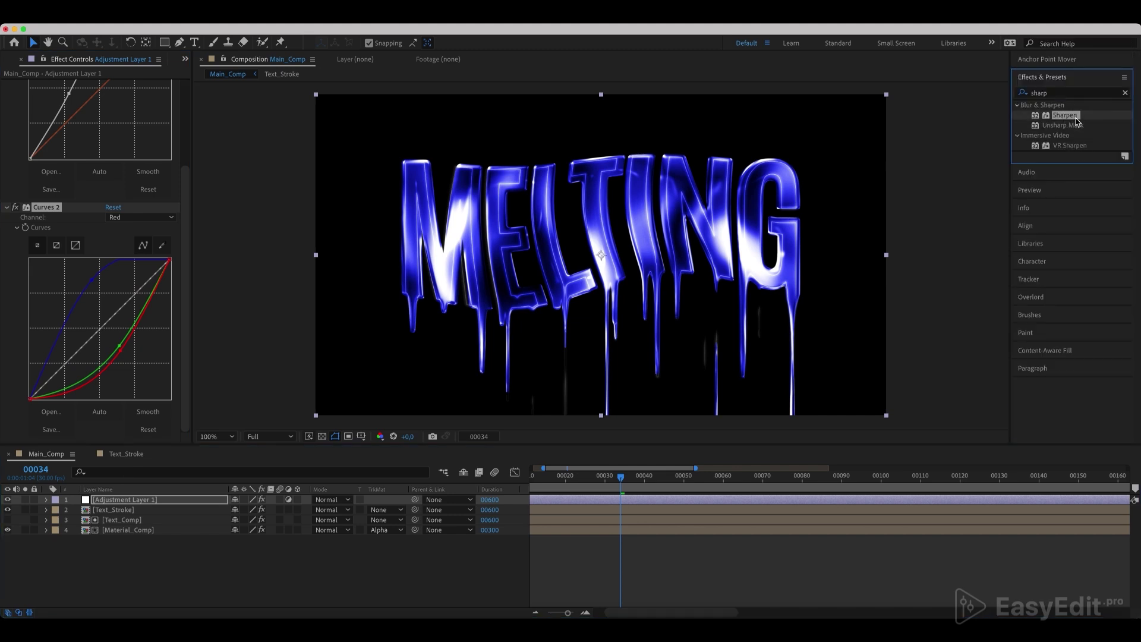
left_click_drag(1074, 119, 125, 501)
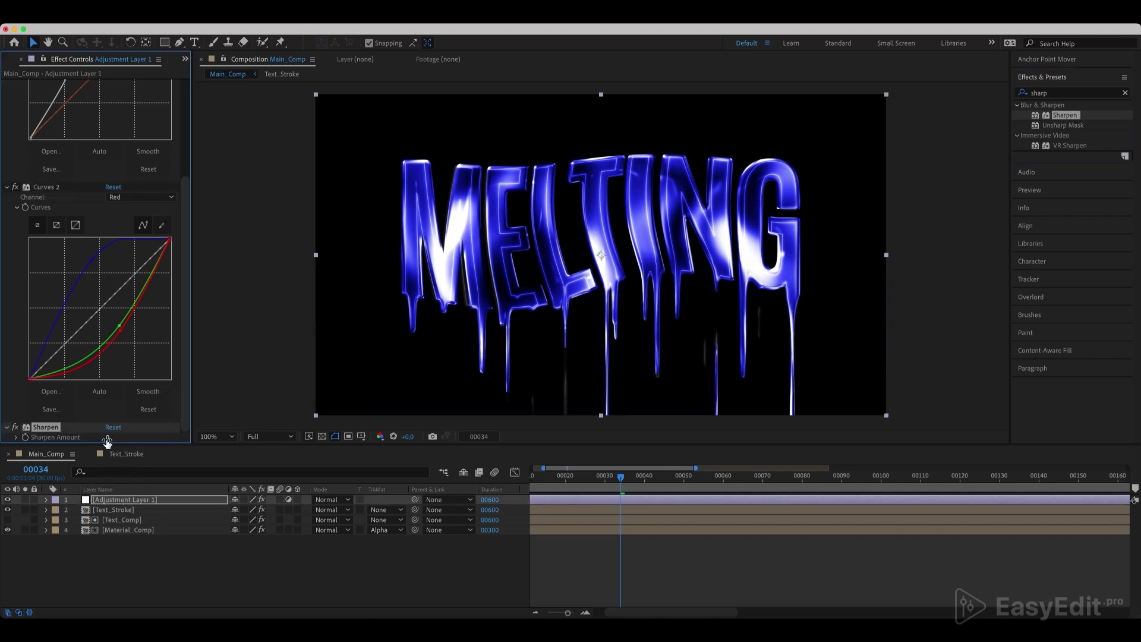
left_click(109, 438)
type("3")
key("Return")
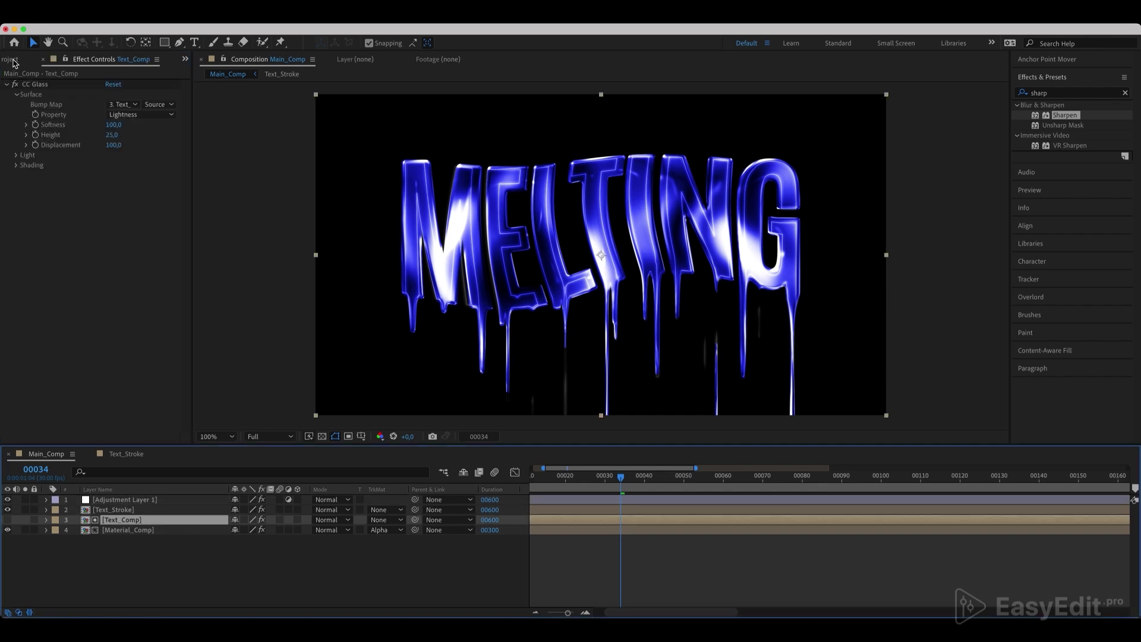
Step: Create a new composition from Main_Comp in the Project panel
left_click(13, 59)
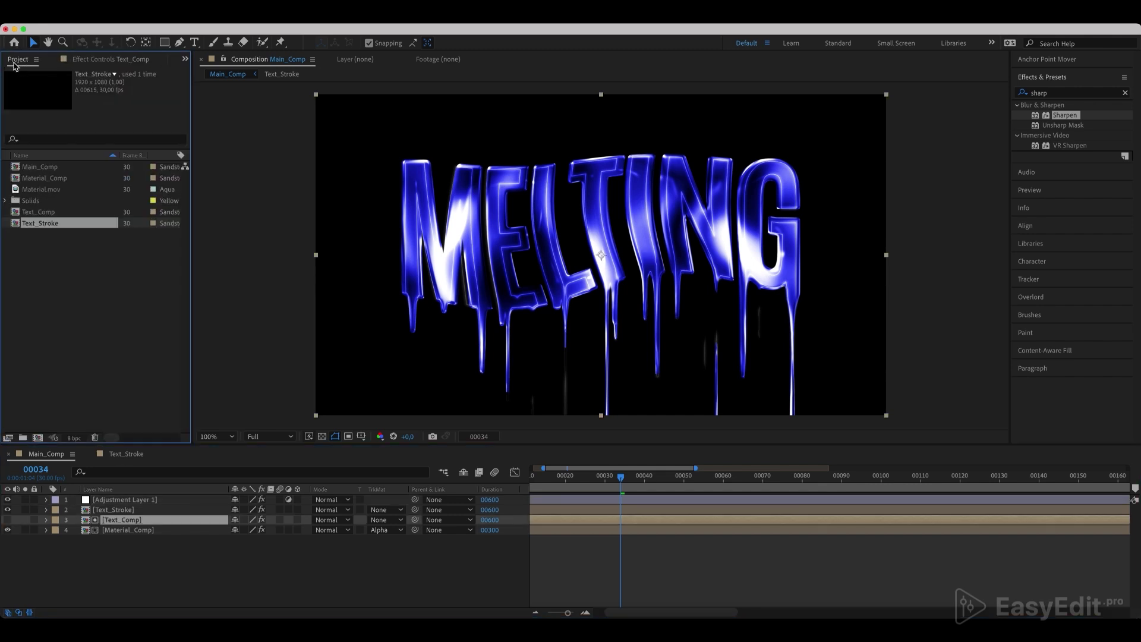
left_click(38, 168)
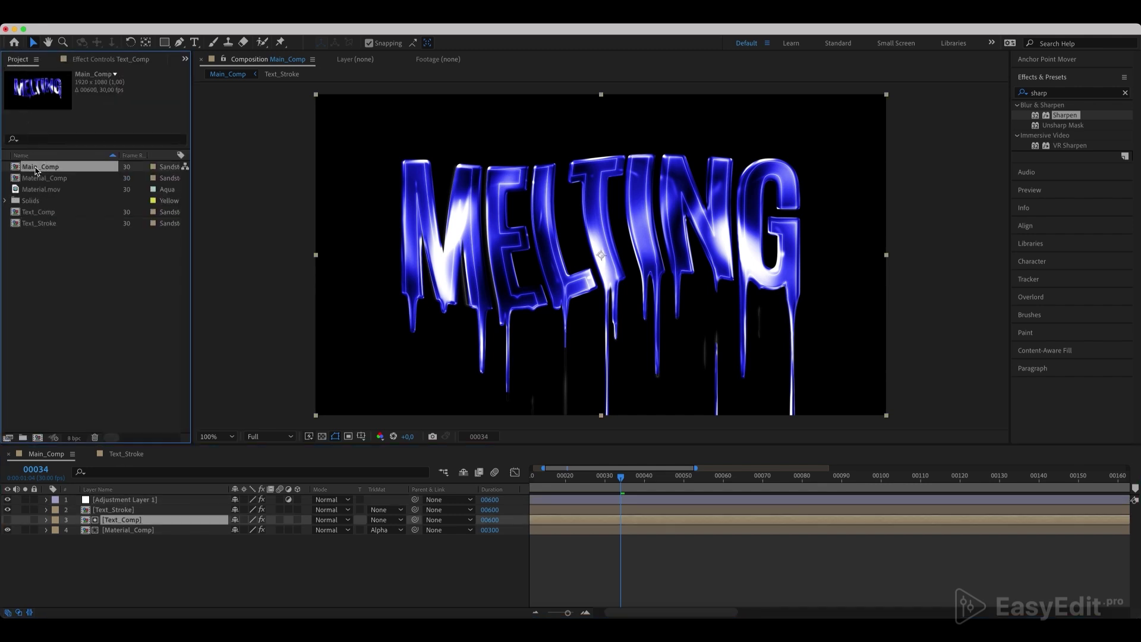
left_click_drag(38, 171, 38, 438)
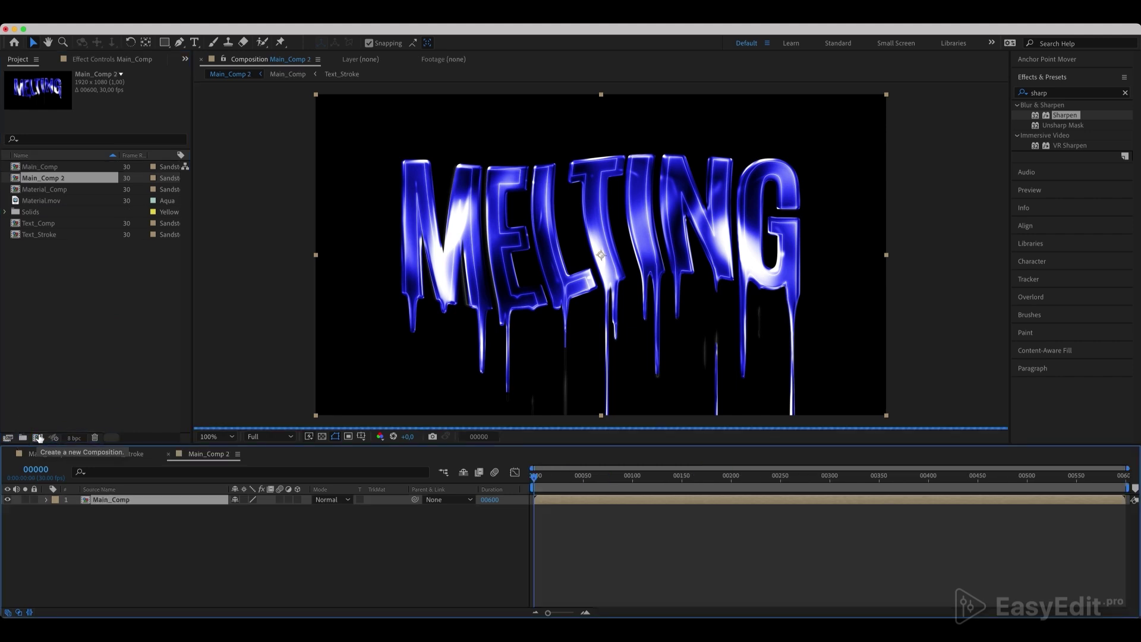
Step: Add a new dark grey solid named BG
right_click(135, 547)
mouse_move(172, 464)
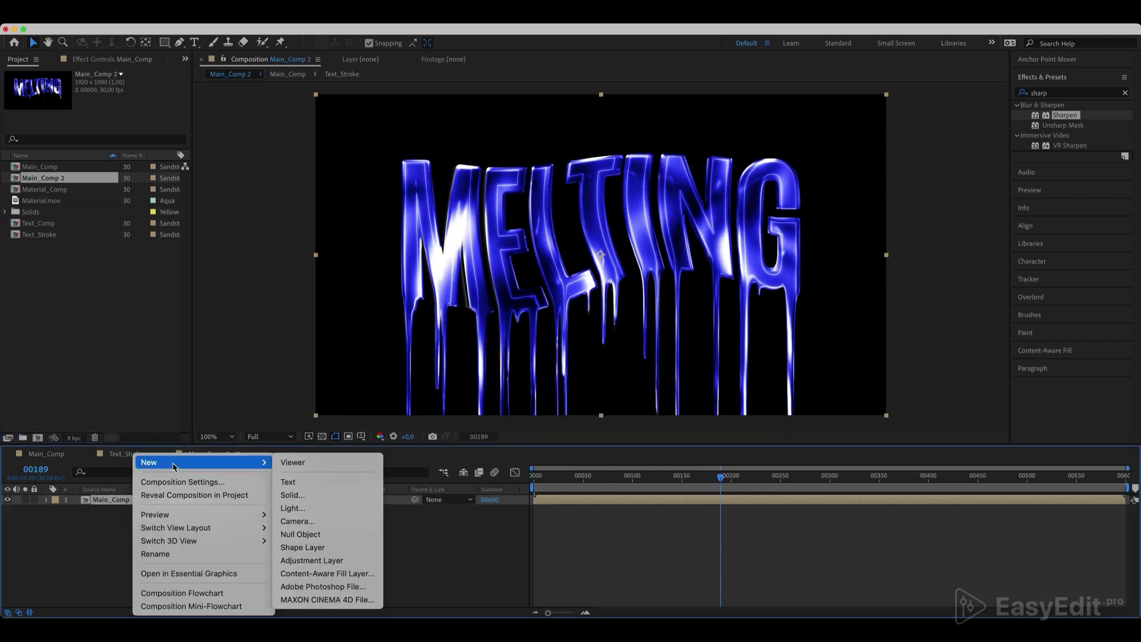
left_click(291, 495)
type("BG")
left_click(351, 346)
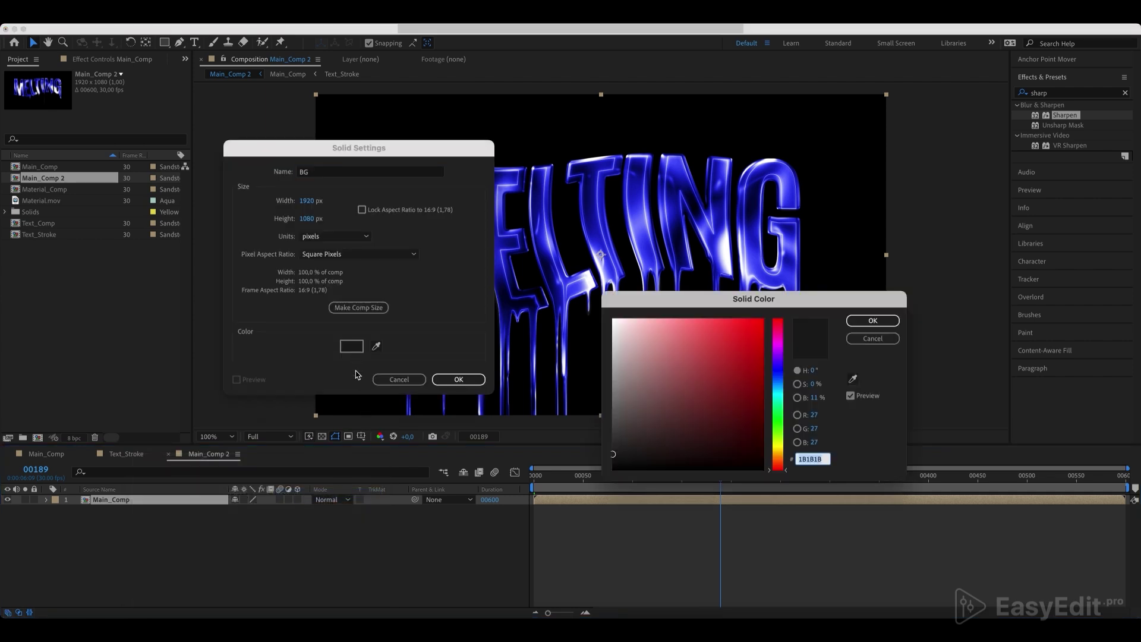
left_click(873, 321)
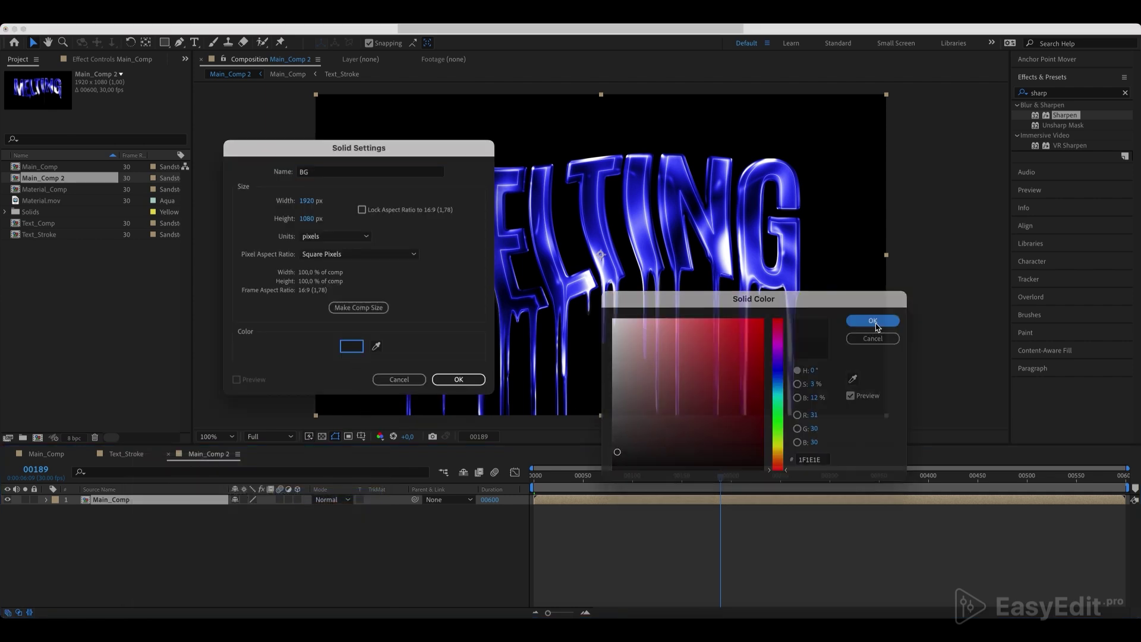
Step: Place the BG solid below Main_Comp and rename the Main_Comp layer to Text
left_click(457, 379)
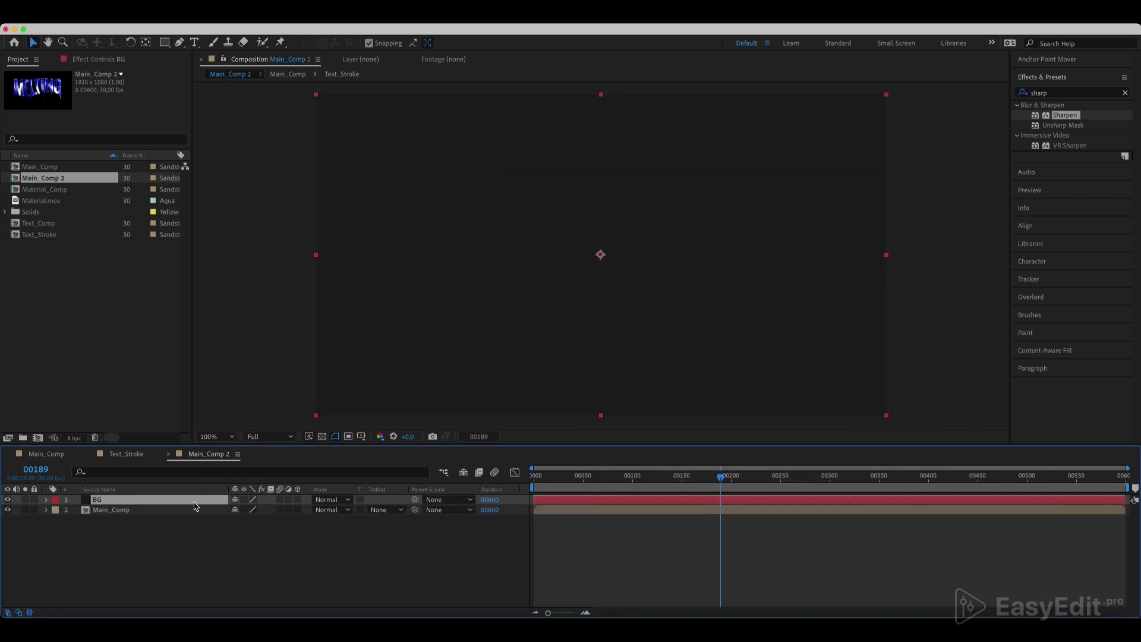
left_click_drag(195, 502, 195, 583)
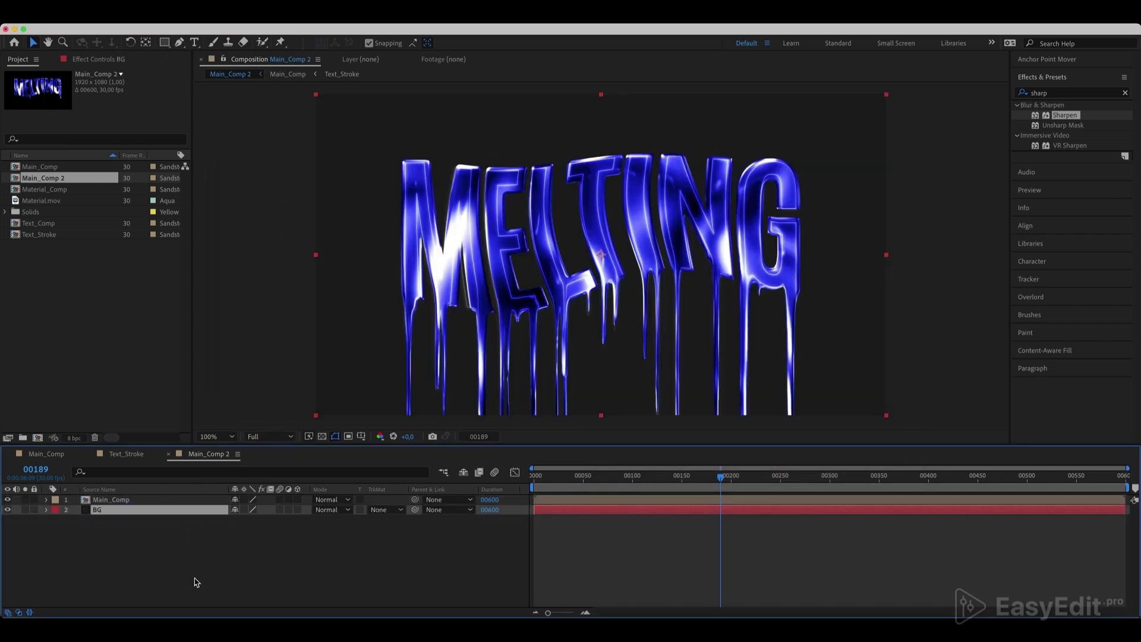
left_click(111, 499)
key("Return")
type("Text")
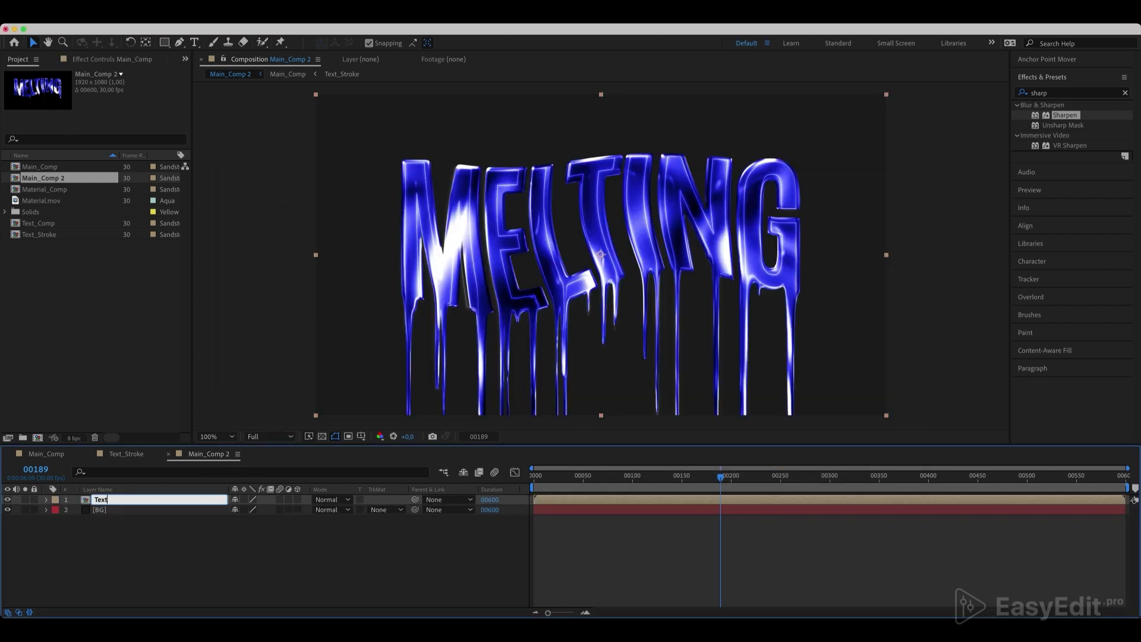
key("Return")
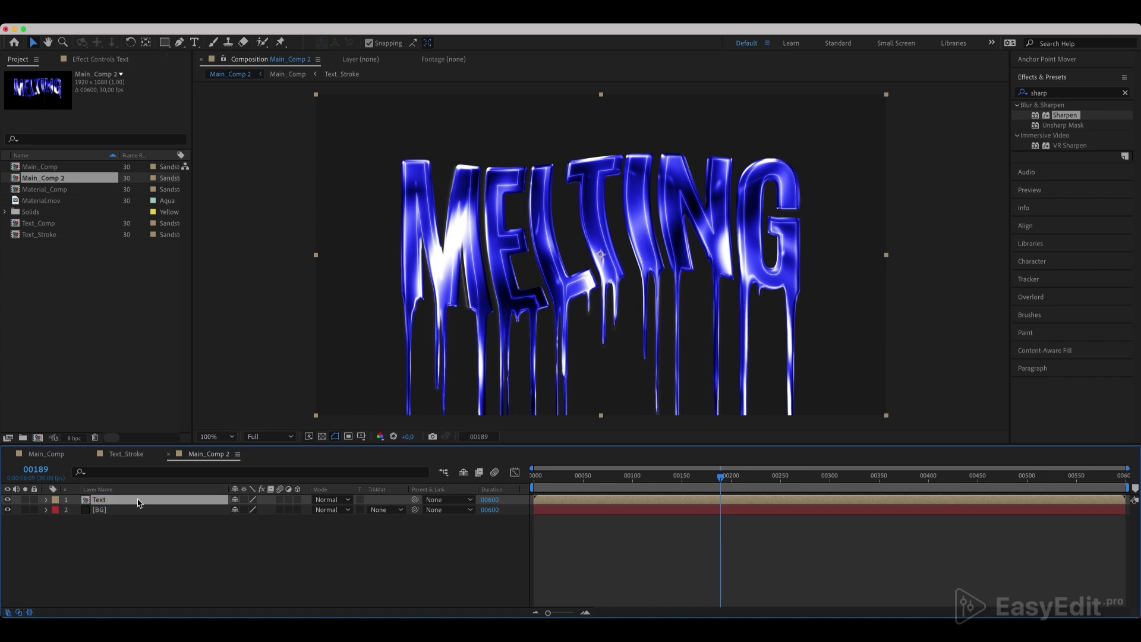
Step: Duplicate the Text layer as Shadow beneath it, then open Main_Comp from the Text layer
key("super+d")
left_click_drag(102, 499, 104, 517)
key("Return")
type("Shadow")
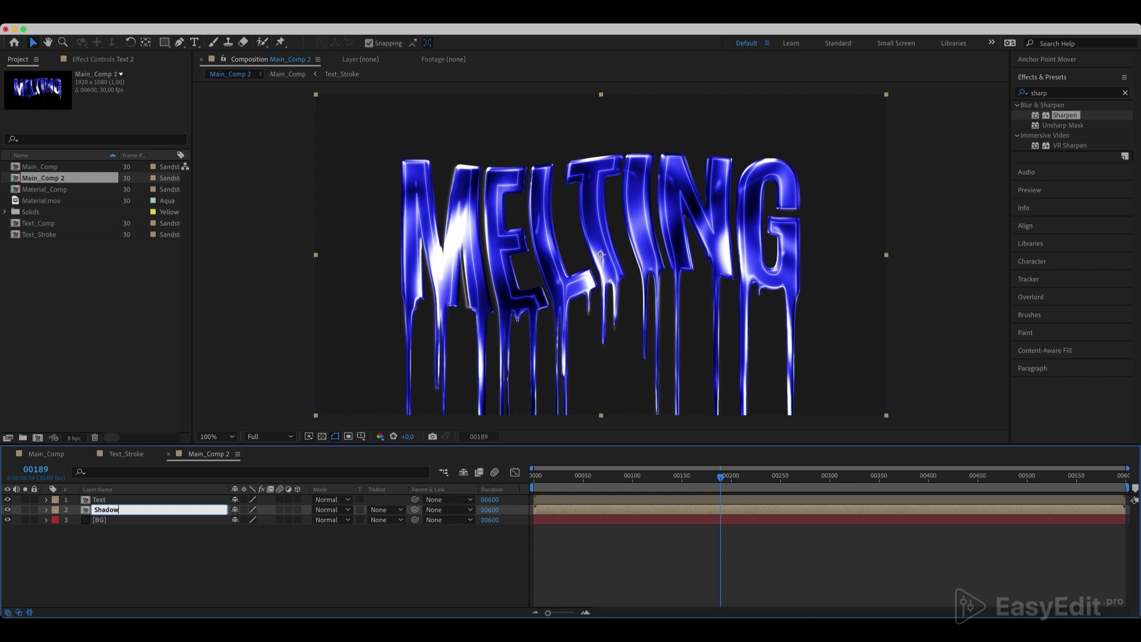
key("Return")
left_click(107, 500)
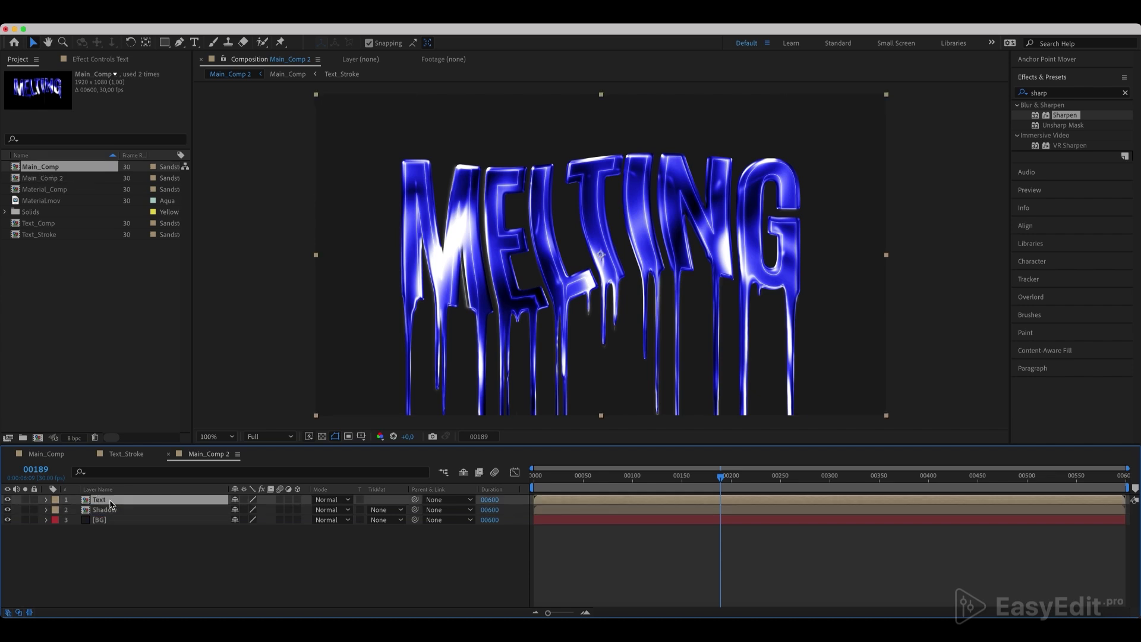
double_click(105, 502)
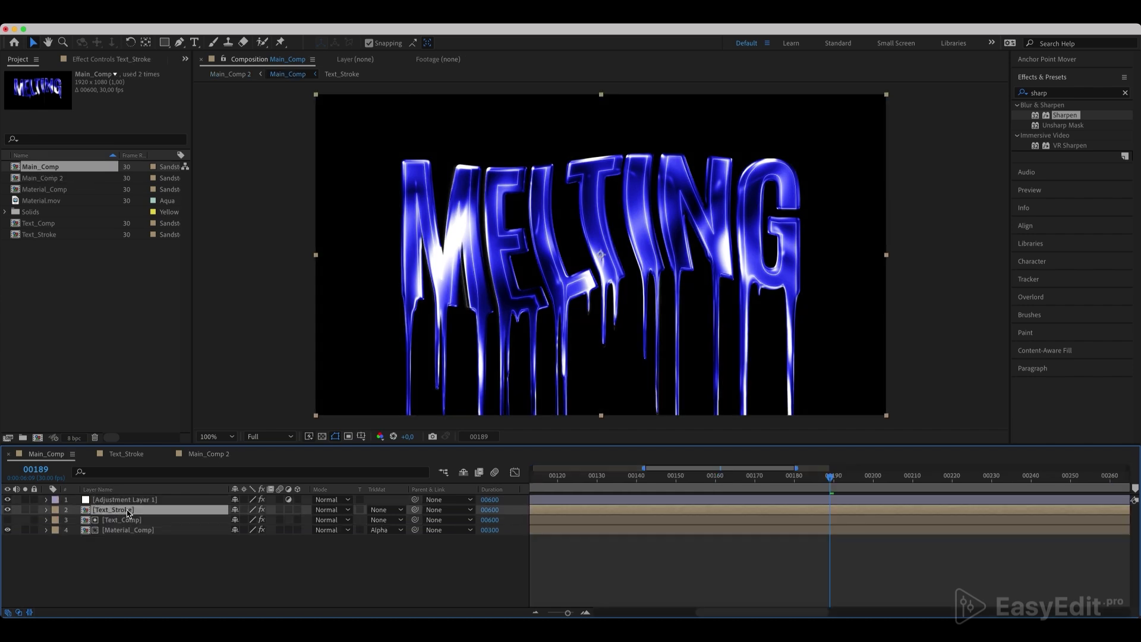
Step: Set Text_Stroke's blend mode to Add, then return to Main_Comp 2 via the Mini-Flowchart
left_click(330, 509)
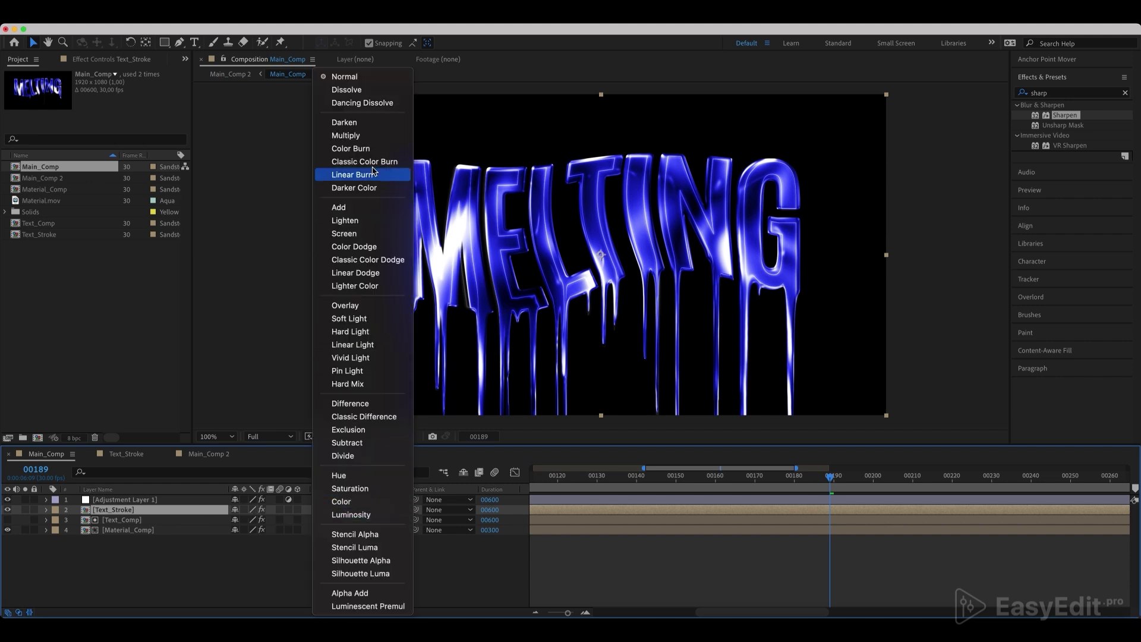
left_click(360, 208)
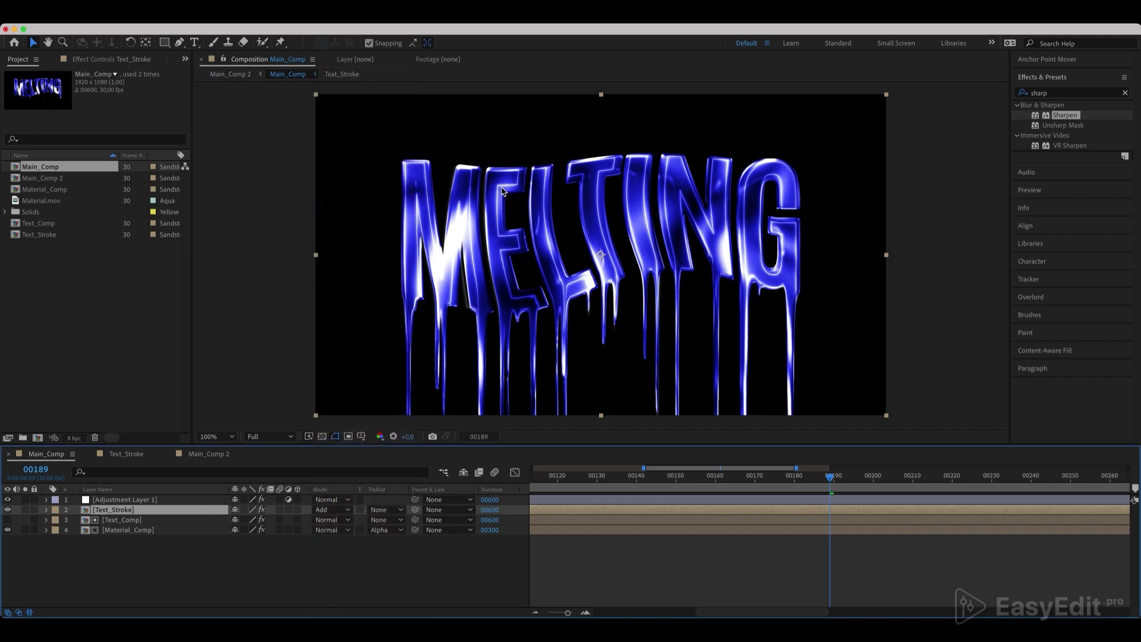
key("Tab")
left_click(100, 572)
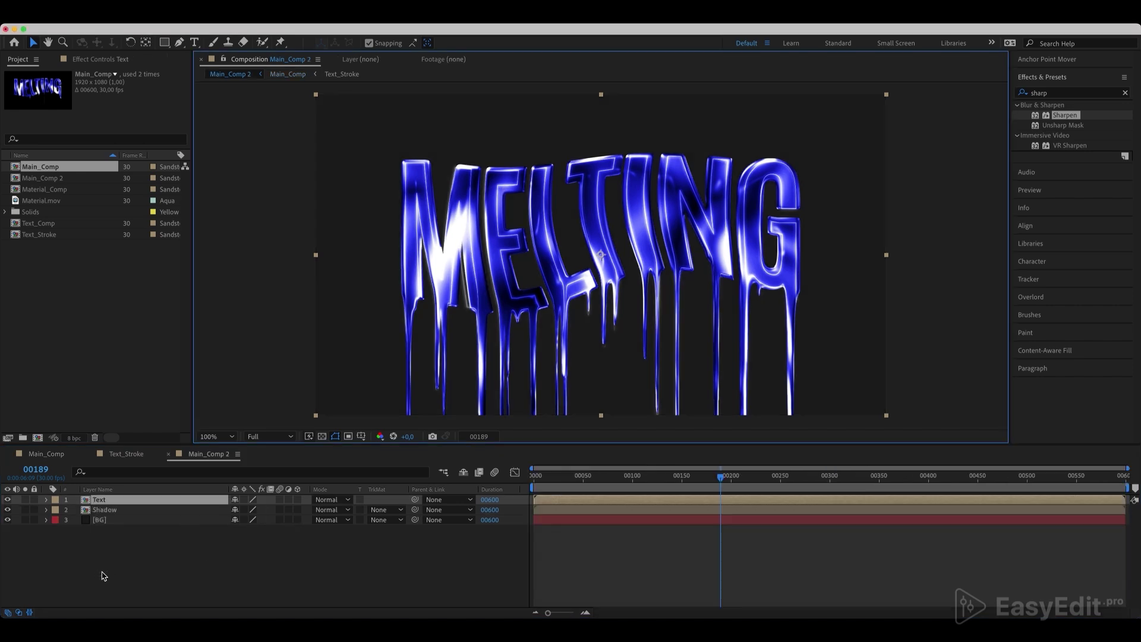
Step: Add an Inner Glow layer style to Text with 50% opacity and 20% noise
right_click(107, 503)
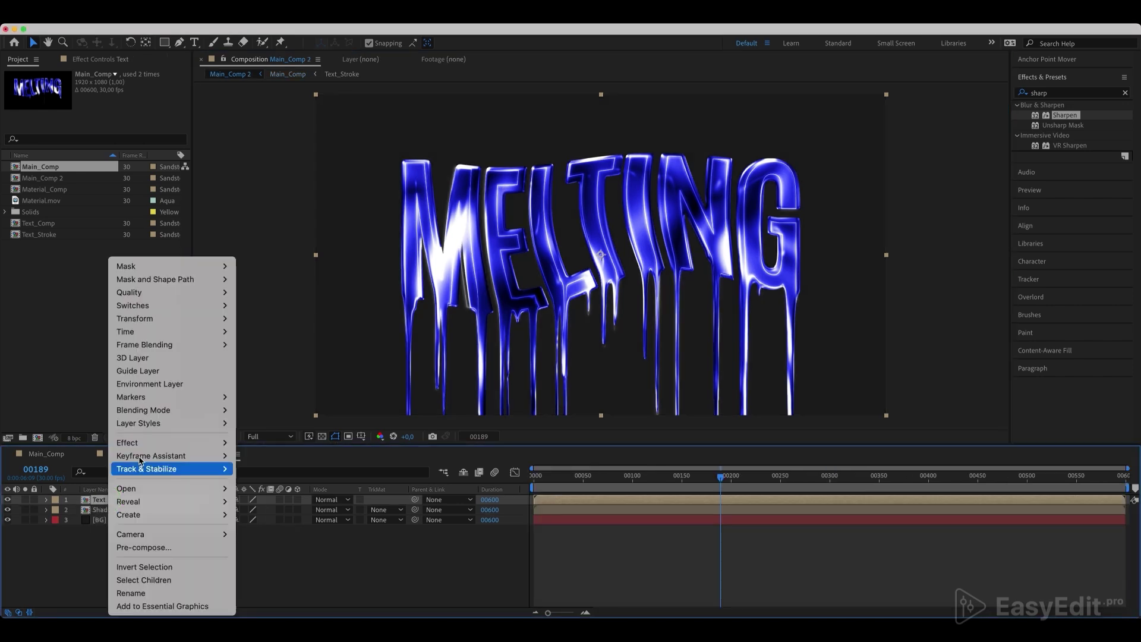
mouse_move(170, 426)
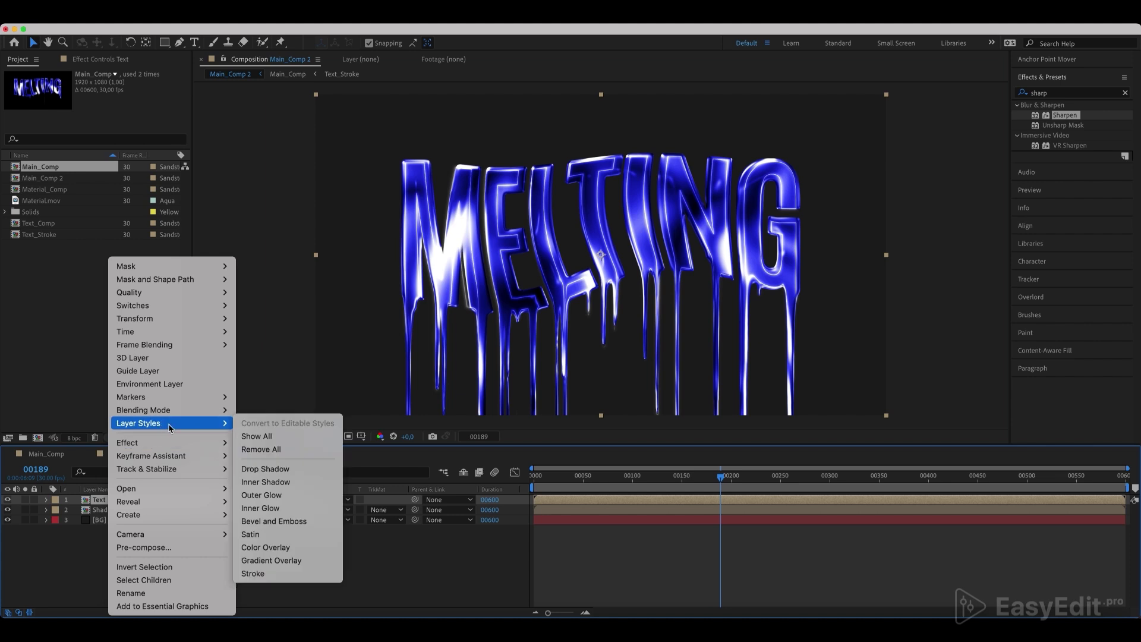
left_click(267, 510)
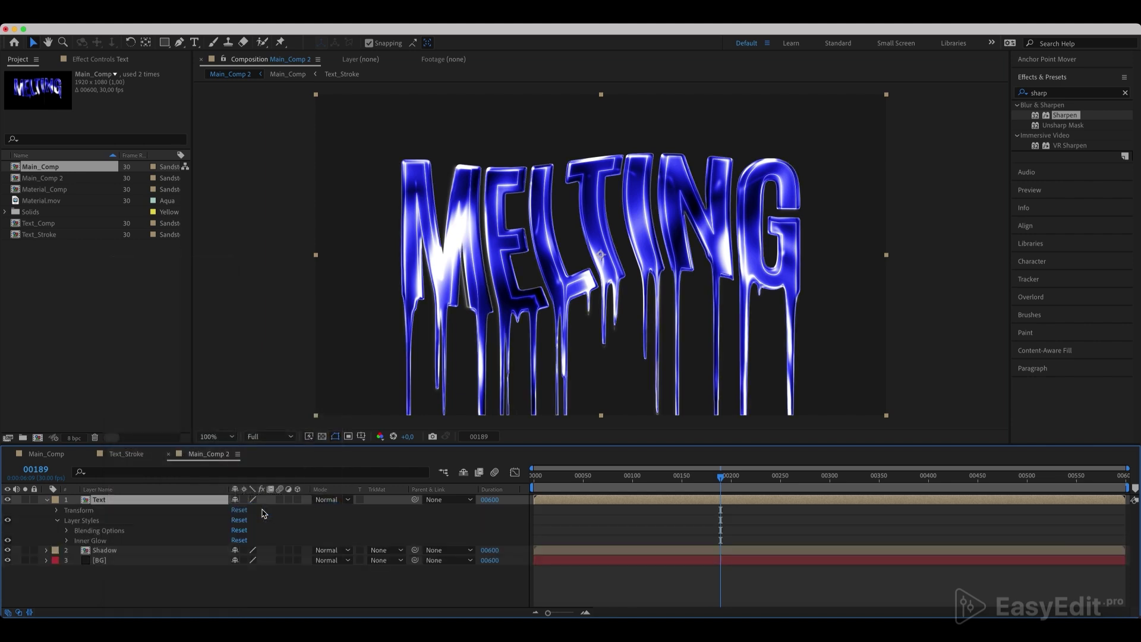
left_click(66, 541)
scroll(70, 542, "down", 2)
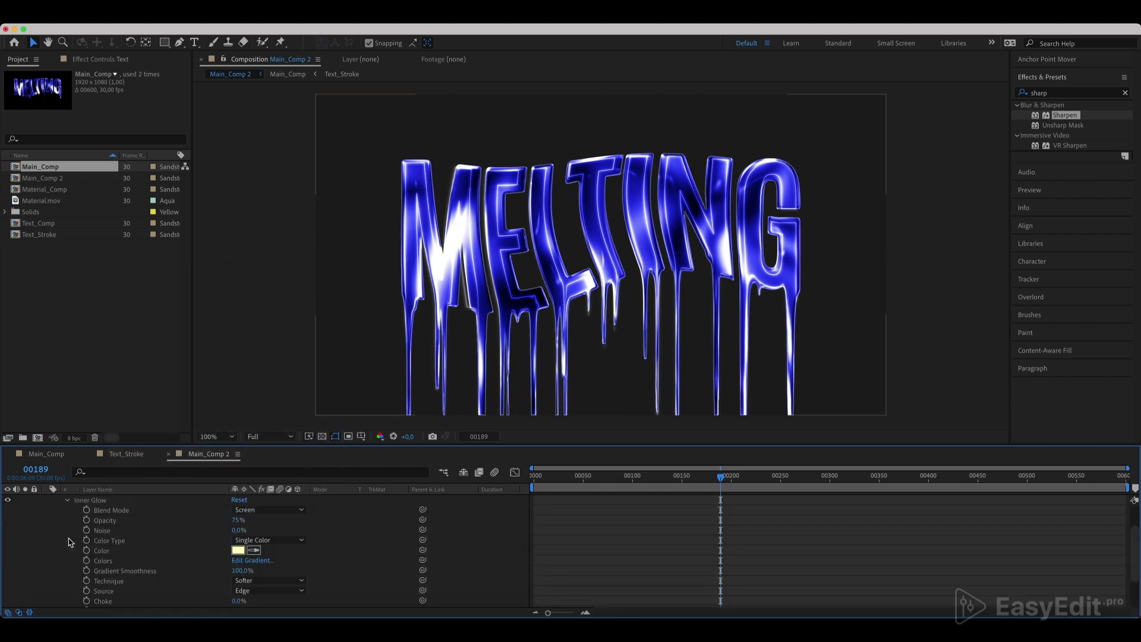
left_click(236, 520)
type("50")
key("Return")
left_click(236, 530)
type("20")
key("Return")
Step: Give the inner glow blue colour 0200FF, size 10 and range 80
left_click(238, 550)
type("0200FF")
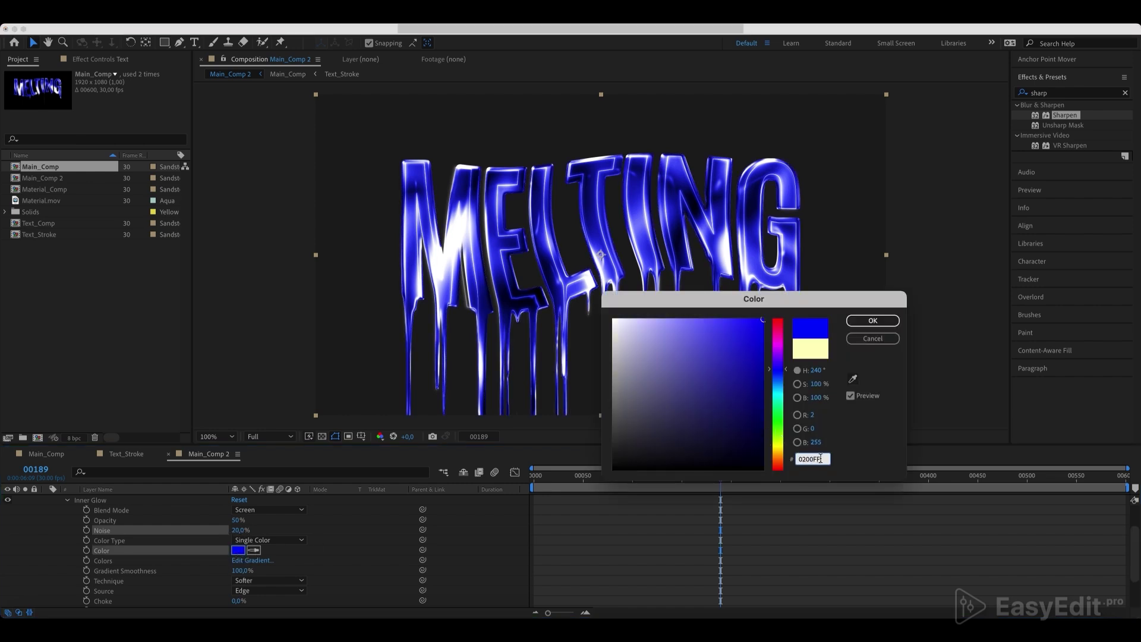
left_click(872, 320)
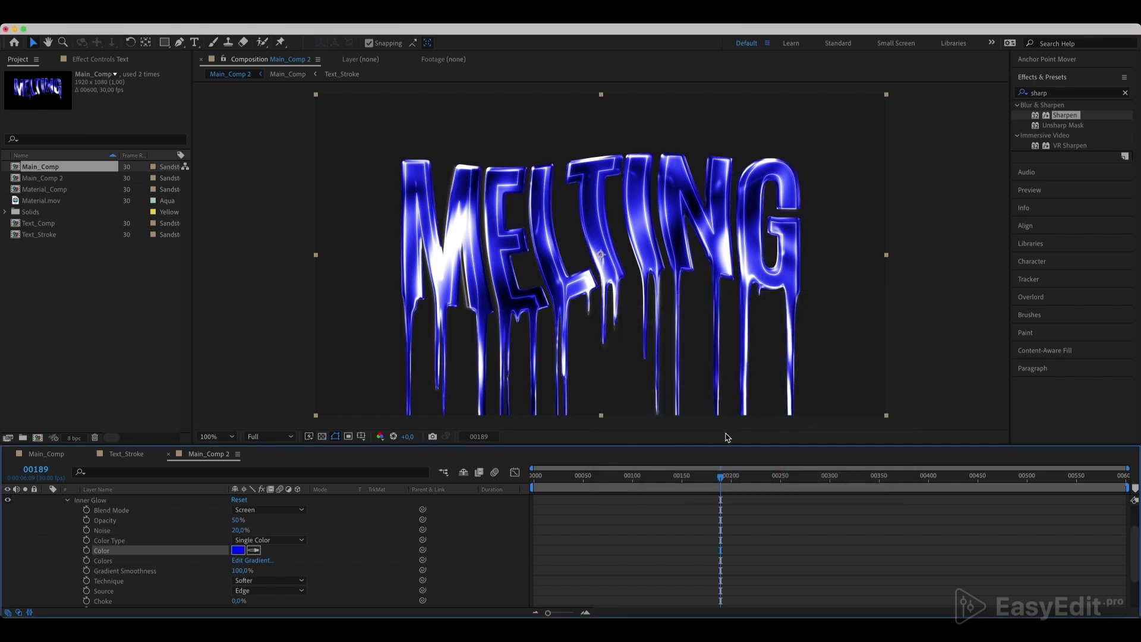
scroll(255, 555, "down", 2)
left_click(235, 562)
type("10")
key("Return")
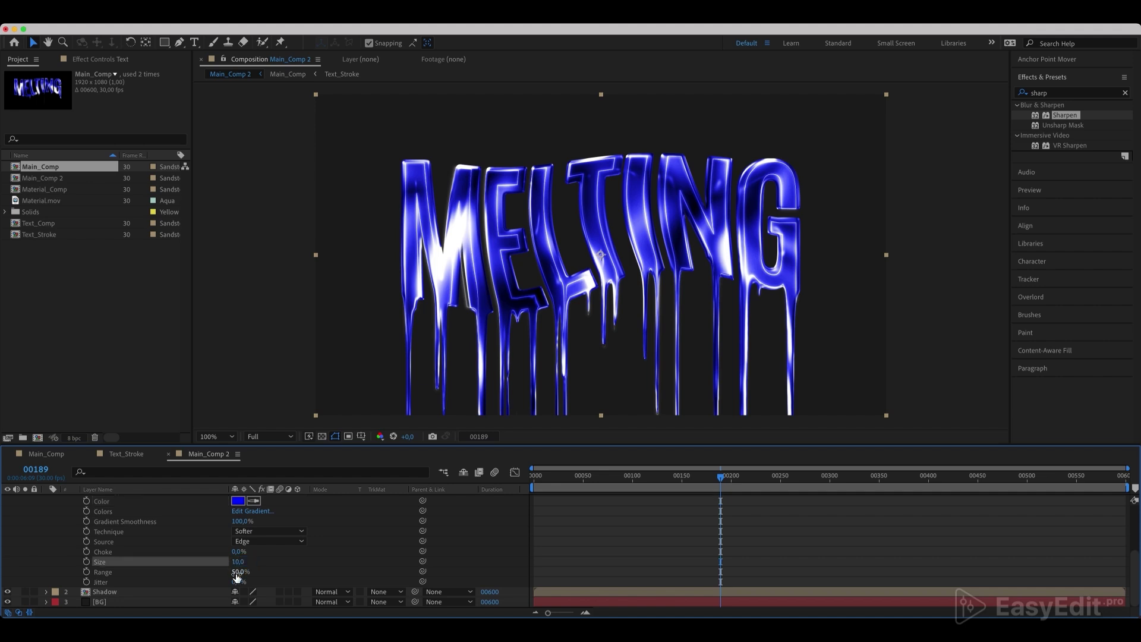
left_click(237, 572)
key("Return")
scroll(178, 535, "up", 5)
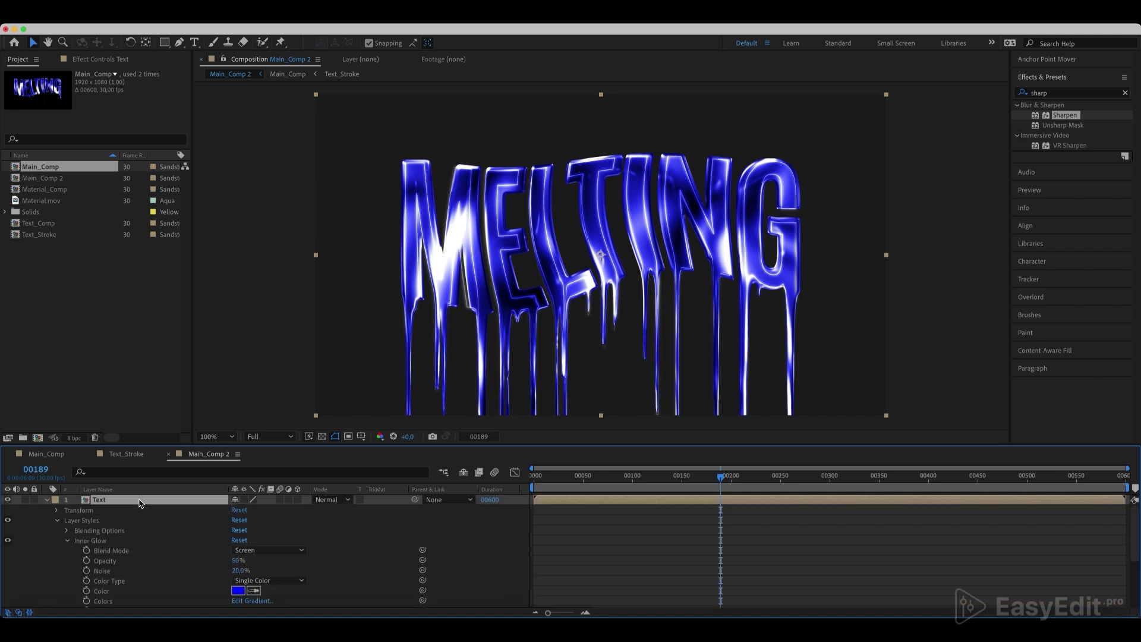
Step: Add a Bevel and Emboss layer style to Text with size 20
right_click(139, 502)
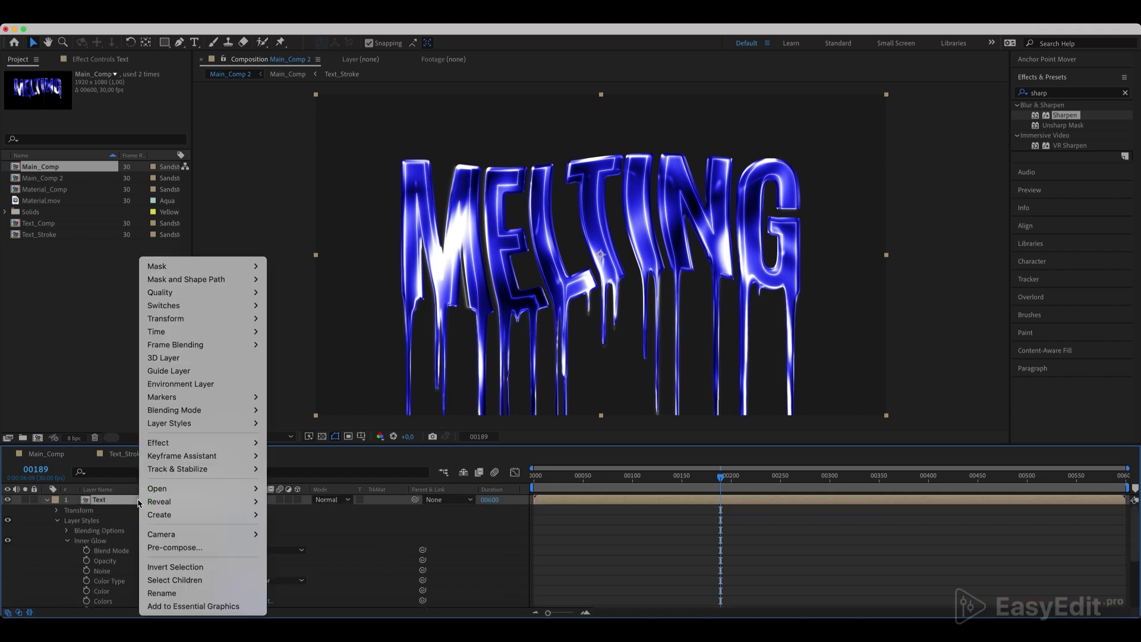
mouse_move(193, 427)
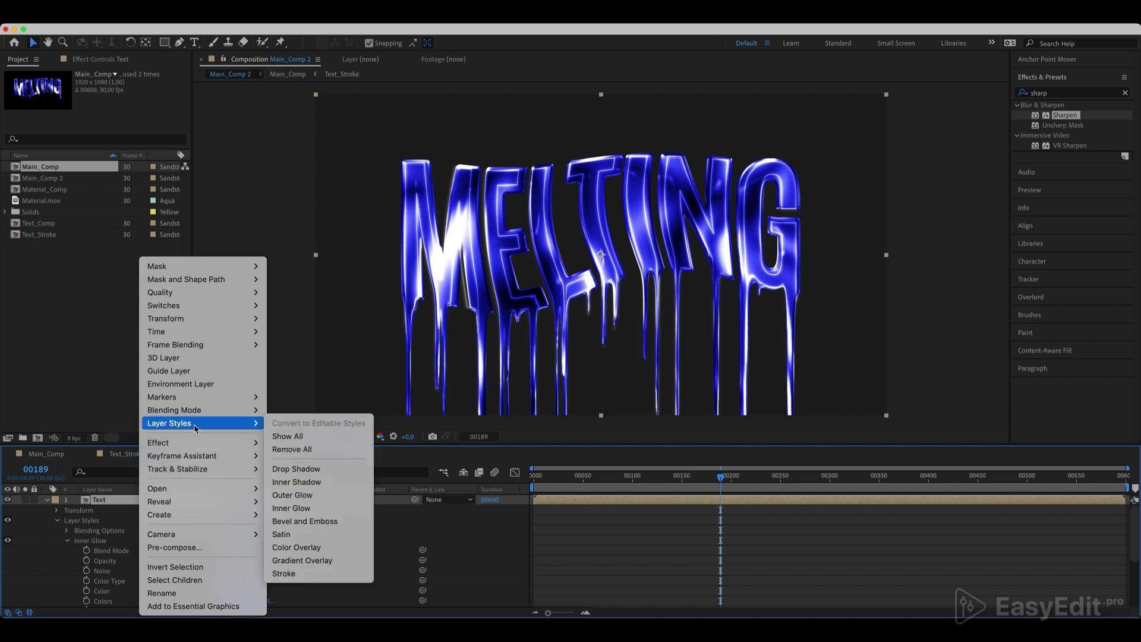
left_click(305, 522)
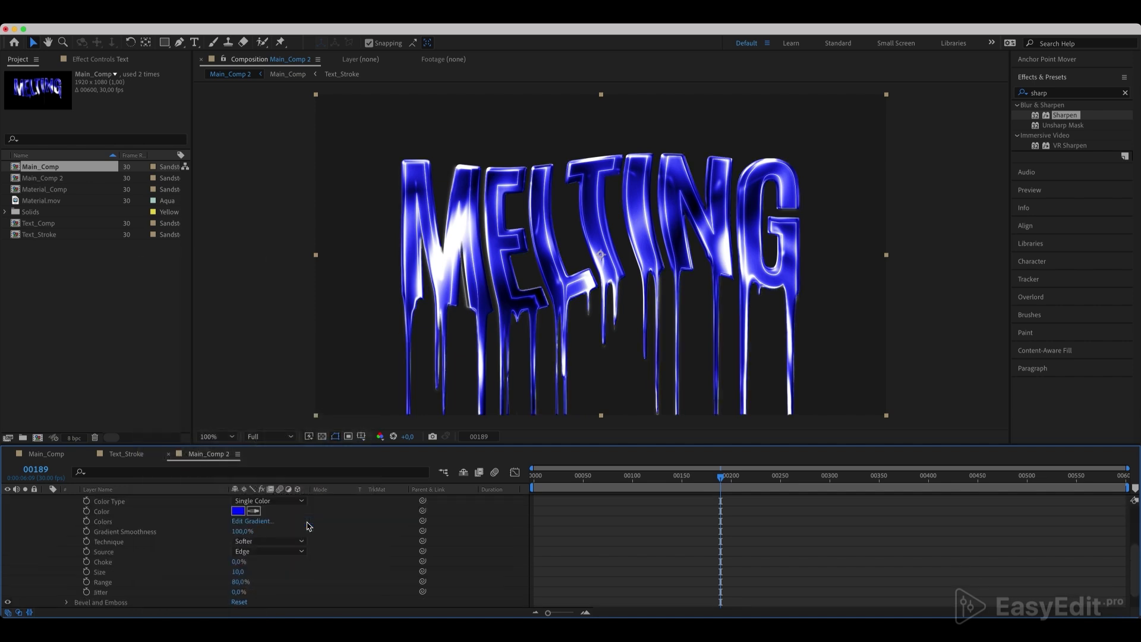
scroll(166, 572, "down", 2)
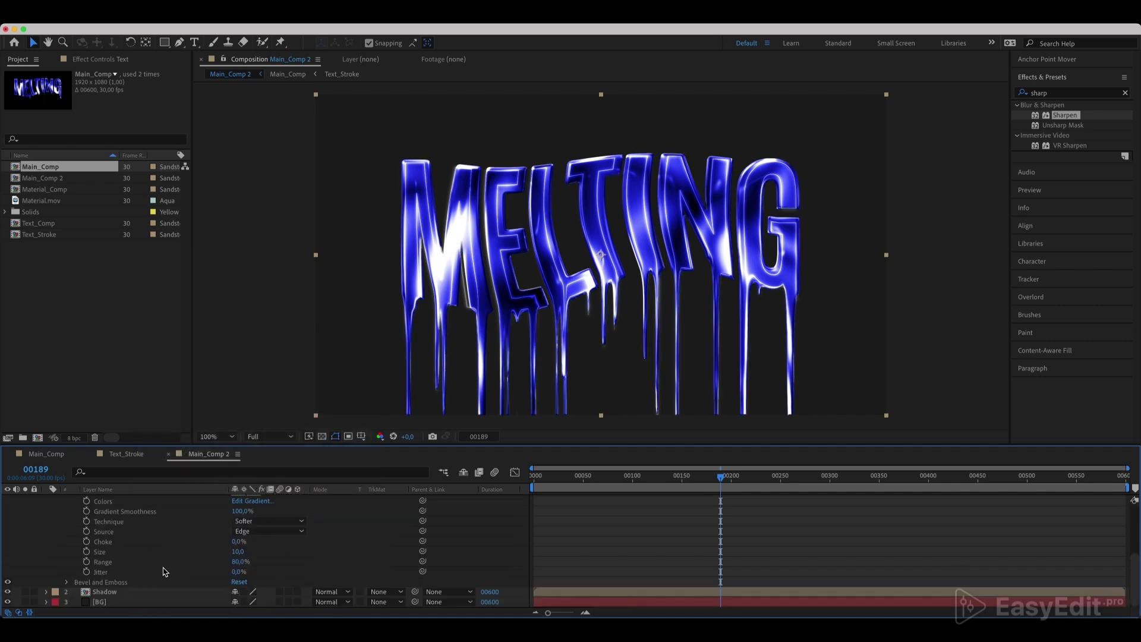
left_click(66, 582)
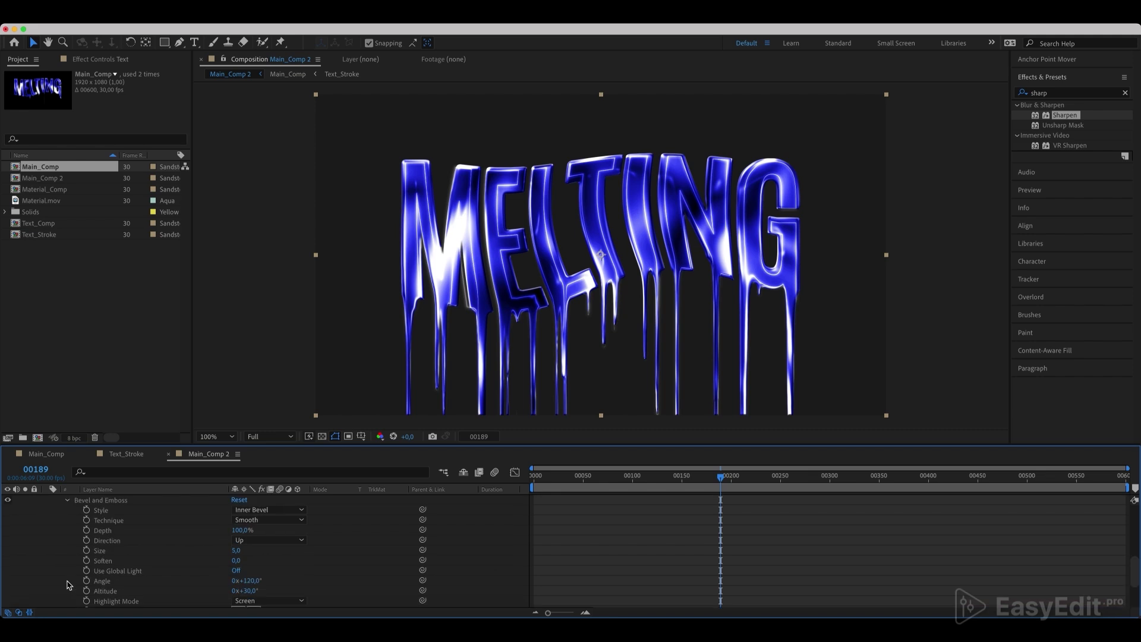
left_click(236, 551)
type("20")
key("Return")
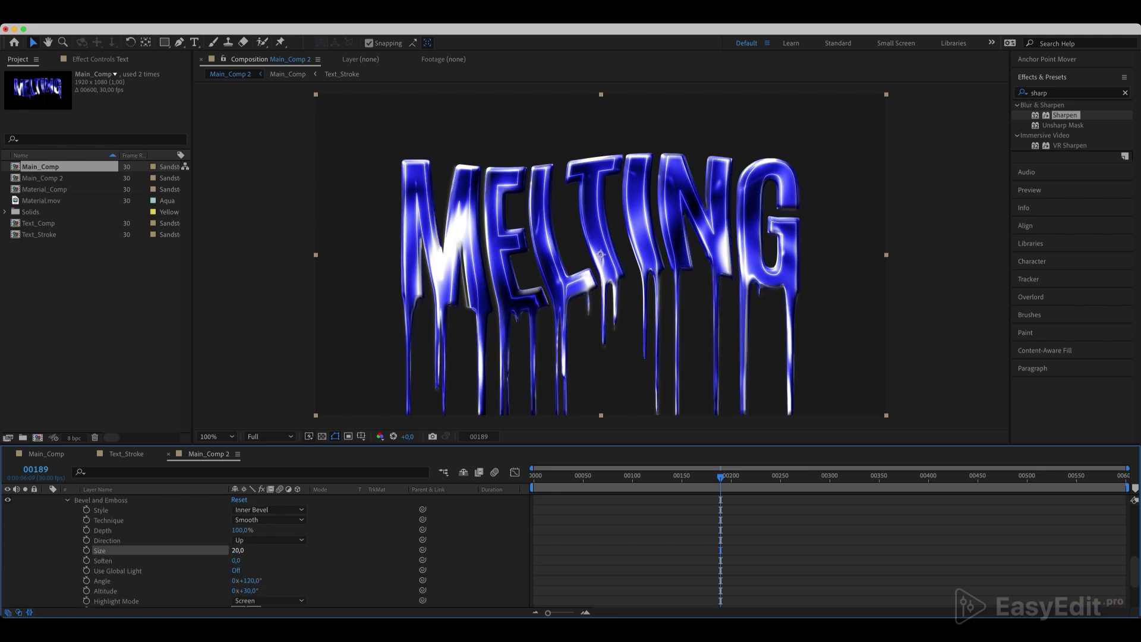
Step: Set the bevel soften to 6.5 and its lighting angle to 270°
left_click(236, 561)
type("6.5")
key("Return")
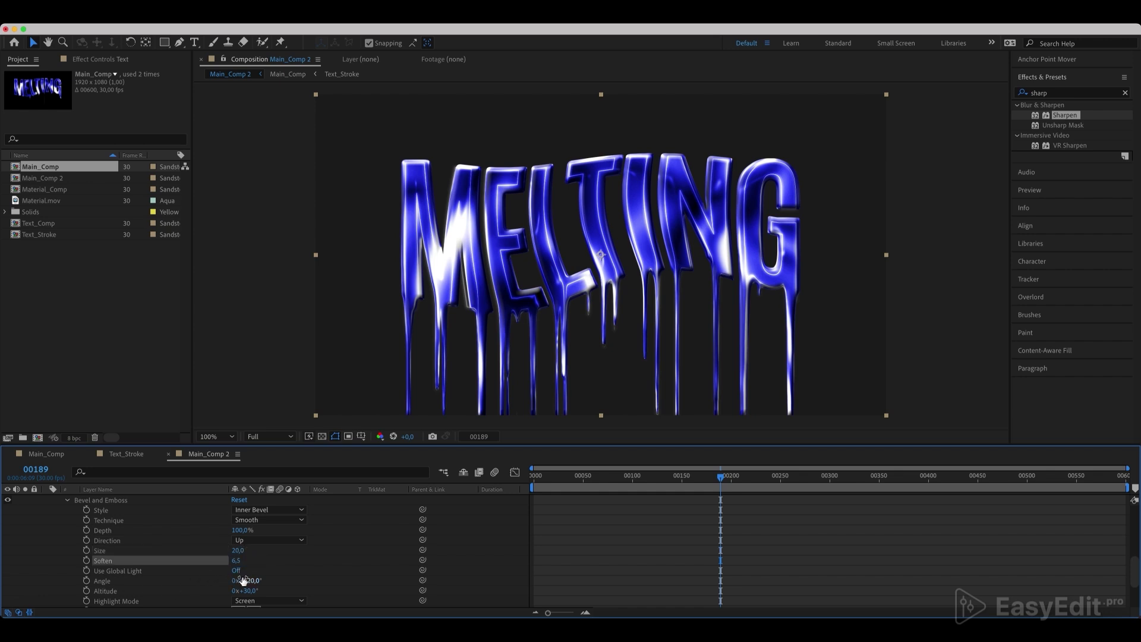
left_click_drag(245, 580, 438, 563)
left_click(248, 580)
key("Return")
scroll(157, 525, "up", 5)
Step: Collapse and hide the Text layer, then select the Shadow layer
key("u")
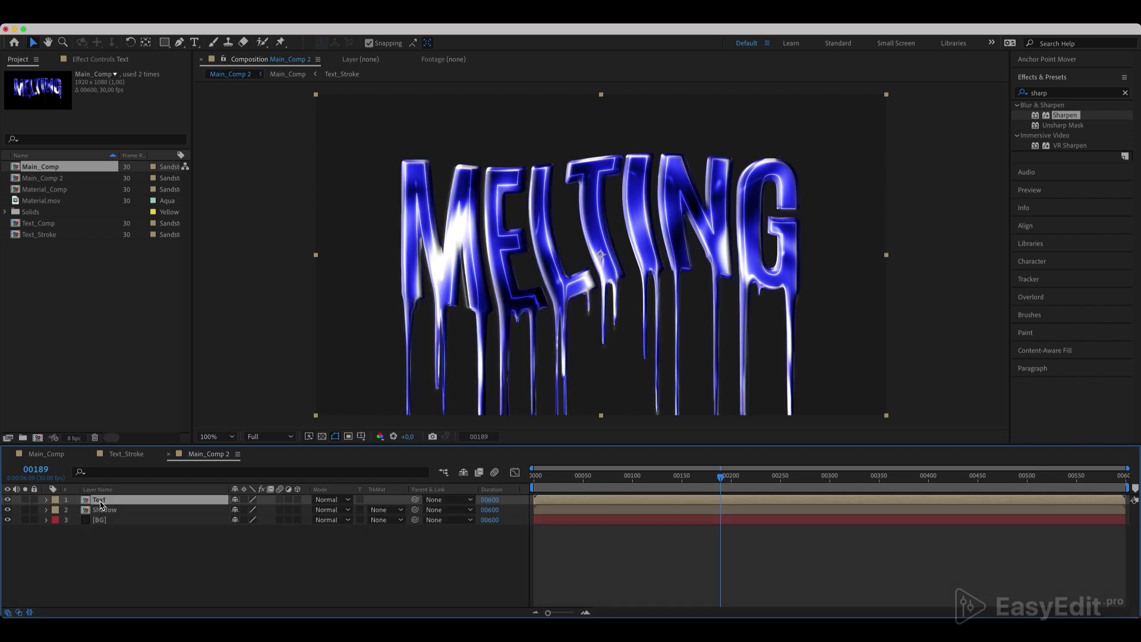
left_click(7, 500)
left_click(94, 510)
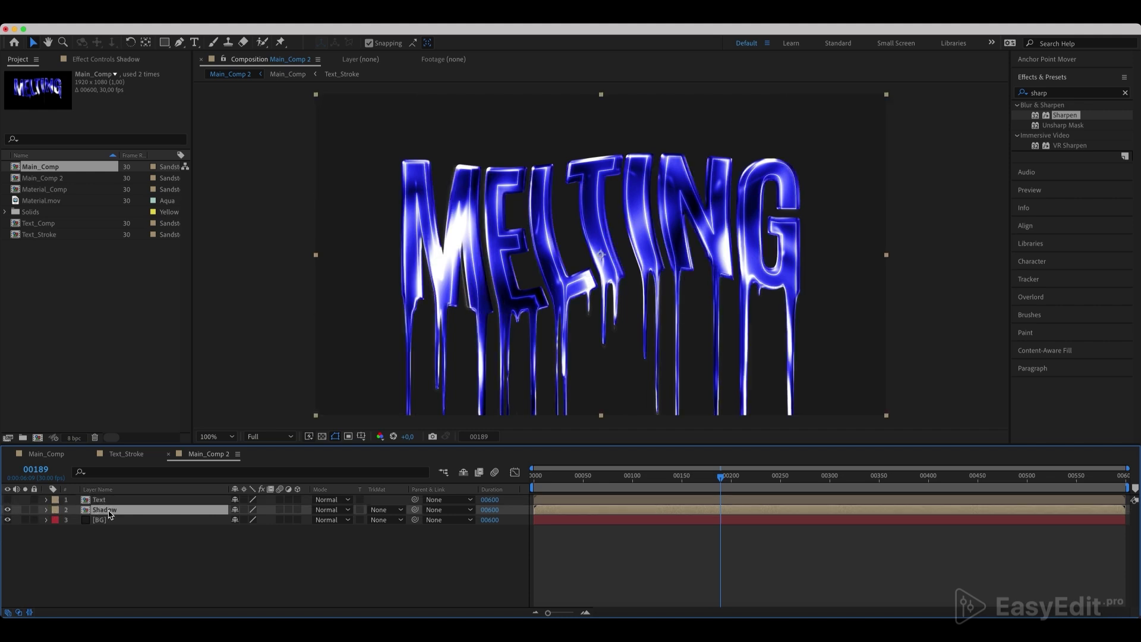
Step: Apply the Gradient Ramp effect to the Shadow layer
left_click(1125, 93)
left_click(1100, 94)
type("grad")
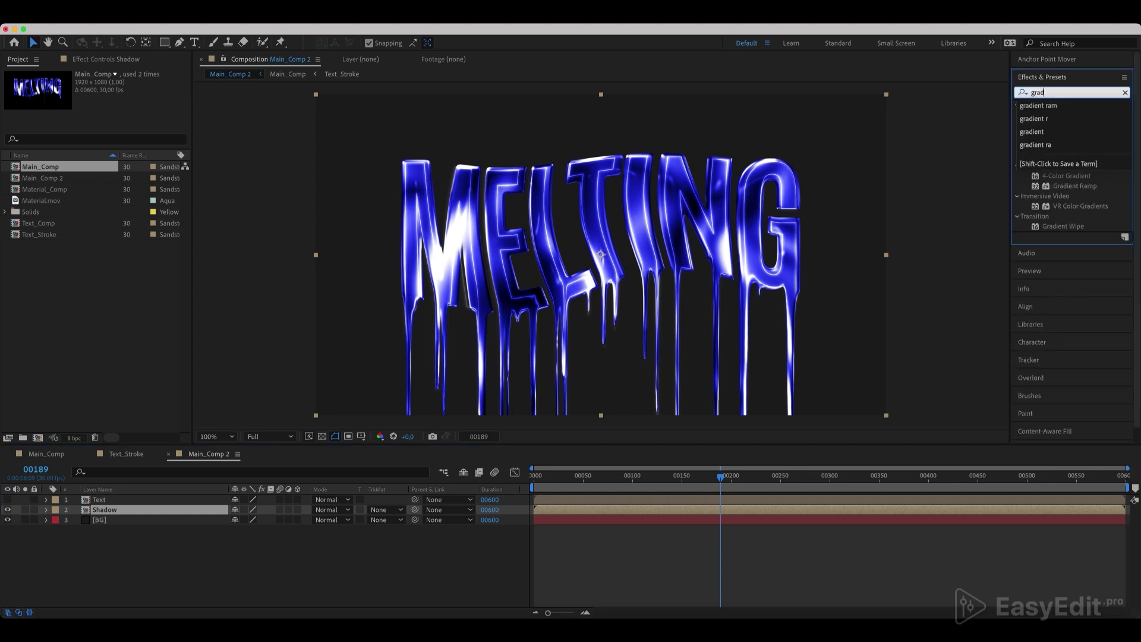
type("ie")
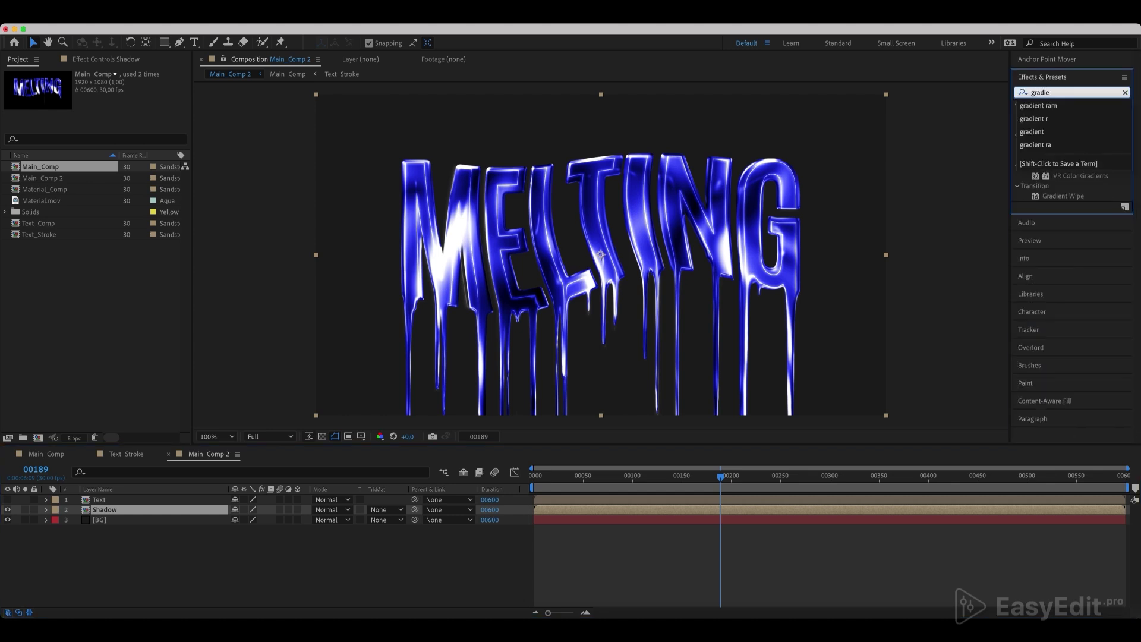
type("nt ra")
left_click(1075, 115)
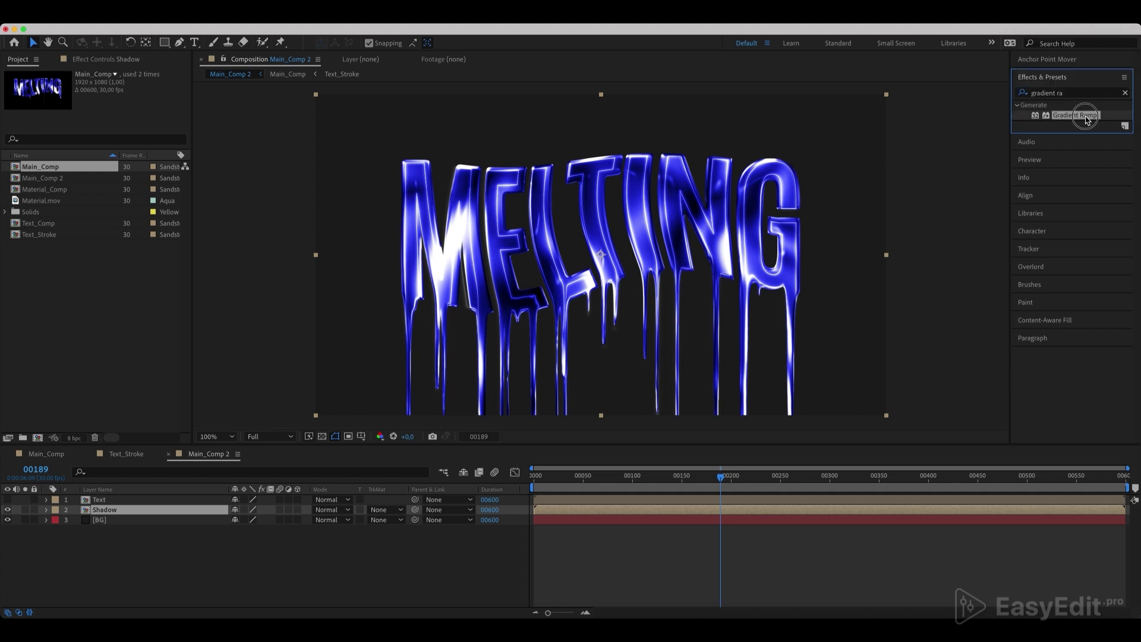
left_click_drag(1074, 115, 102, 516)
Step: Set the ramp to white start colour and blue 0200FF end colour
left_click(111, 104)
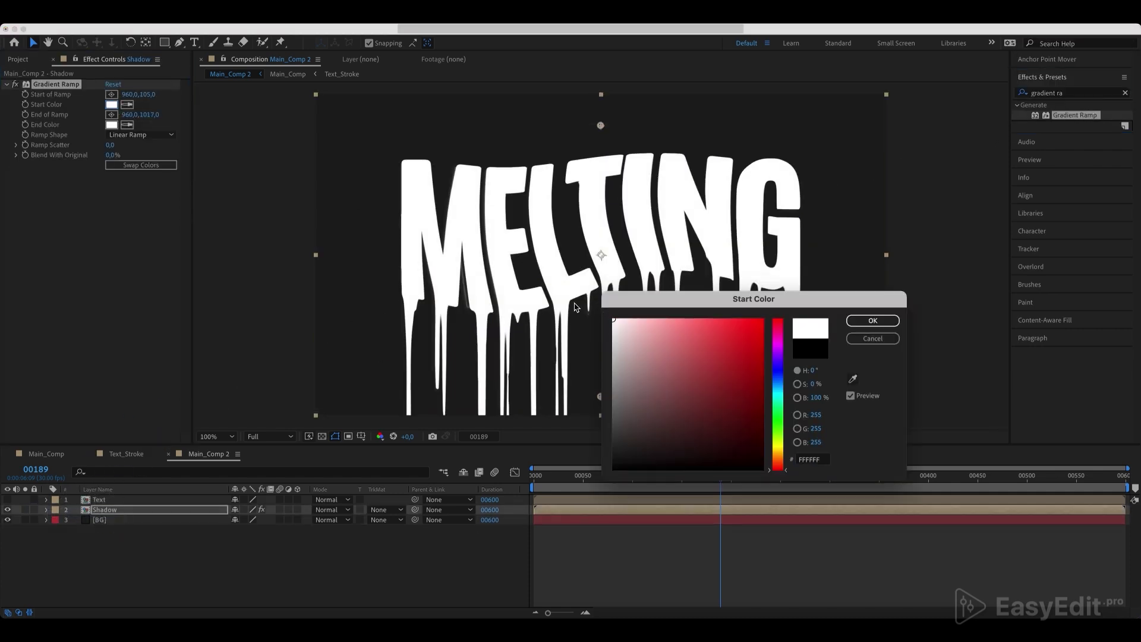
left_click(873, 321)
left_click(111, 124)
type("0200FF")
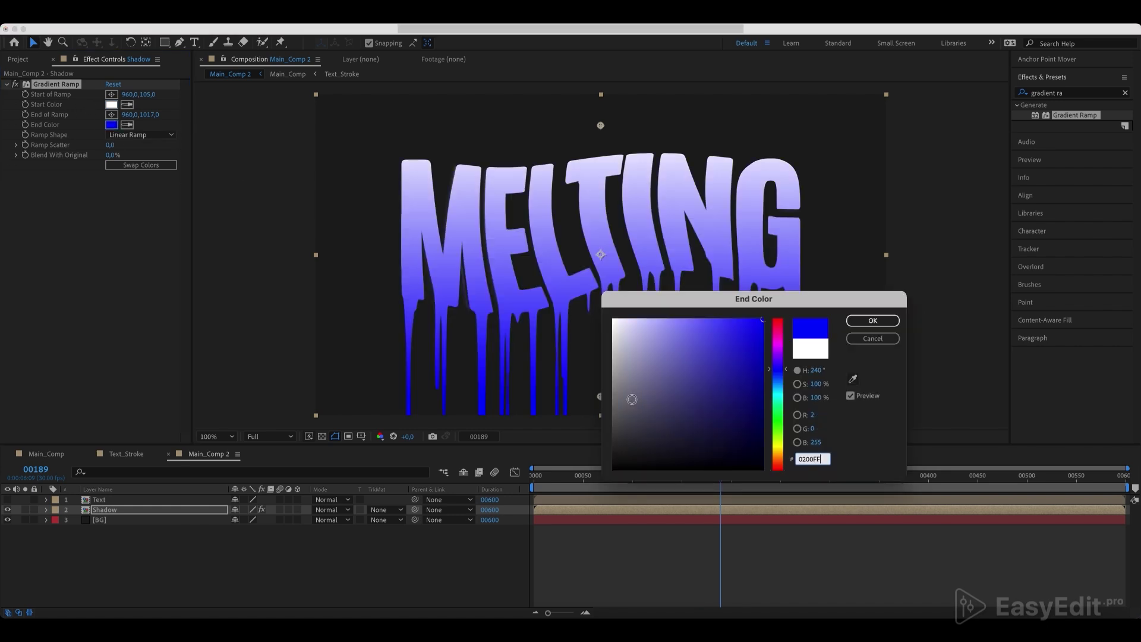
left_click(867, 316)
left_click(1126, 93)
type("glow")
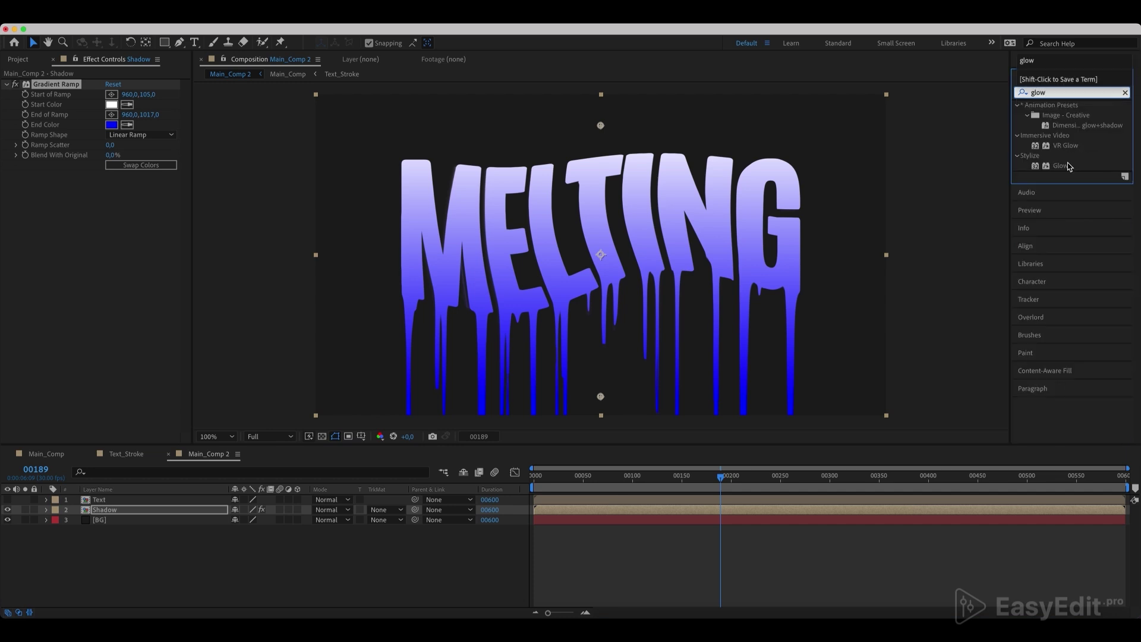
Step: Apply Glow to Shadow above Gradient Ramp with threshold 100% and radius 60
left_click_drag(1061, 166, 115, 515)
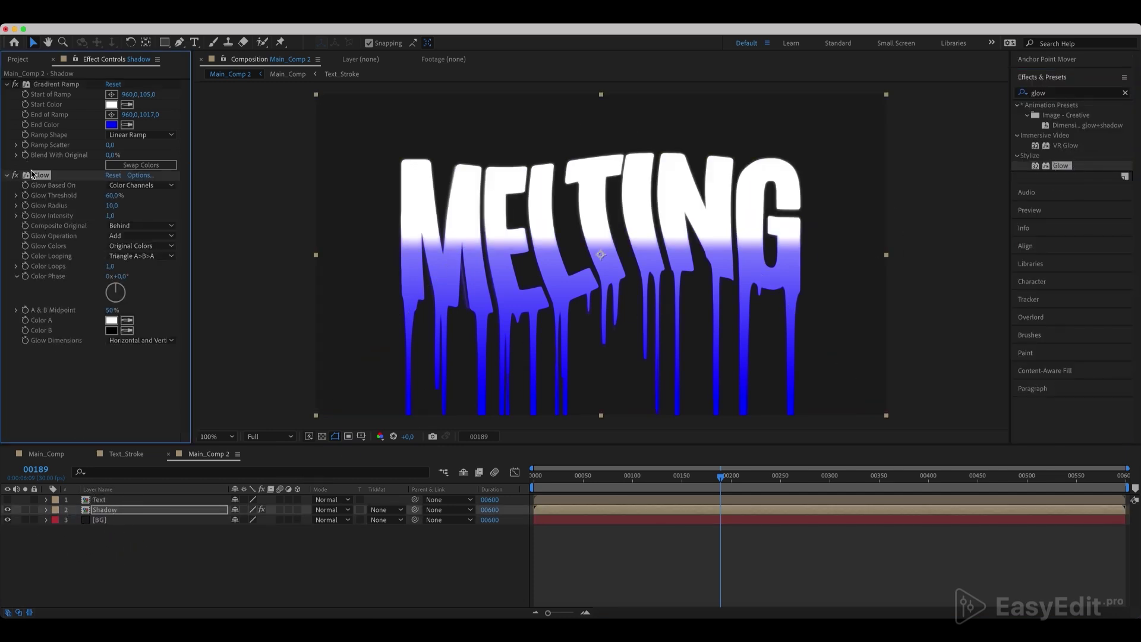
left_click_drag(36, 177, 45, 85)
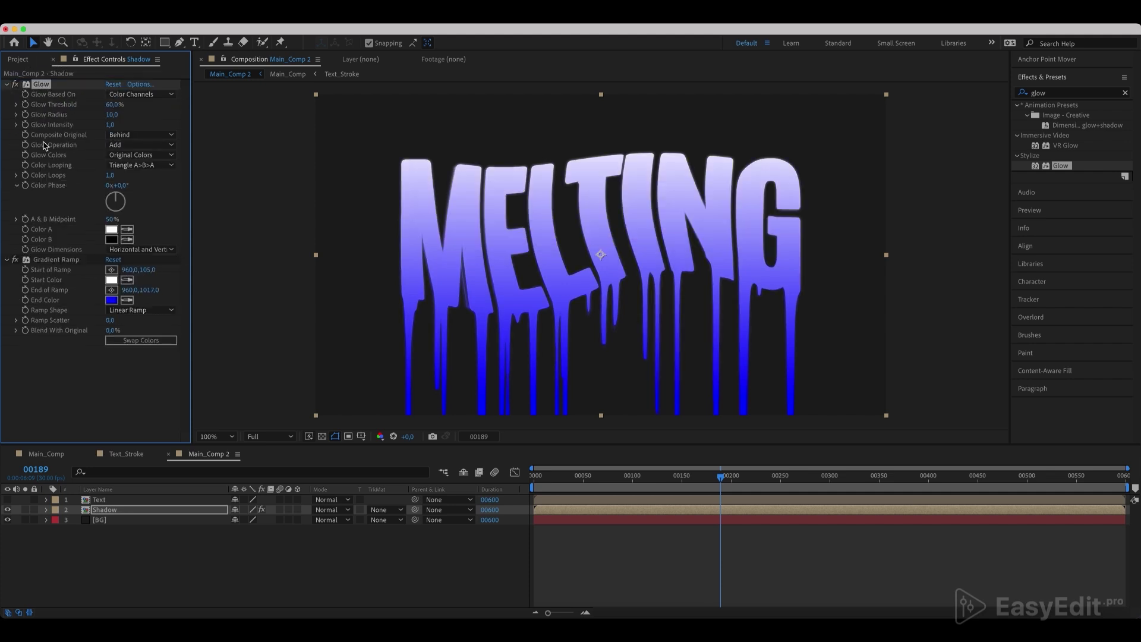
left_click(112, 104)
type("100")
key("Return")
left_click(111, 114)
type("60")
key("Return")
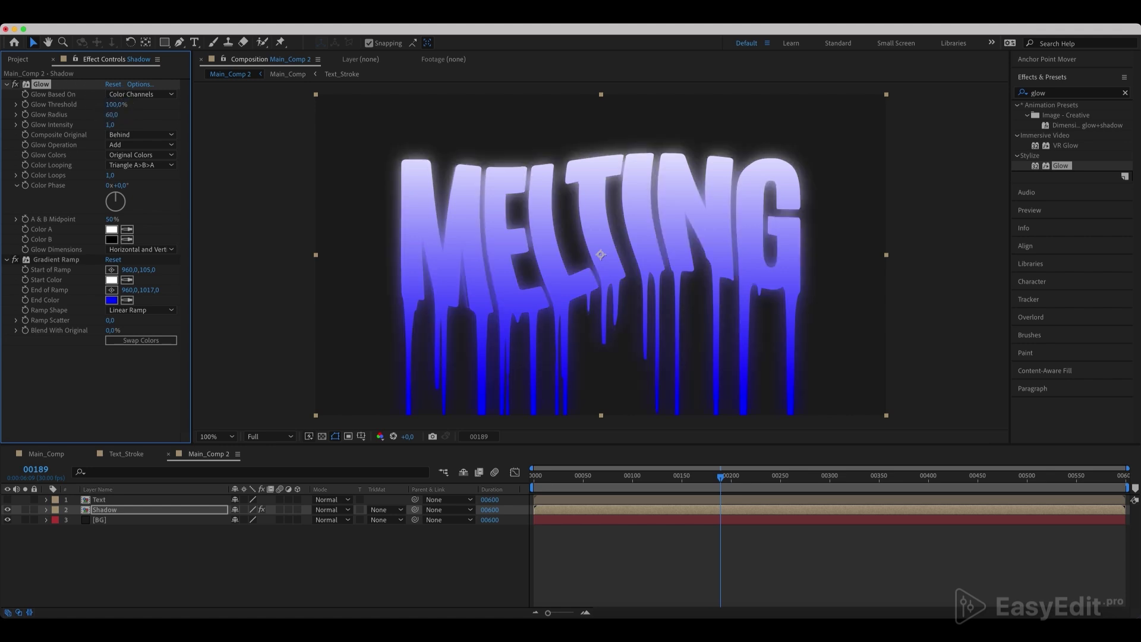
Step: Set glow intensity to 0.4 and Glow Dimensions to Vertical, then duplicate the Glow
left_click(111, 125)
type("0,4")
key("Return")
left_click(127, 252)
left_click(127, 290)
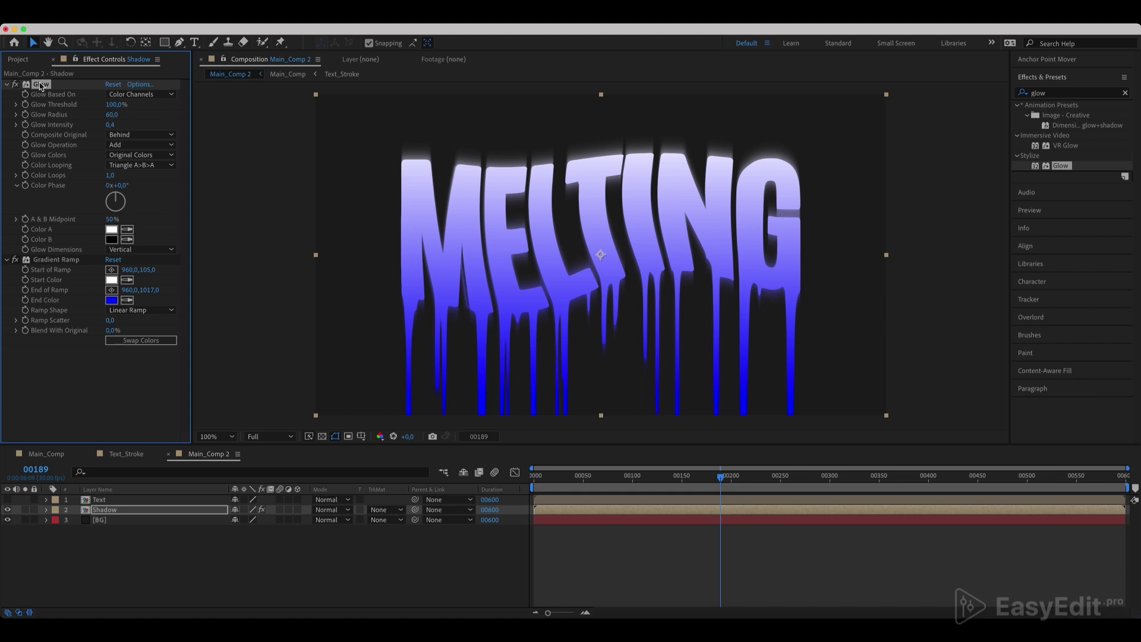
key("super+d")
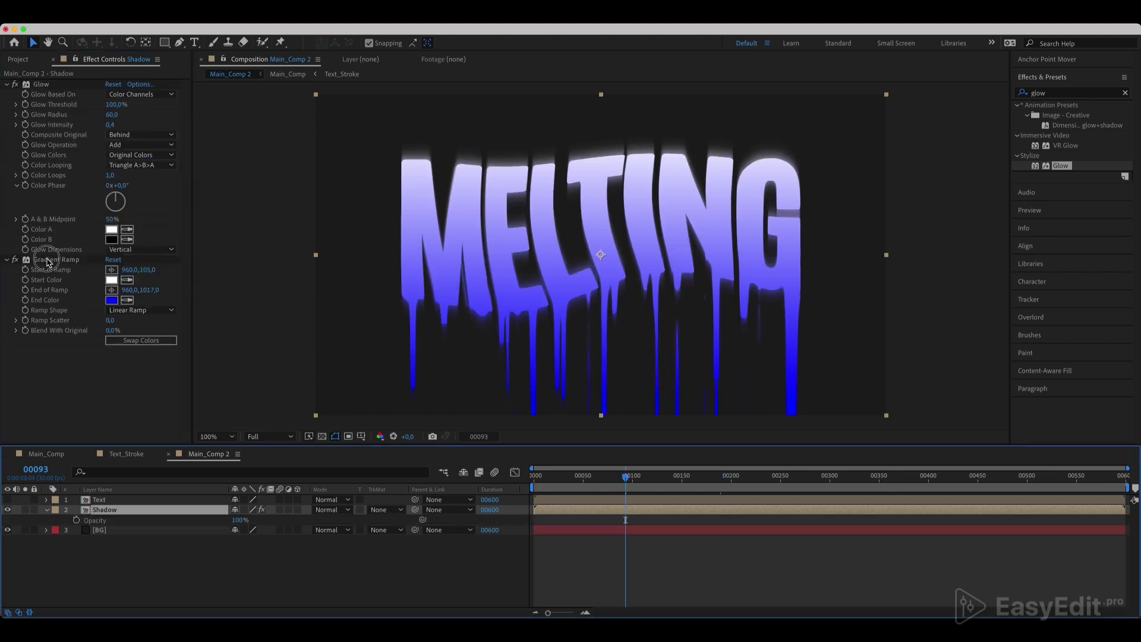
Step: Delete the duplicate glow and move the ramp's end point down to 960,1272
left_click(46, 259)
key("Delete")
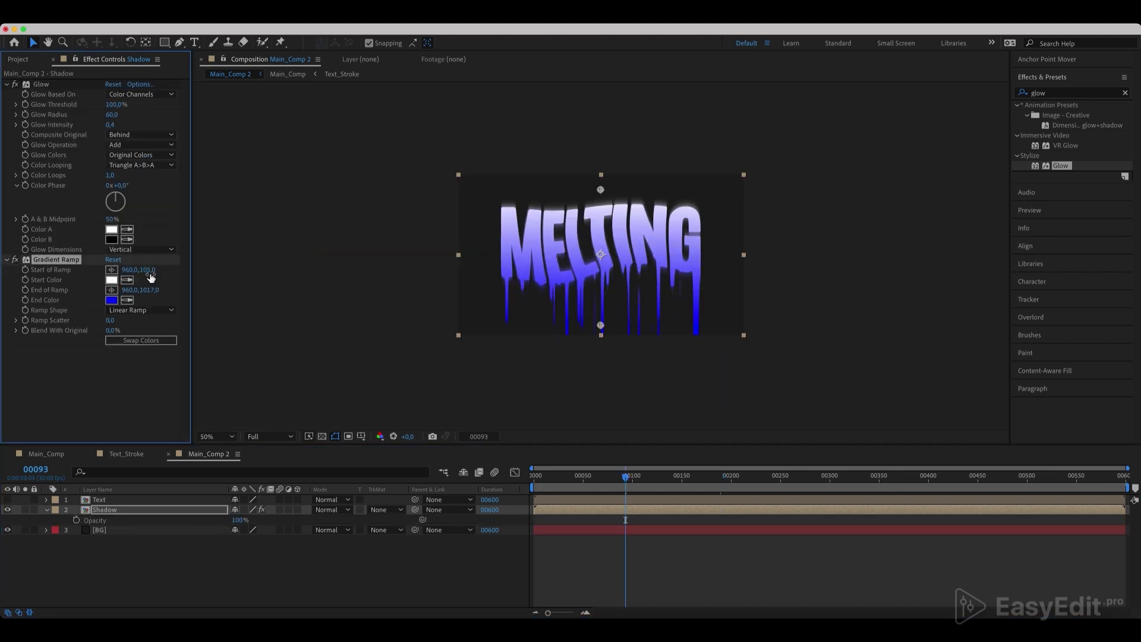
left_click_drag(151, 275, 2, 266)
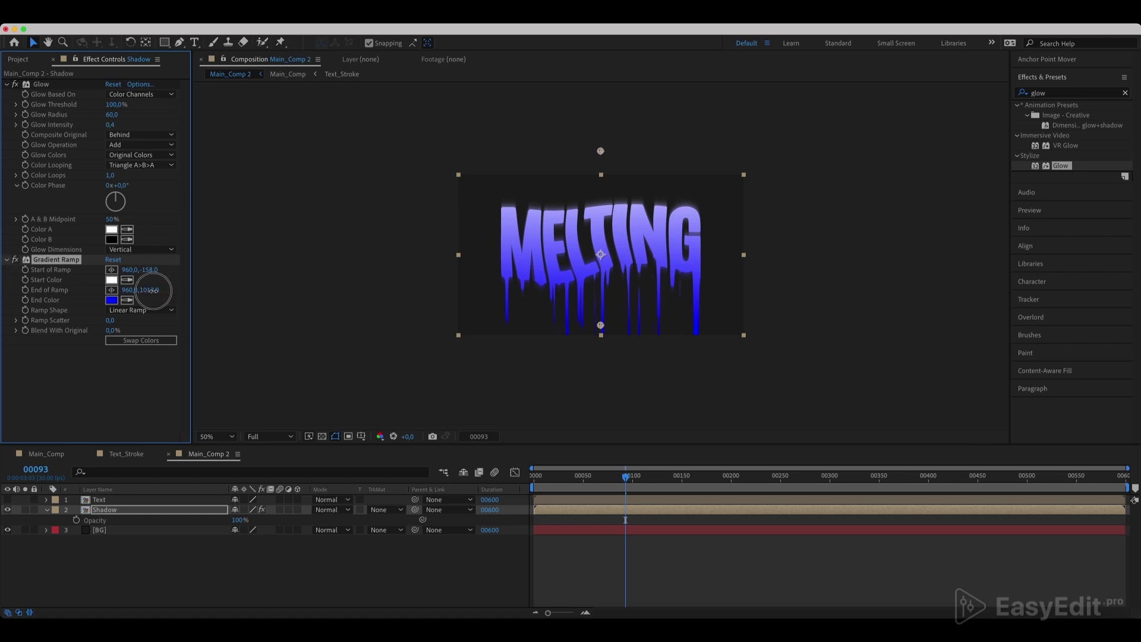
left_click_drag(147, 290, 301, 287)
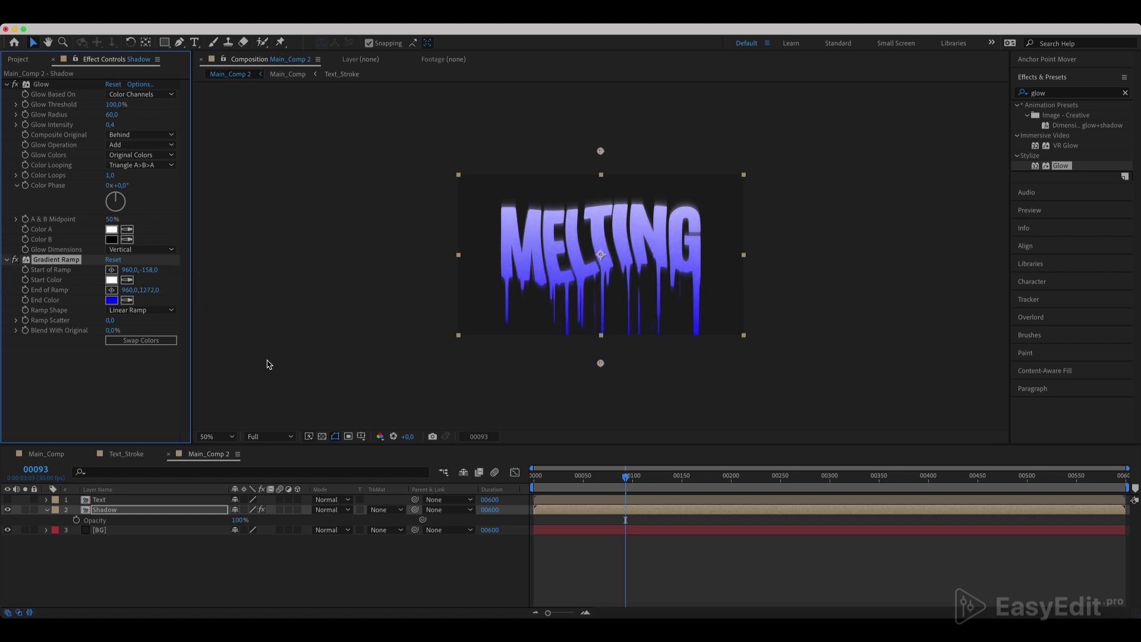
Step: Fit the viewer, make the Text layer visible again and inspect the chrome drips
left_click(218, 436)
left_click(234, 238)
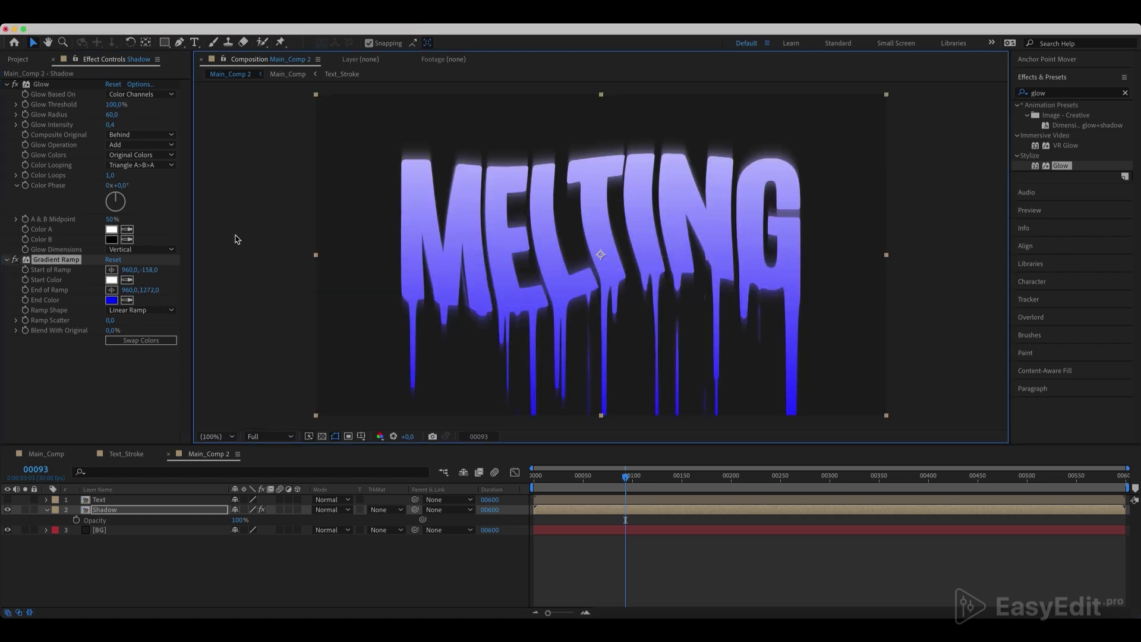
left_click(7, 500)
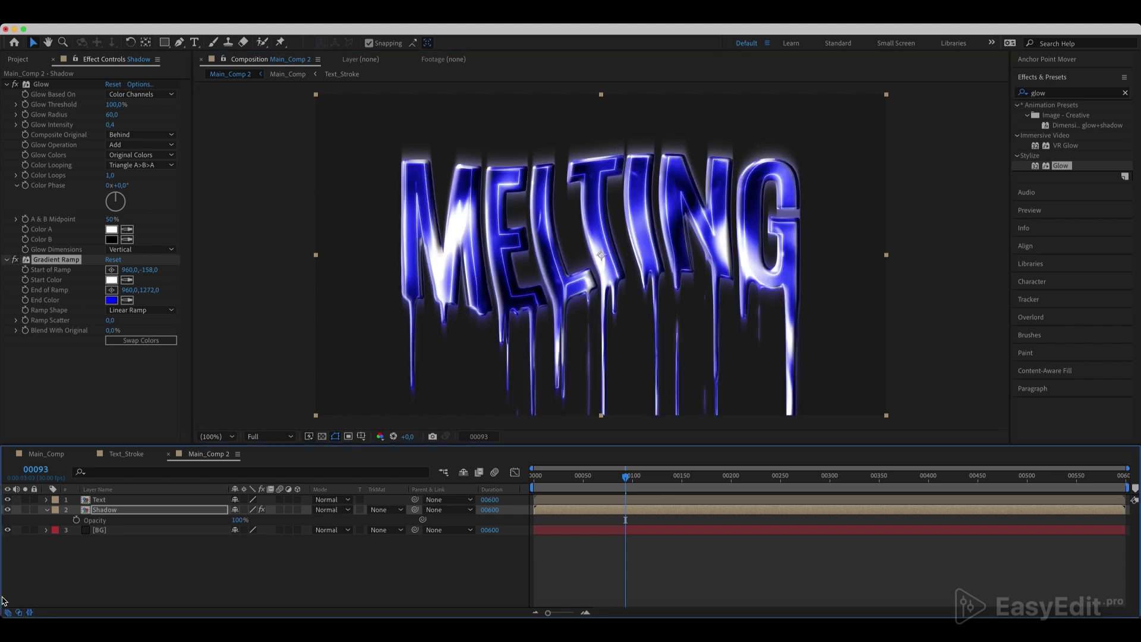
key("t")
key("period")
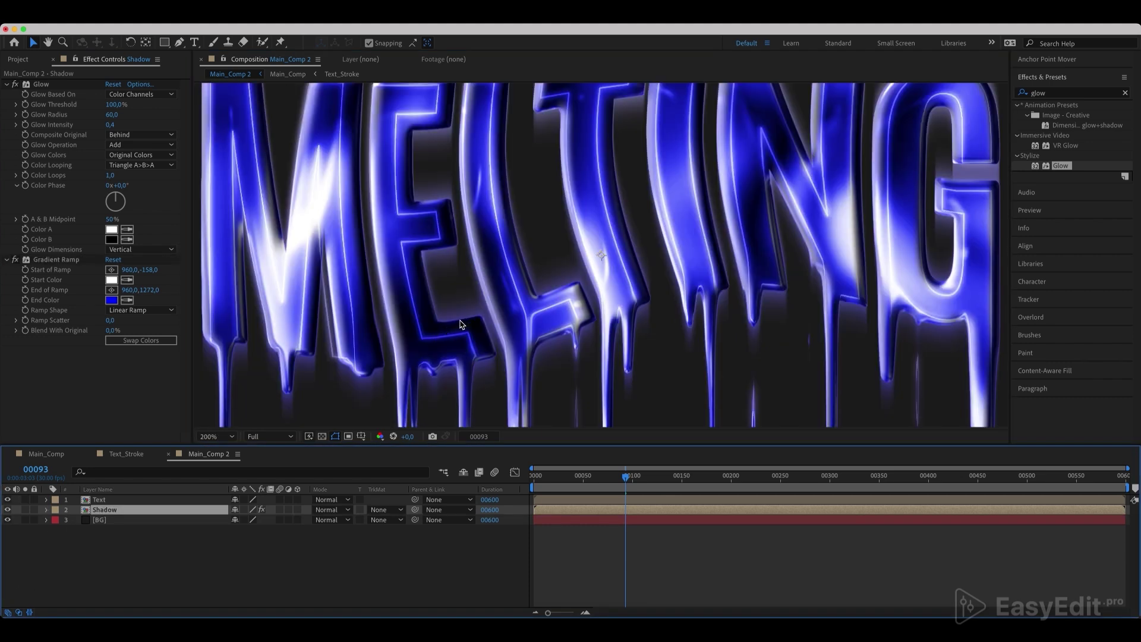
key("comma")
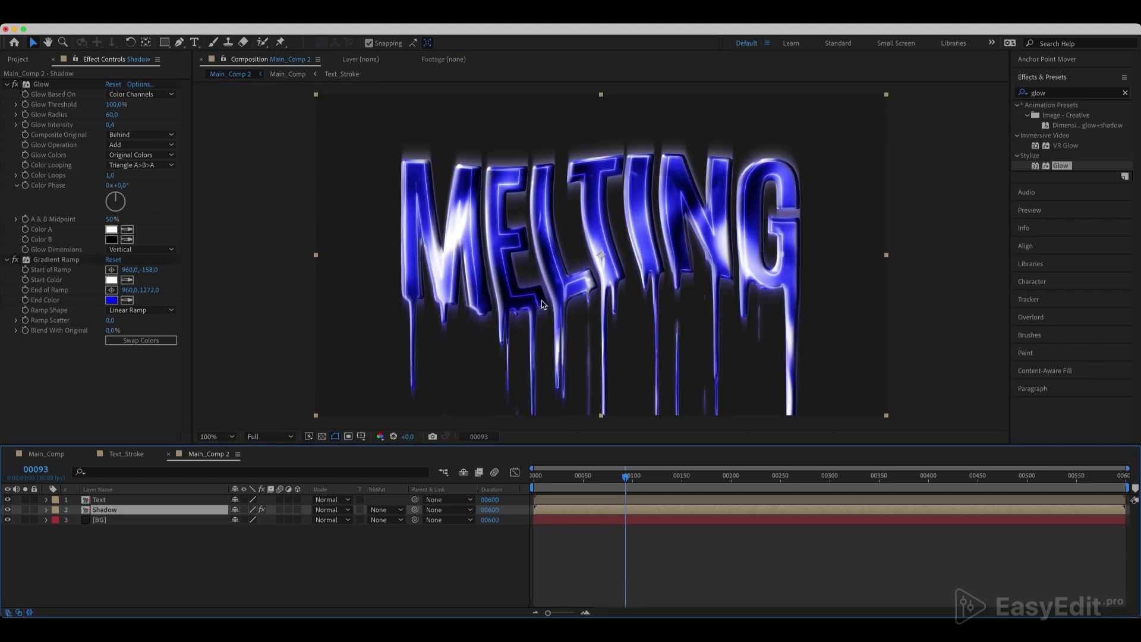
key("period")
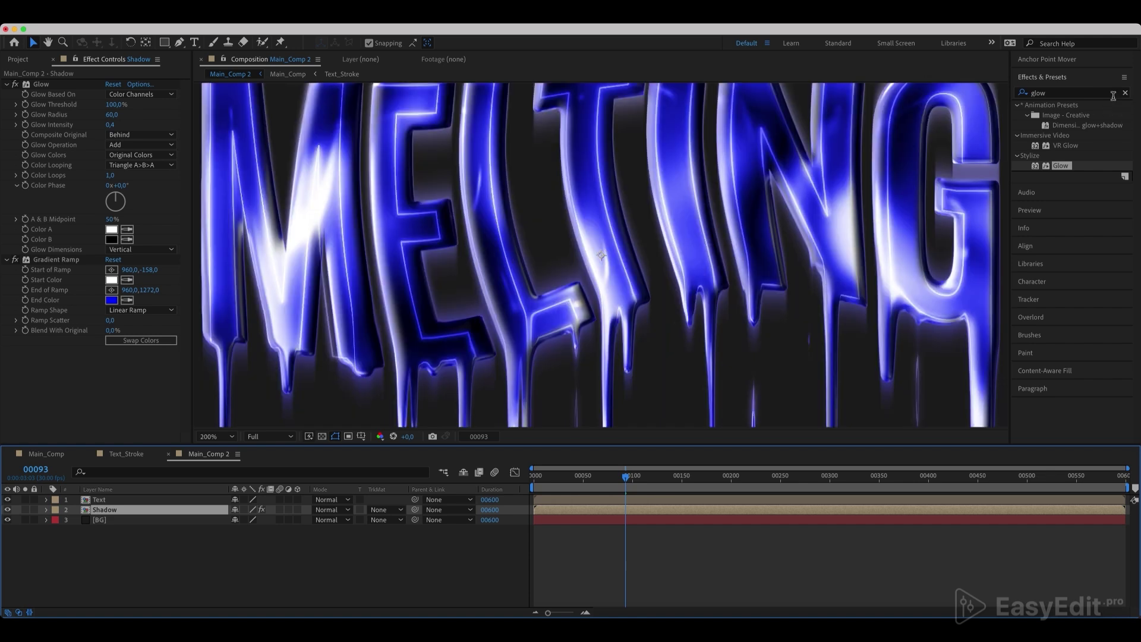
left_click(1106, 93)
left_click(1126, 92)
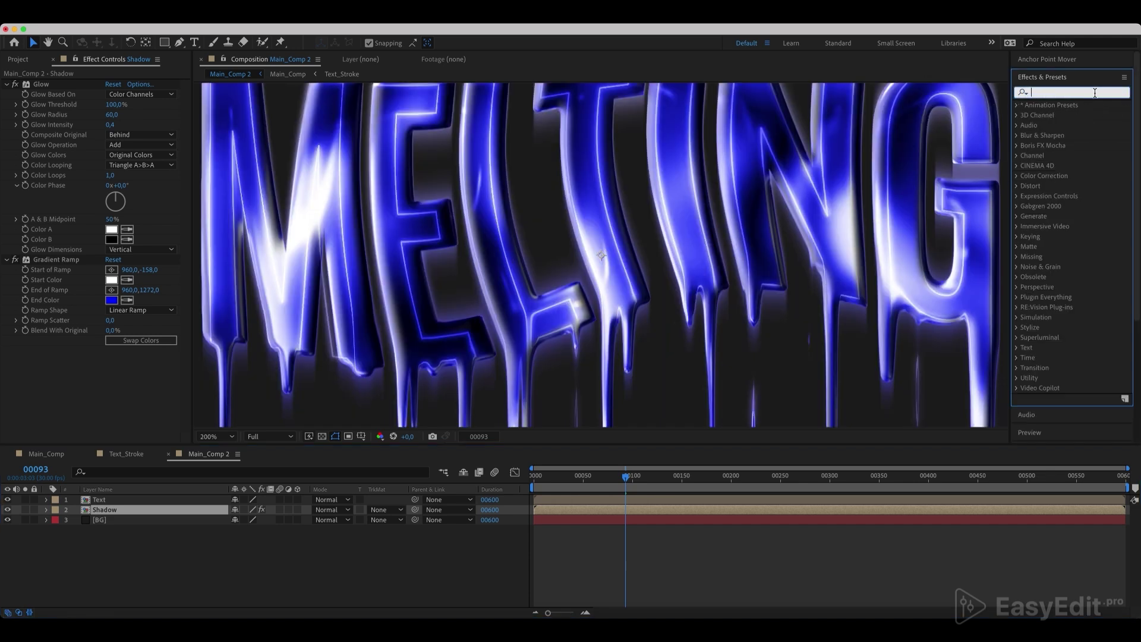
Step: Apply Simple Choker to Shadow above Glow with Choke Matte 0.70
type("simple")
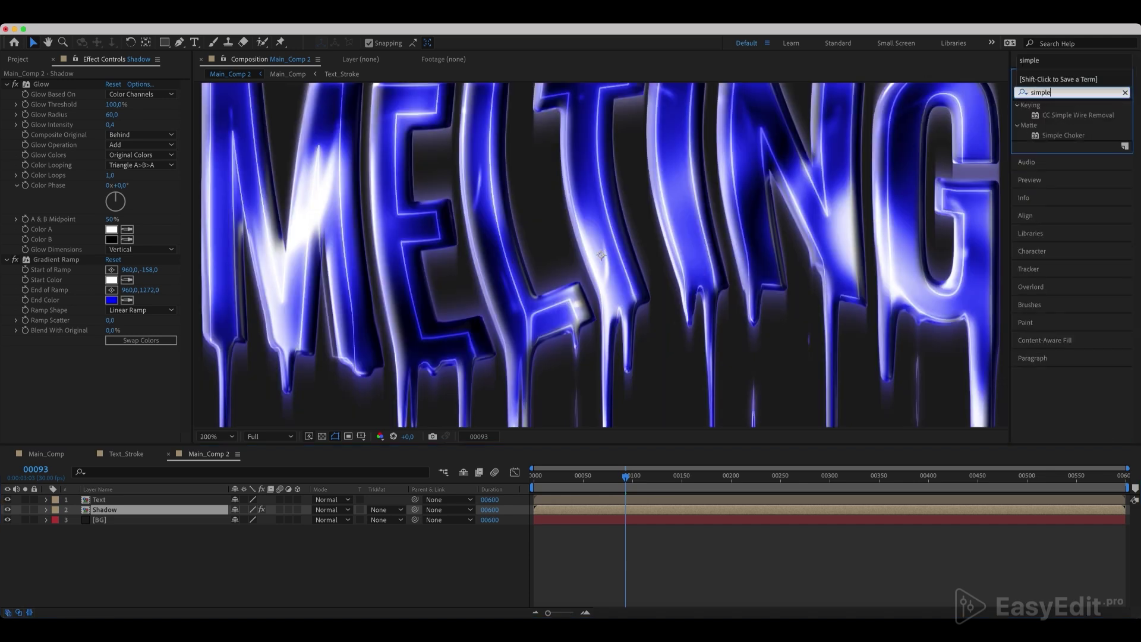
left_click_drag(1079, 137, 103, 511)
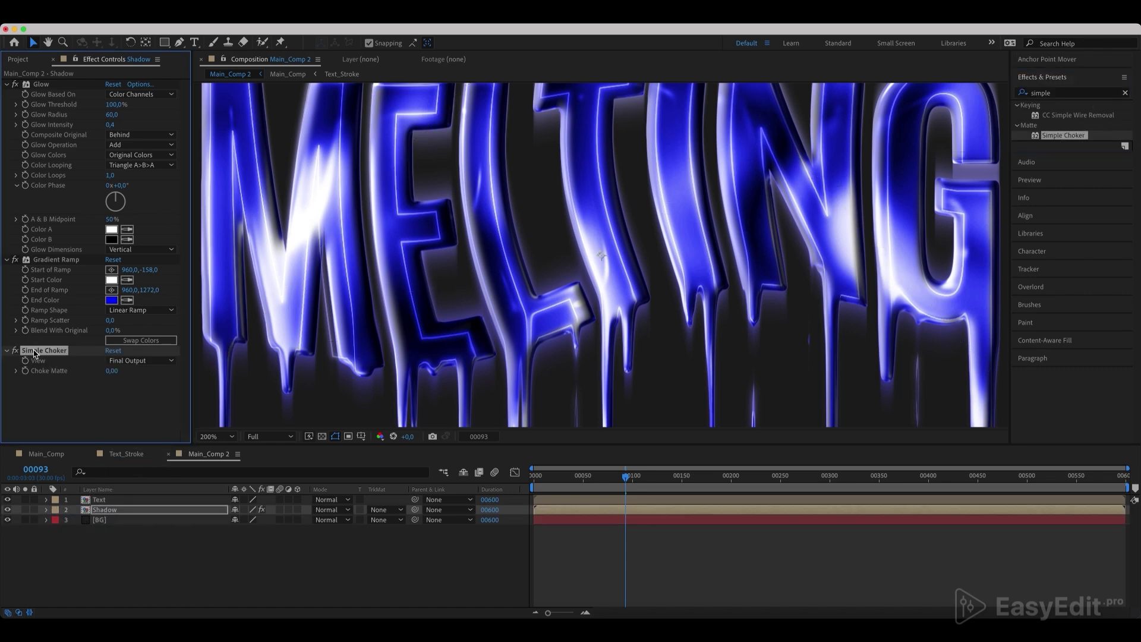
left_click_drag(45, 175, 50, 88)
left_click(113, 105)
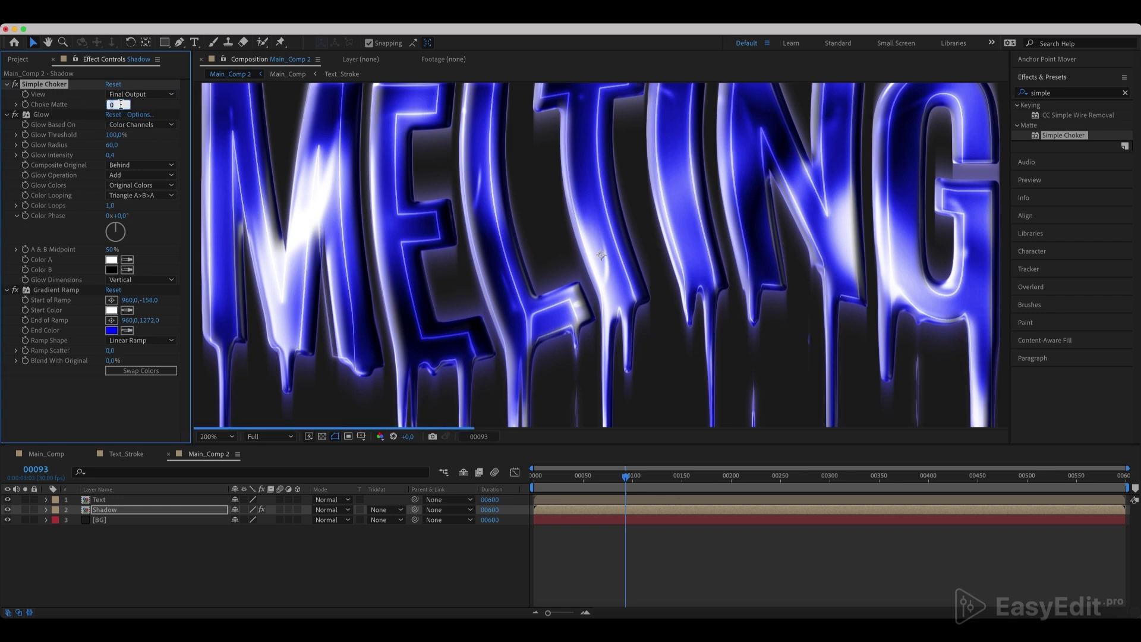
key("Return")
Step: Lower the Shadow layer's opacity to 80% and fit the composition in the viewer
key("t")
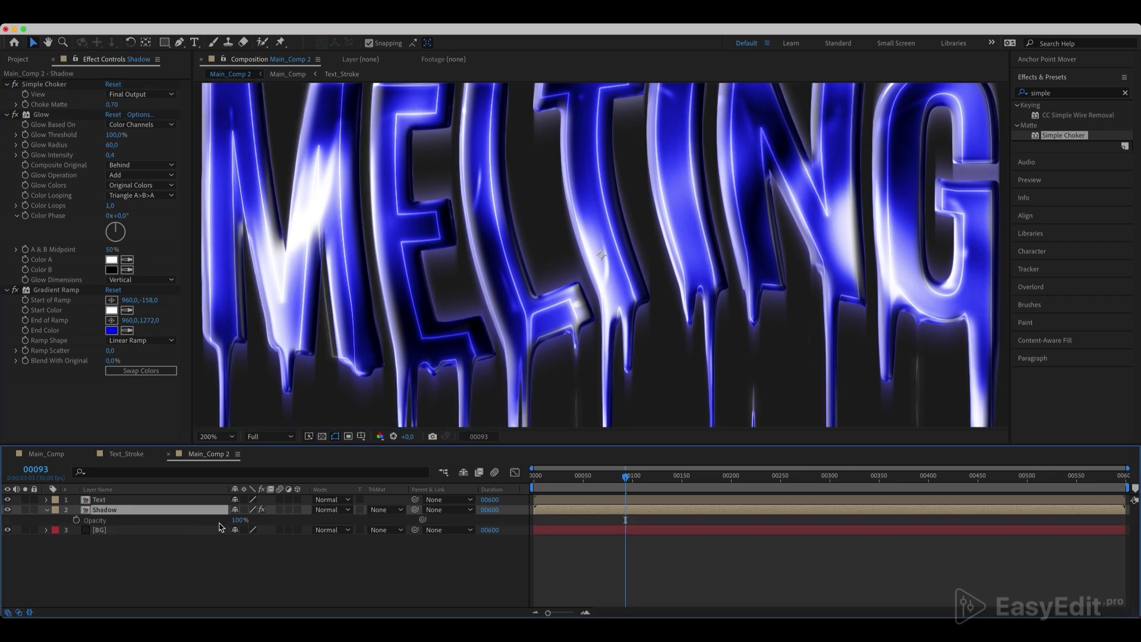
left_click(243, 519)
type("80")
key("Return")
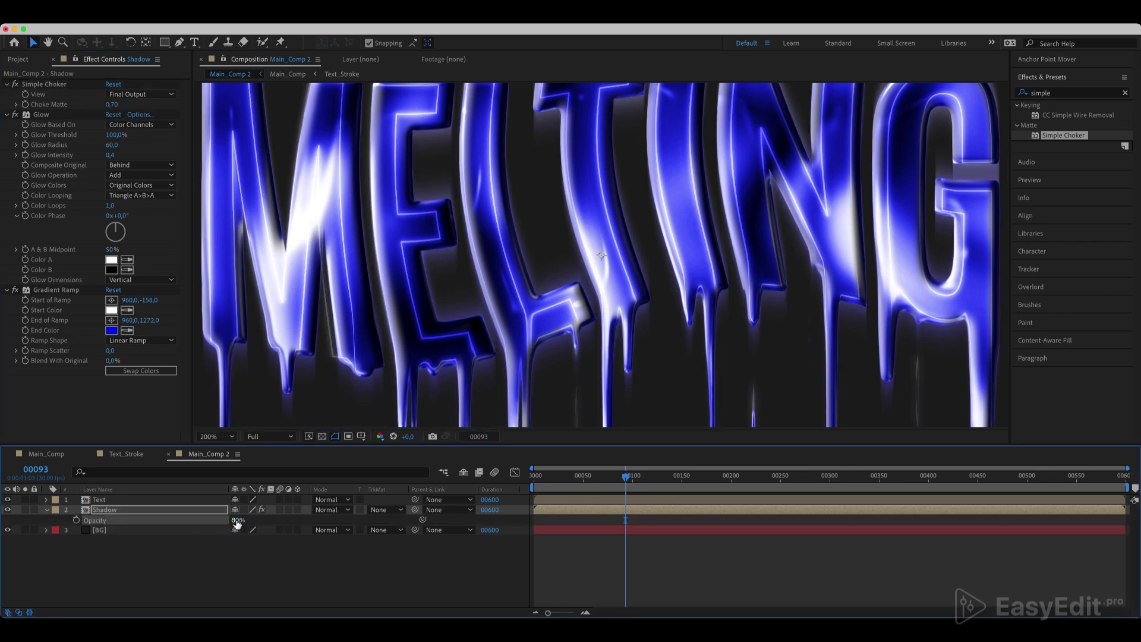
left_click(215, 436)
left_click(230, 238)
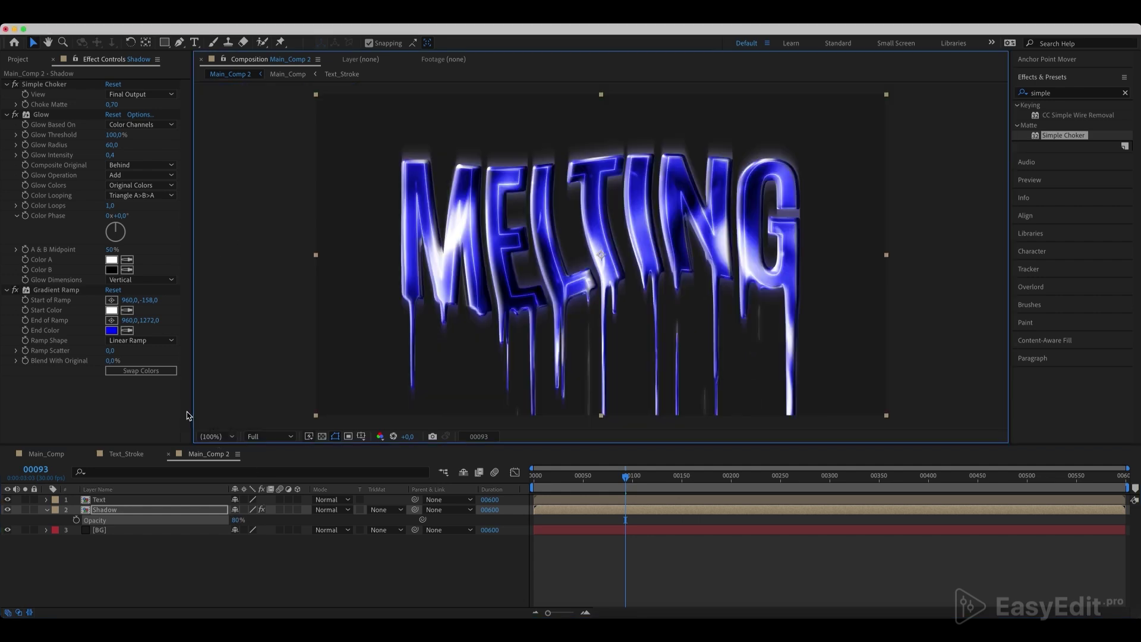
Step: Add a new adjustment layer on top and apply the Noise effect to it
right_click(190, 467)
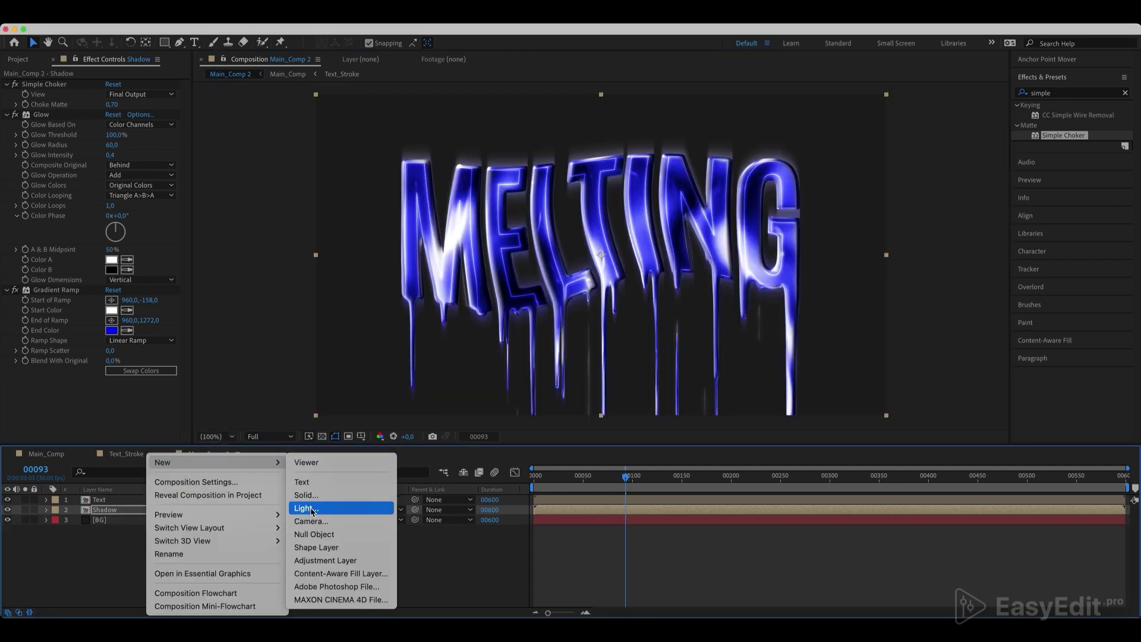
left_click(317, 561)
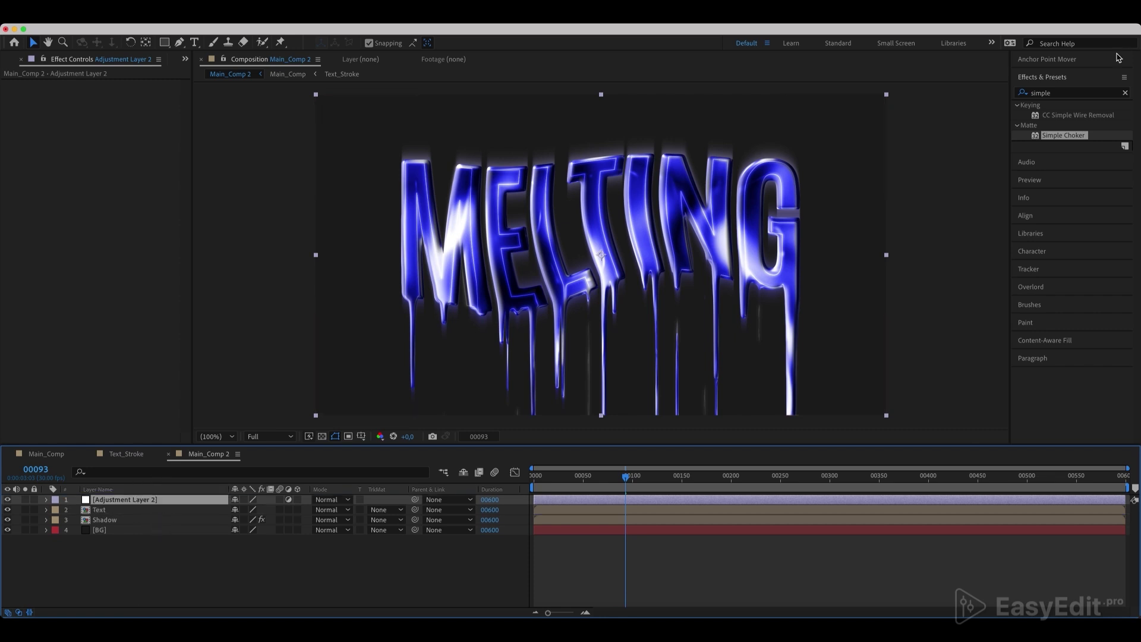
left_click(1126, 94)
type("noise")
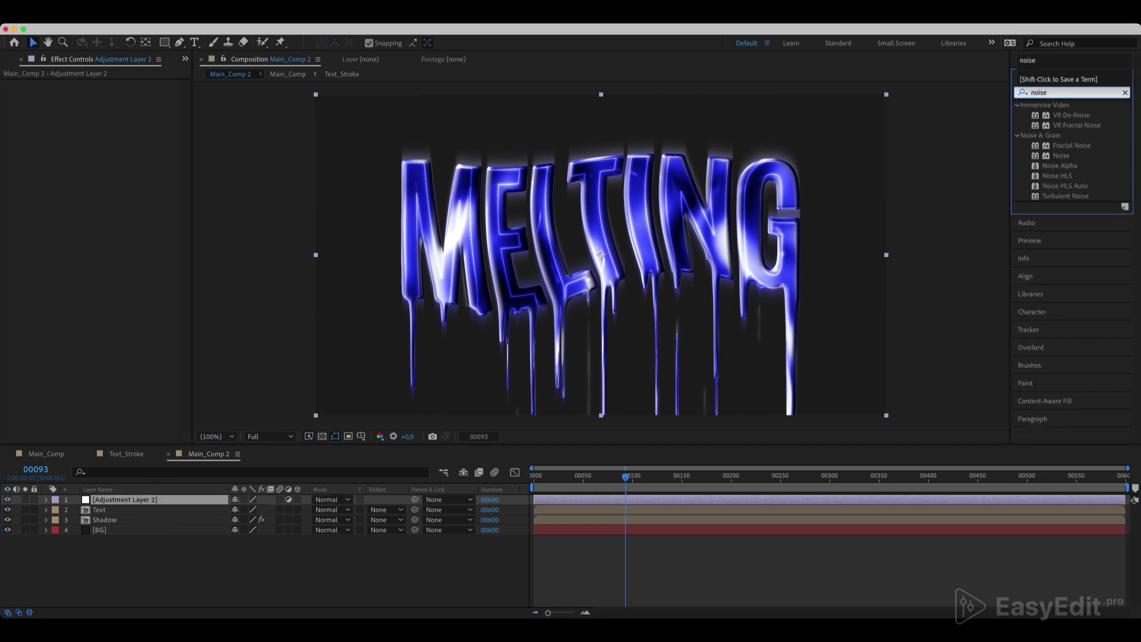
key("BackSpace")
left_click_drag(1061, 155, 107, 505)
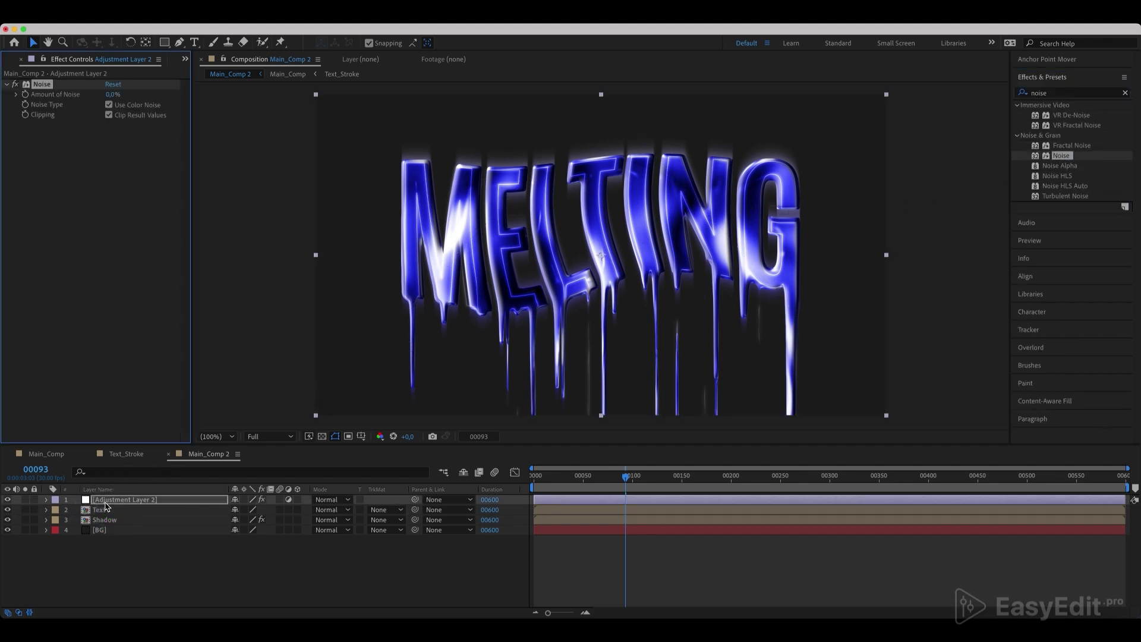
Step: Set the noise amount to 10% with color noise turned off
left_click(111, 94)
type("10")
key("Return")
left_click(109, 105)
key("period")
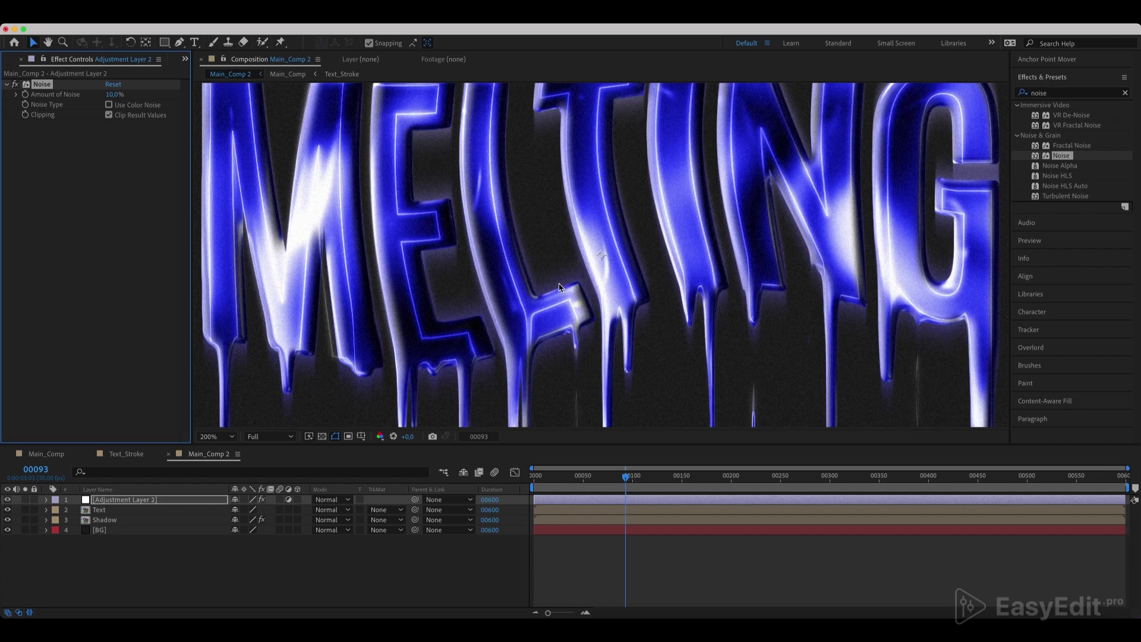
key("comma")
left_click(538, 257)
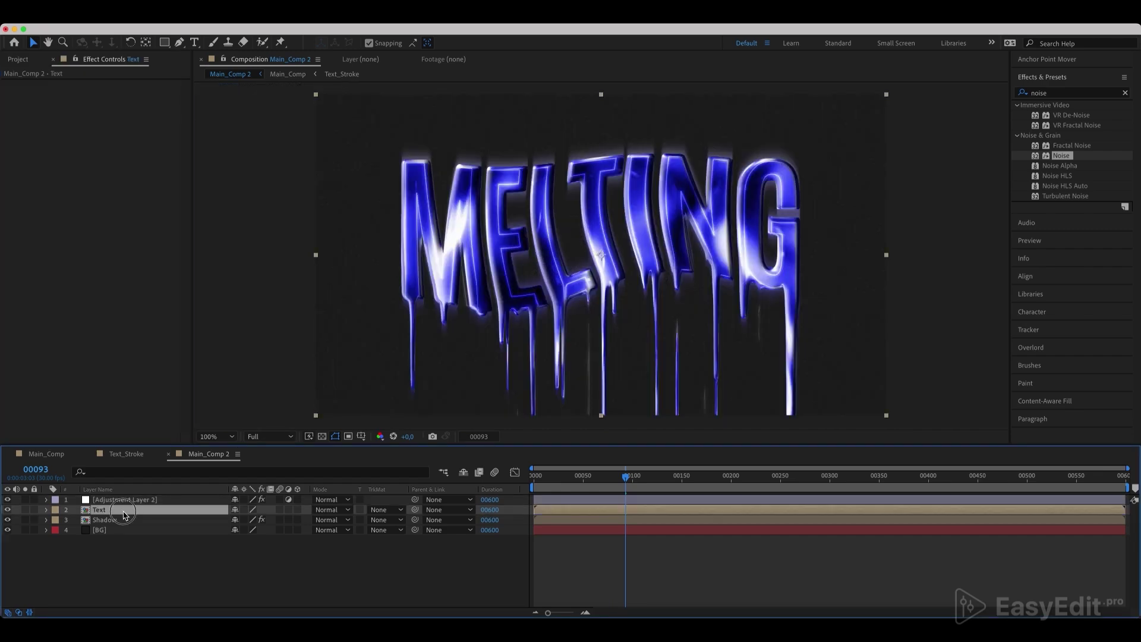
left_click(47, 454)
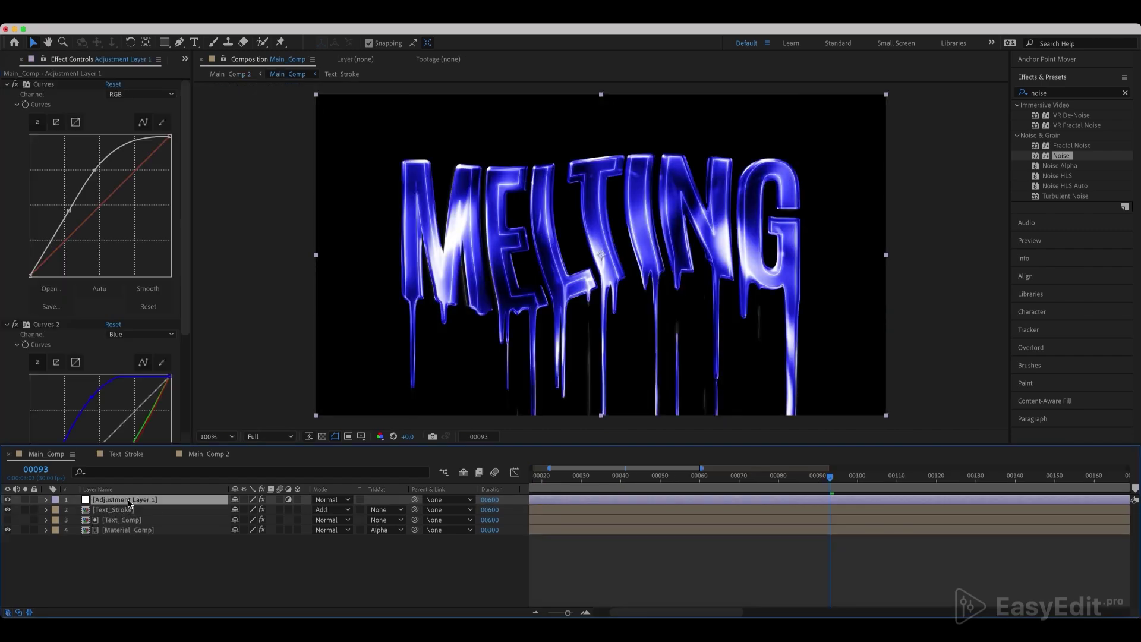
scroll(181, 351, "down", 5)
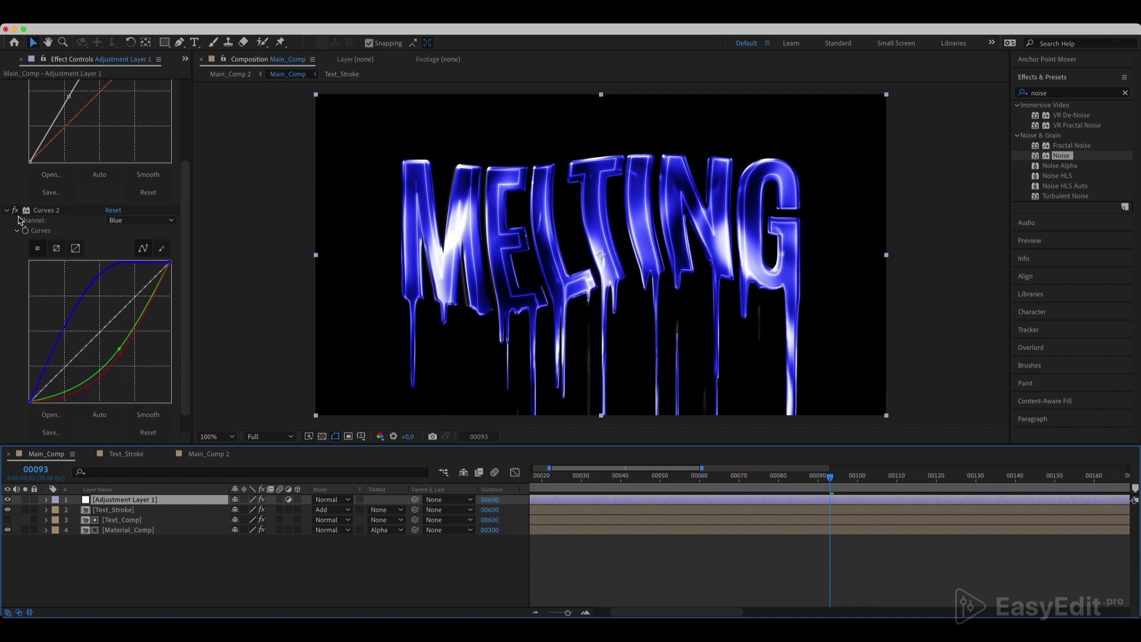
left_click(15, 210)
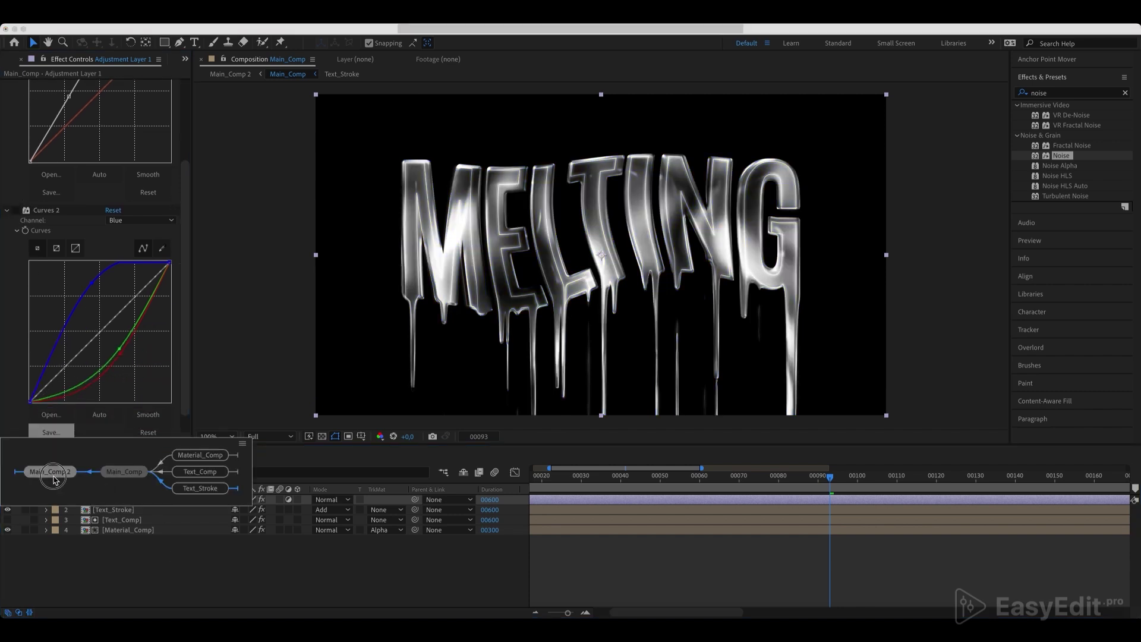
left_click(209, 453)
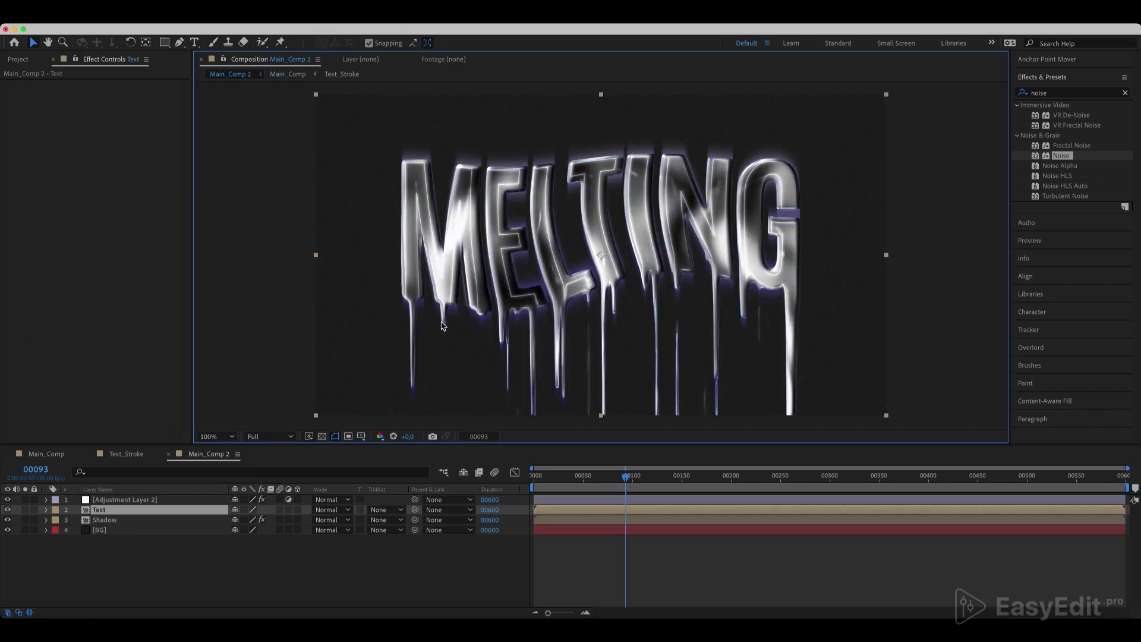
left_click(466, 226)
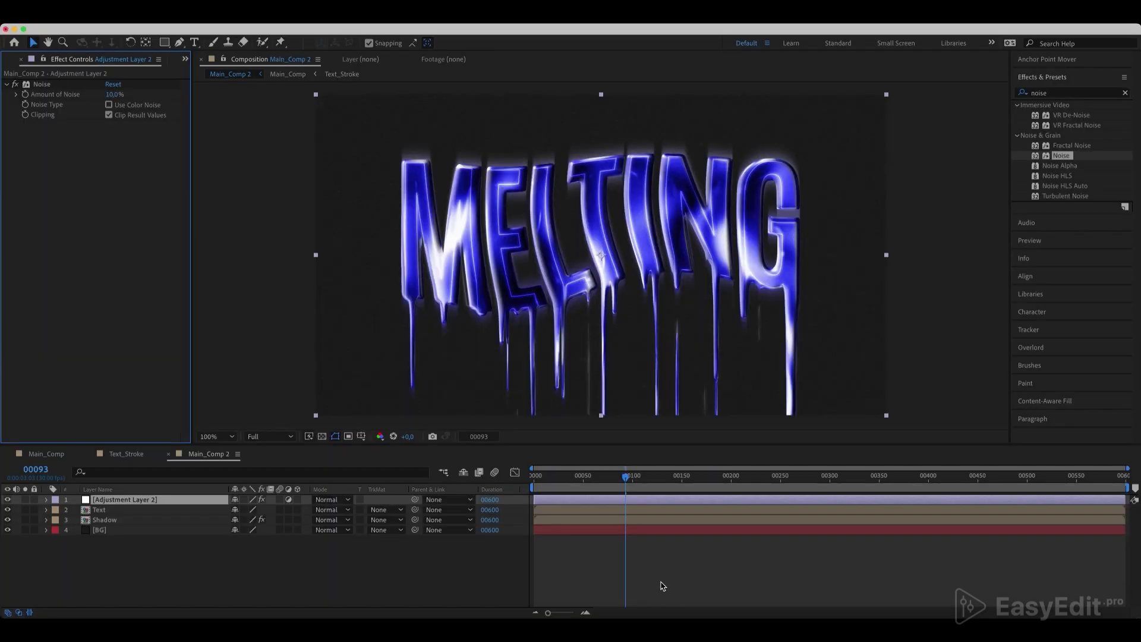
left_click(1125, 94)
Step: Add Color Balance (HLS) to Adjustment Layer 2 and move it above the Noise effect
type("color bala")
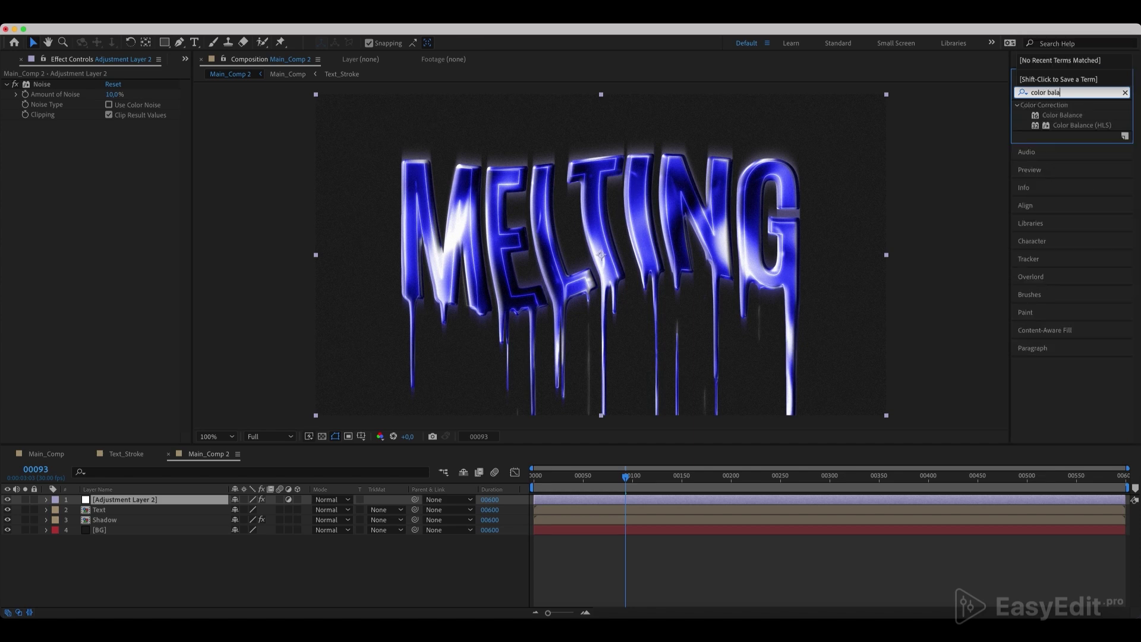
left_click_drag(1095, 127, 120, 503)
left_click_drag(64, 129, 108, 101)
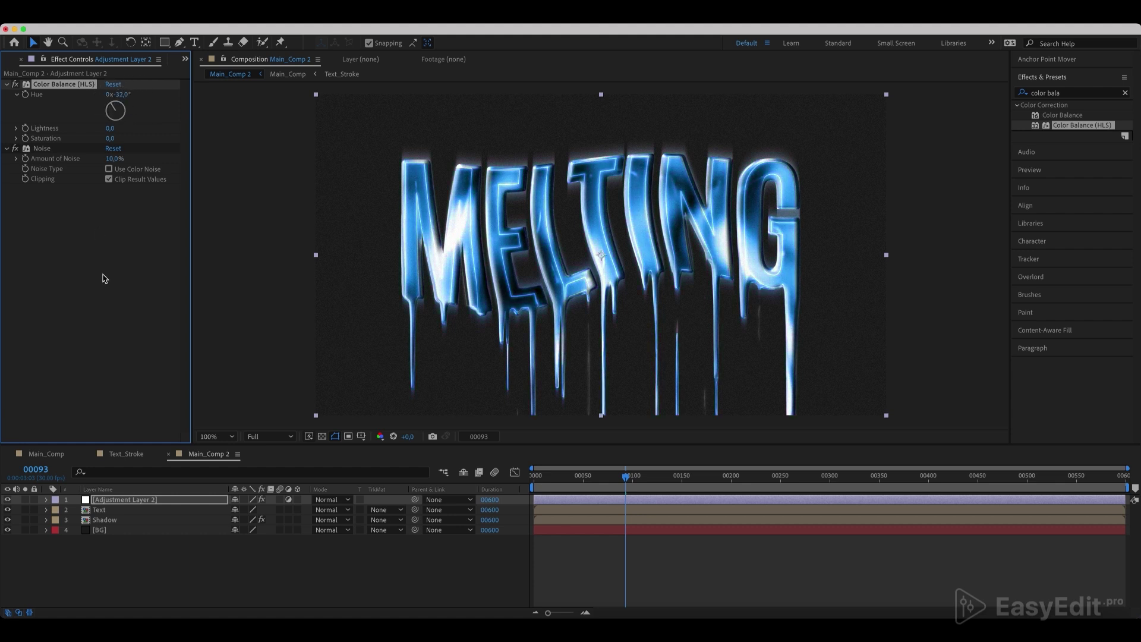